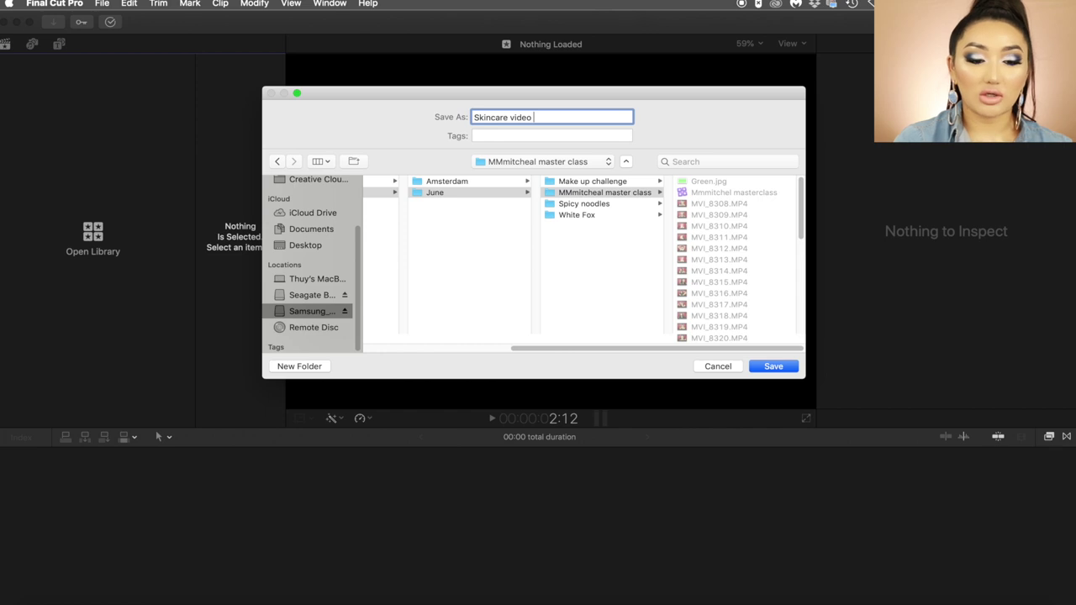
Step: Save the library as "Skincare video" in the MMmitcheal master class folder and start a new project named "Skincare mask video"
{"action": "left_click", "coordinate": [760, 366]}
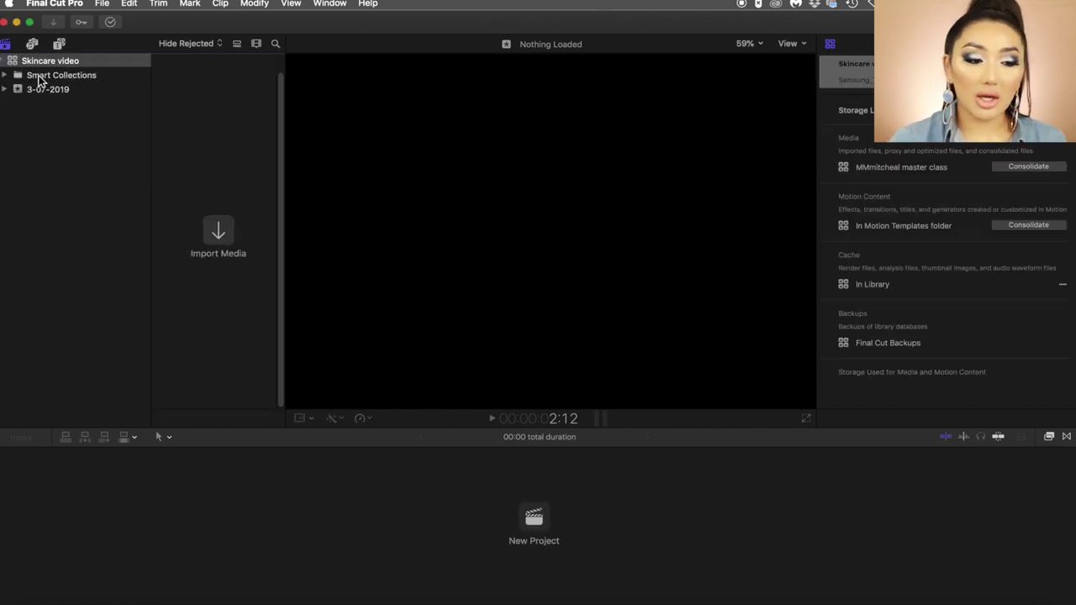
{"action": "left_click", "coordinate": [101, 4]}
{"action": "mouse_move", "coordinate": [106, 19]}
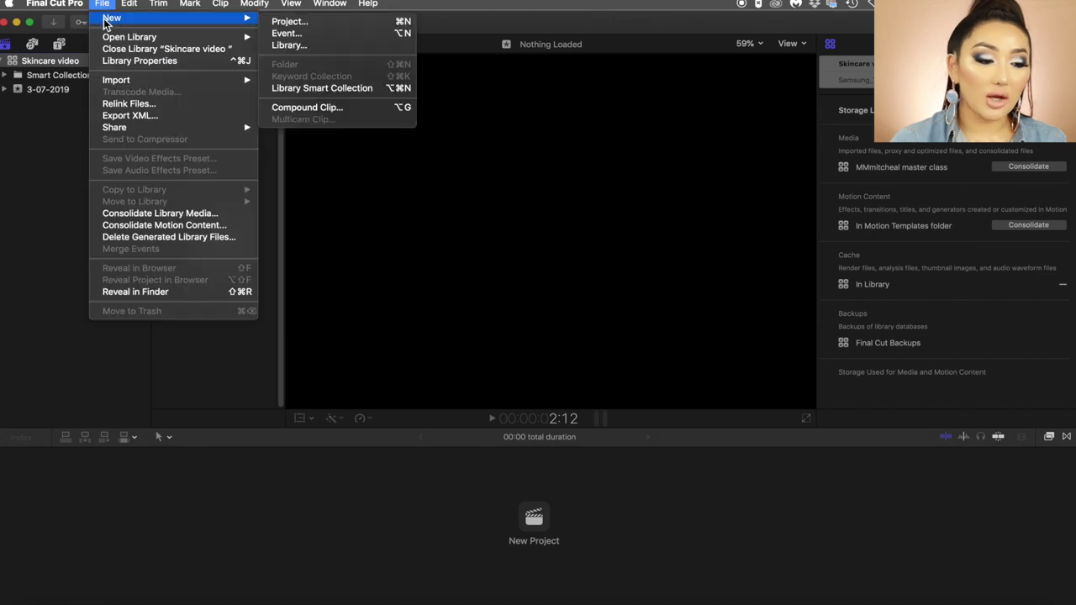
{"action": "left_click", "coordinate": [276, 26]}
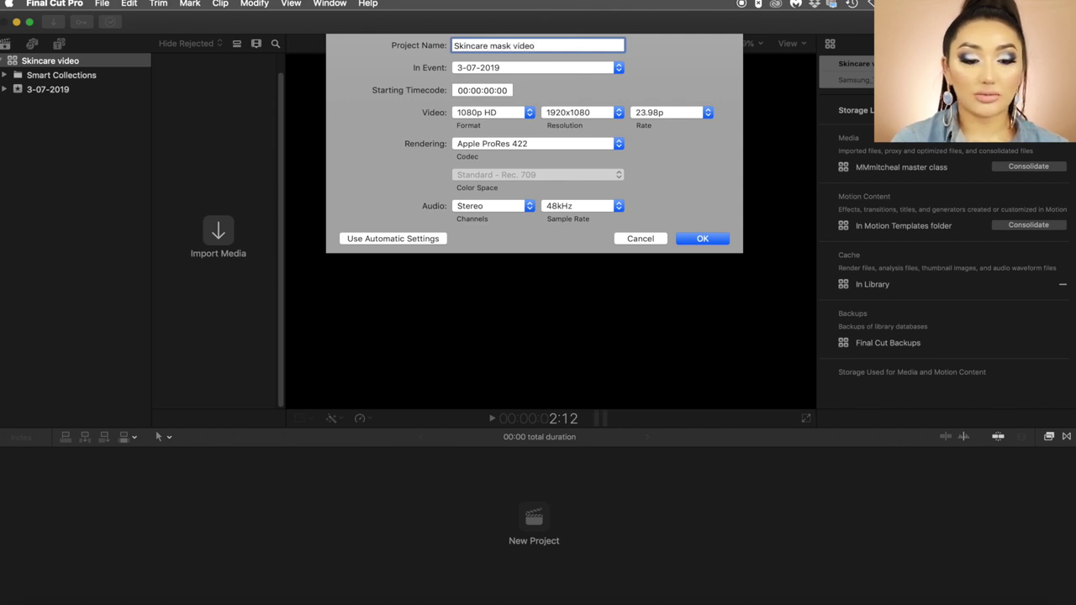
Step: Create the project with a Custom video format and a resolution of 1080 x 1350
{"action": "left_click", "coordinate": [506, 114]}
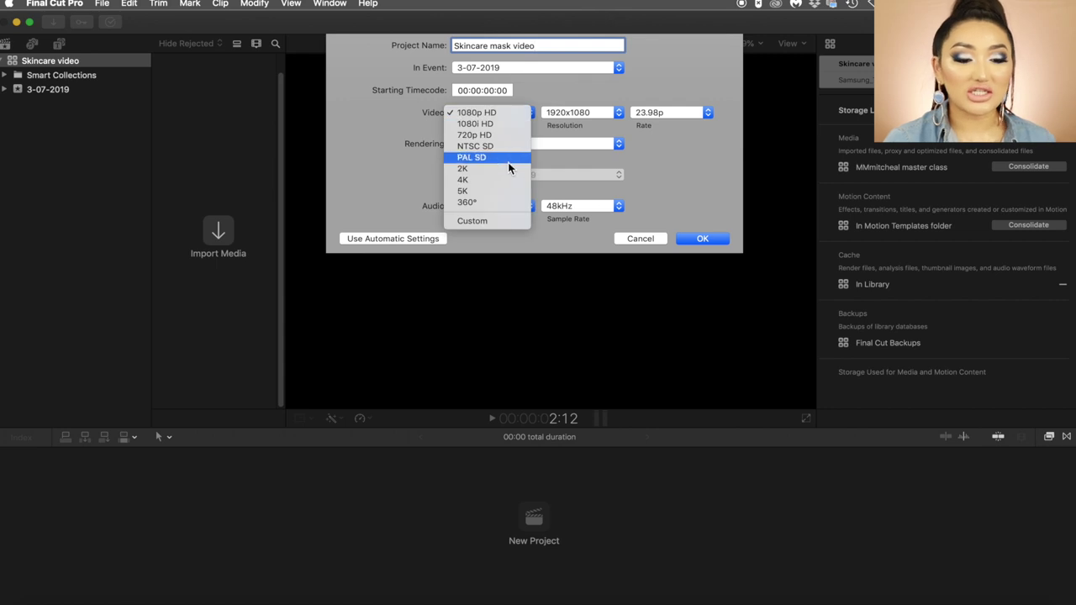
{"action": "left_click", "coordinate": [507, 221]}
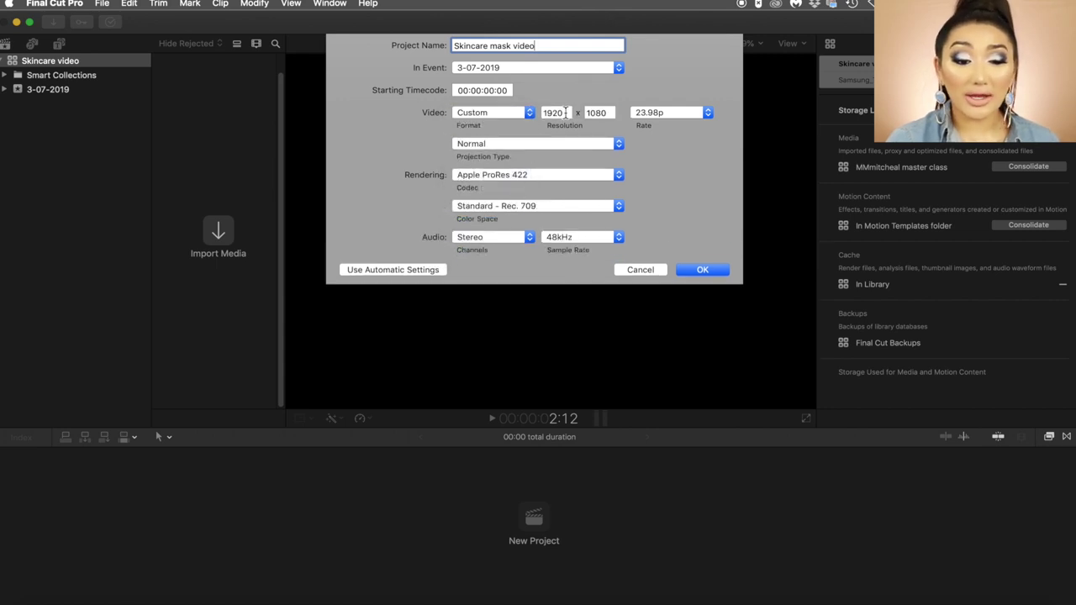
{"action": "double_click", "coordinate": [566, 112]}
{"action": "key", "text": "BackSpace"}
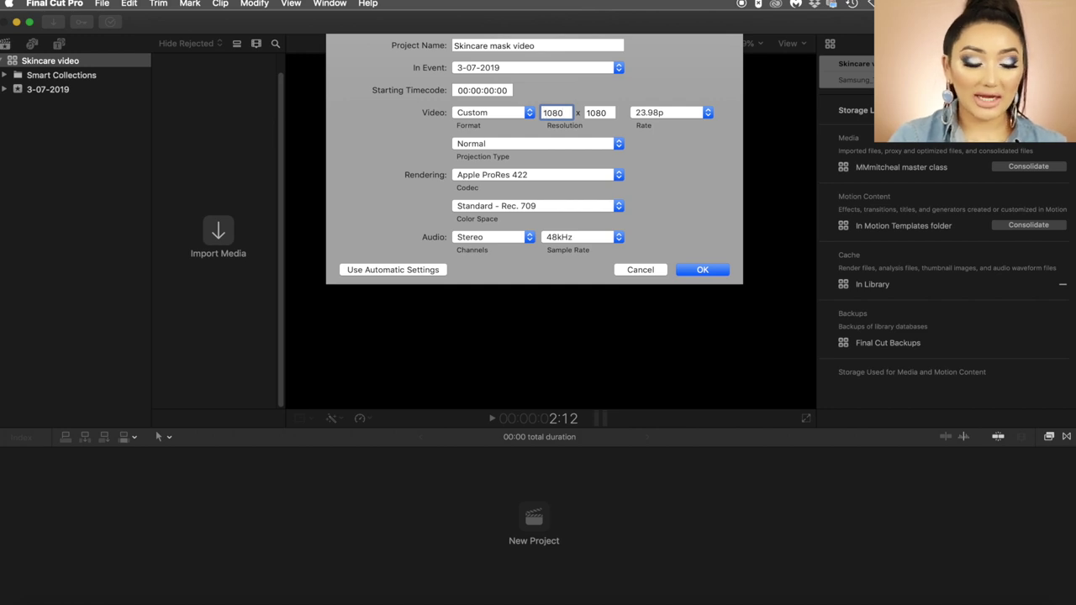
{"action": "key", "text": "Tab"}
{"action": "type", "text": "13"}
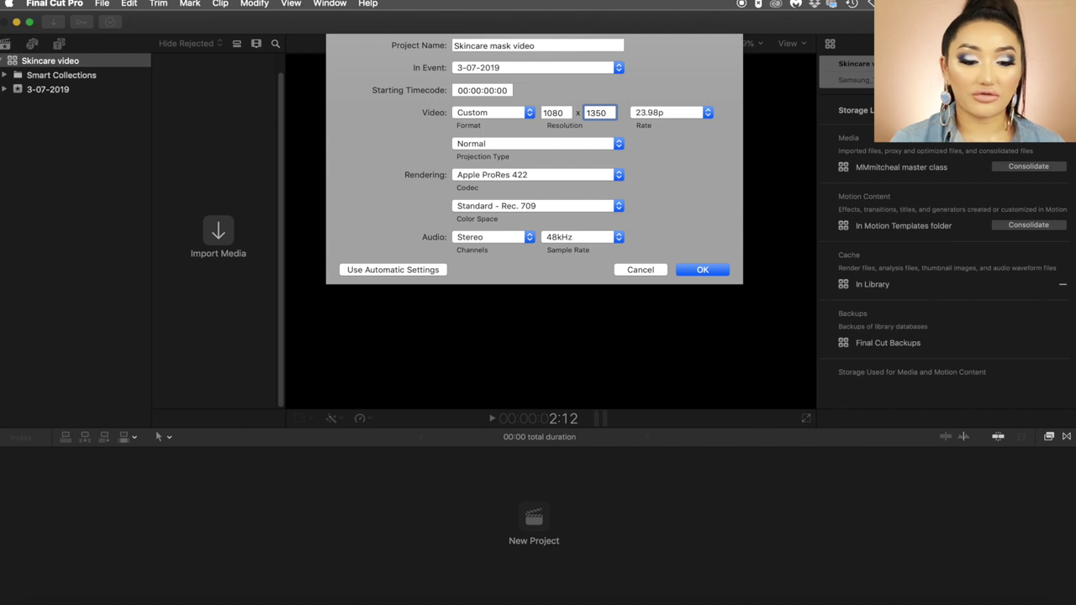
{"action": "left_click", "coordinate": [726, 271]}
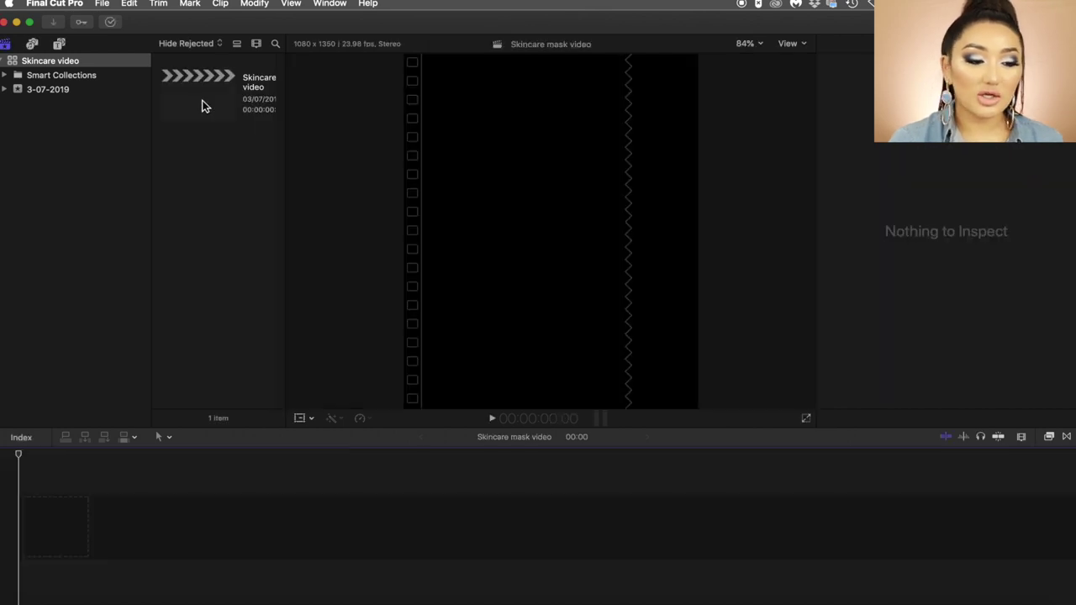
Step: Bring the selected MVI video files from the MMmitcheal master class folder into the project, and clear them from the timeline
{"action": "left_click", "coordinate": [204, 105]}
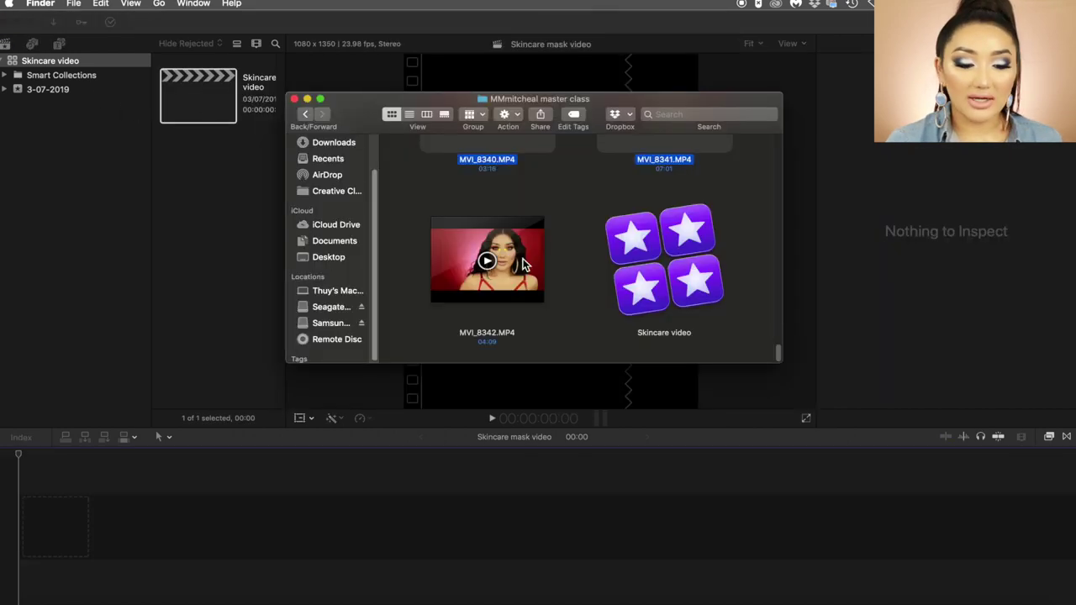
{"action": "left_click_drag", "start_coordinate": [517, 256], "coordinate": [47, 480]}
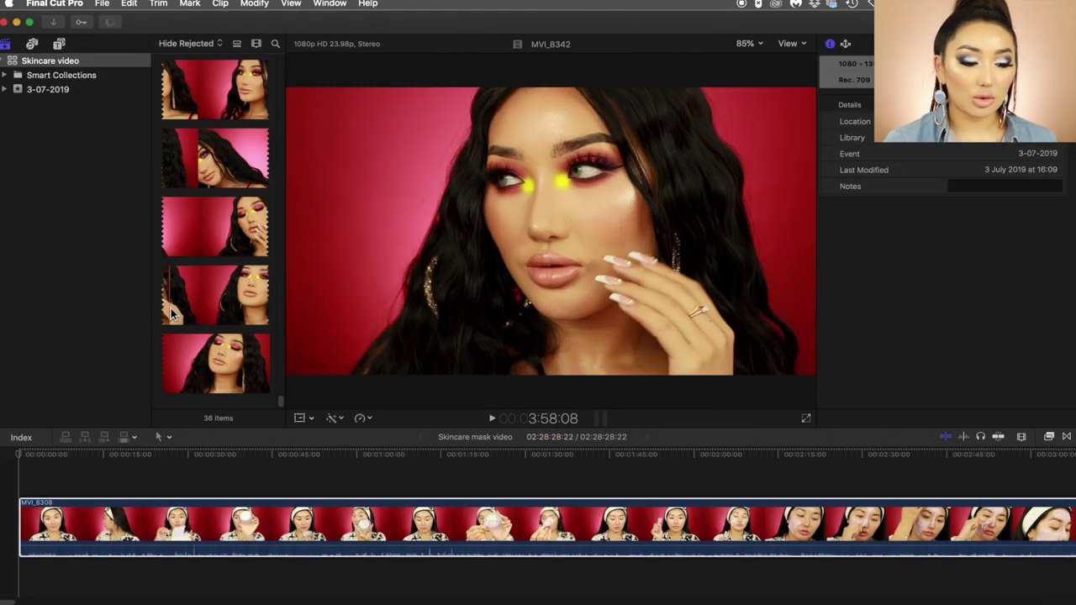
{"action": "left_click", "coordinate": [25, 517]}
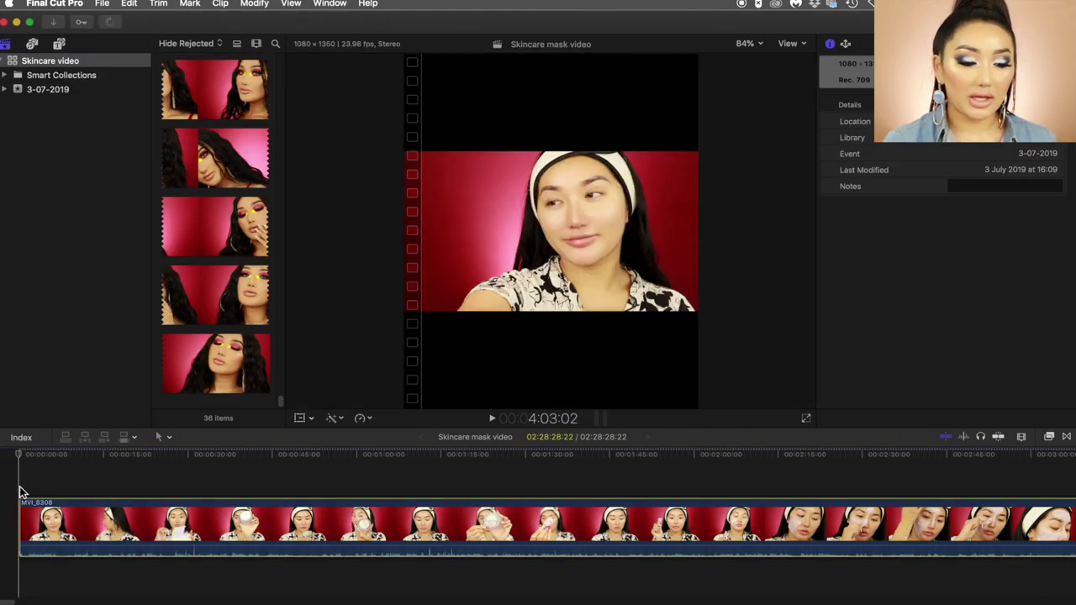
{"action": "key", "text": "Delete"}
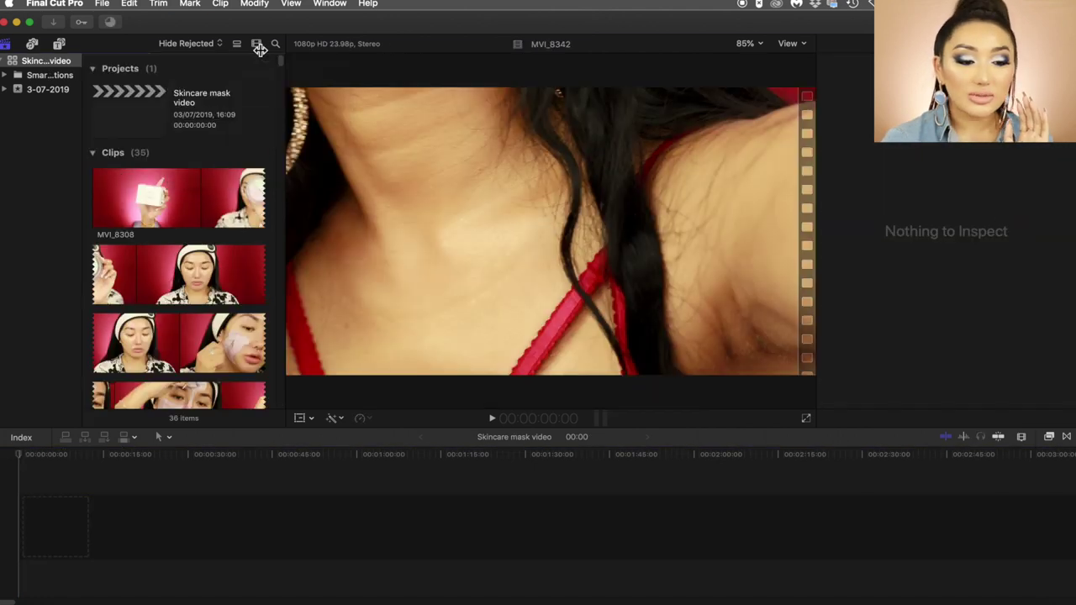
Step: Set the browser filmstrips to show one thumbnail per 5 seconds
{"action": "left_click", "coordinate": [256, 44]}
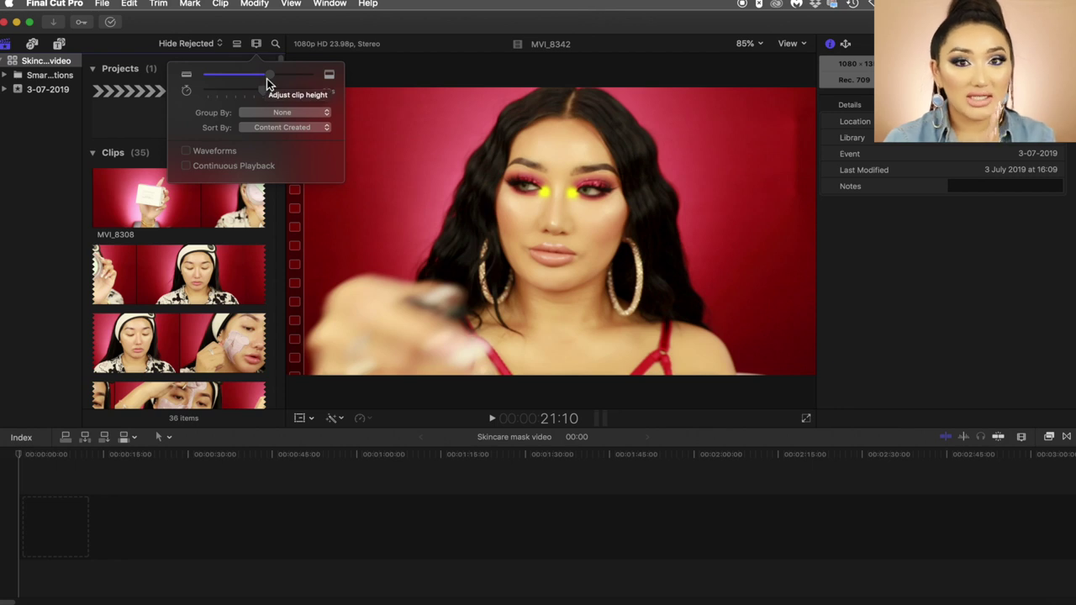
{"action": "left_click", "coordinate": [284, 91]}
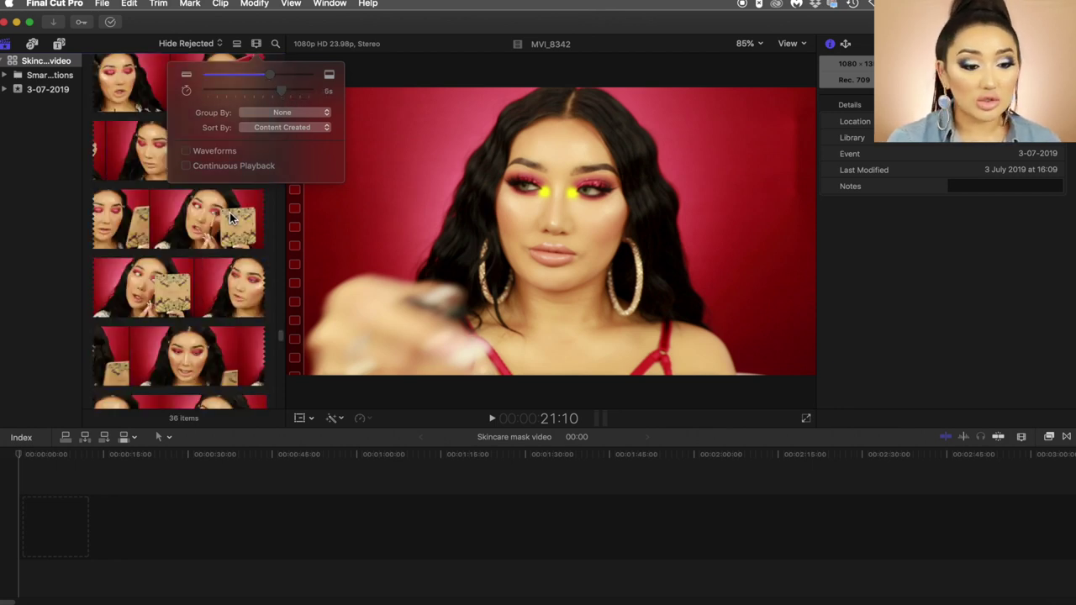
{"action": "left_click", "coordinate": [158, 158]}
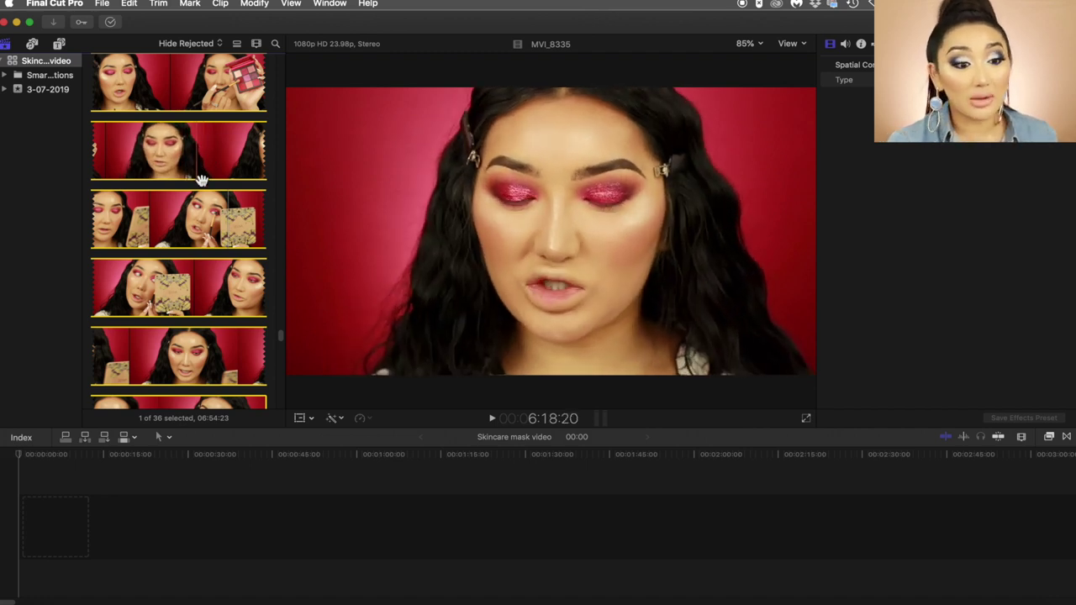
Step: Mark a range about 16 frames long near the 2-second point of clip MVI_8308 and append it to the timeline
{"action": "scroll", "coordinate": [185, 210], "scroll_direction": "up", "scroll_amount": 10}
{"action": "left_click", "coordinate": [111, 202]}
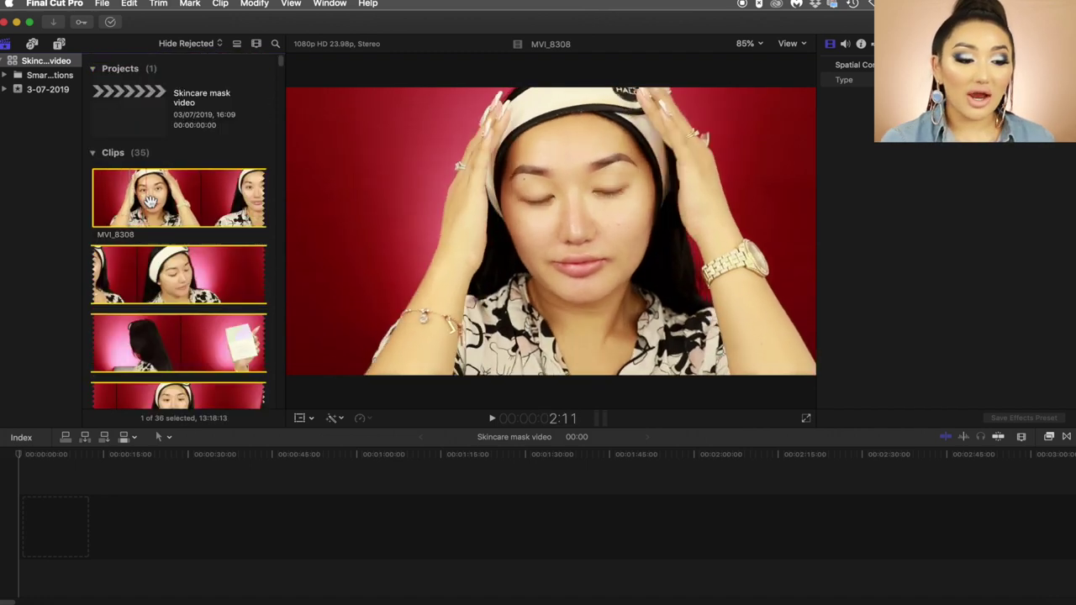
{"action": "left_click", "coordinate": [76, 538]}
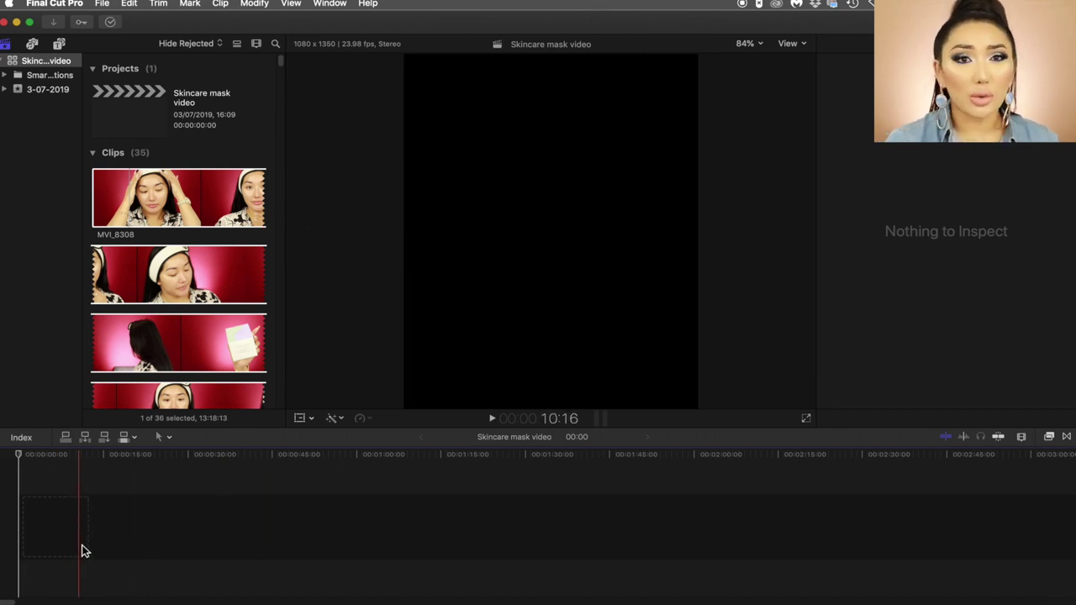
{"action": "left_click", "coordinate": [139, 212]}
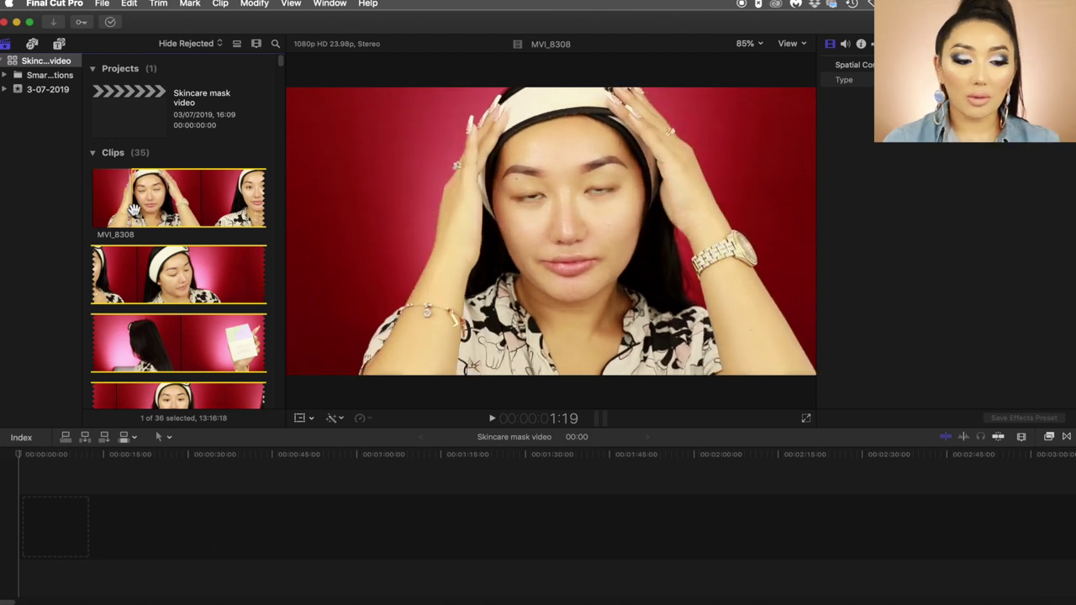
{"action": "key", "text": "i"}
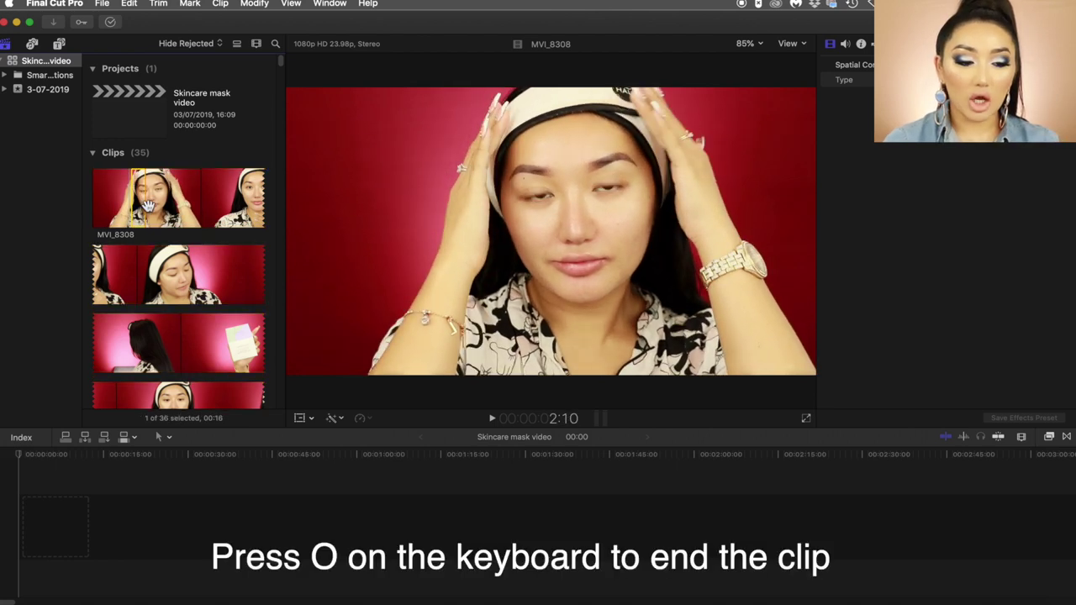
{"action": "key", "text": "o"}
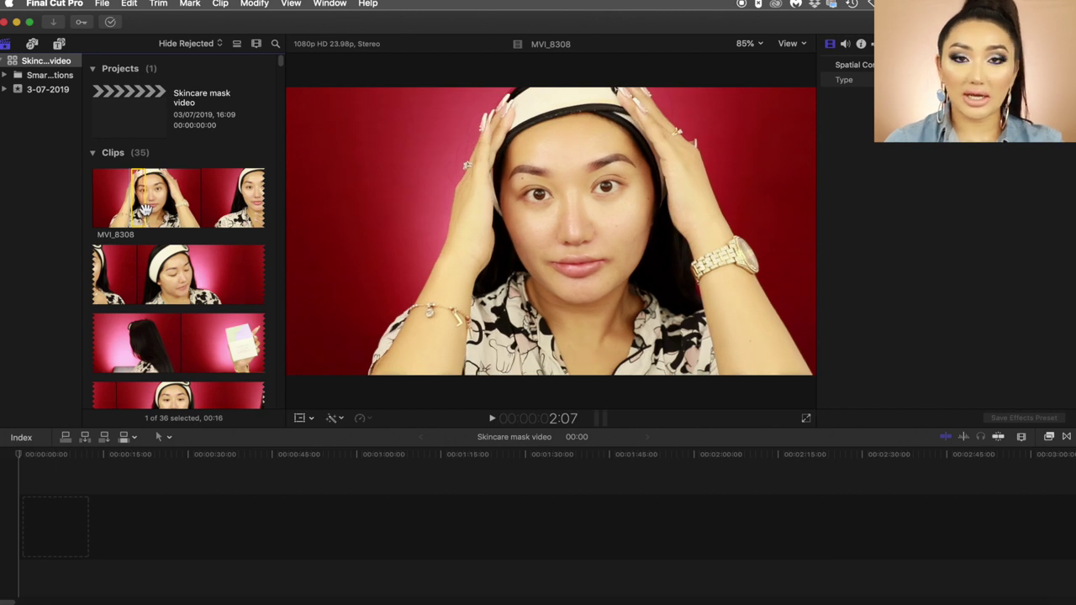
{"action": "key", "text": "e"}
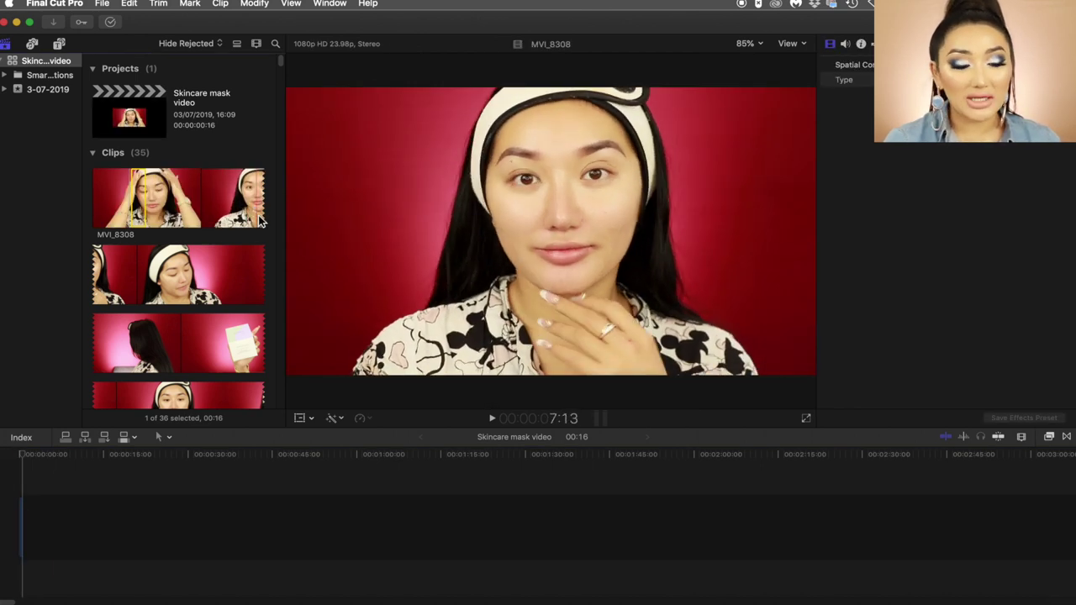
Step: Check which commands are assigned to the B key in the Command Editor, and close it
{"action": "left_click", "coordinate": [54, 3]}
{"action": "mouse_move", "coordinate": [119, 52]}
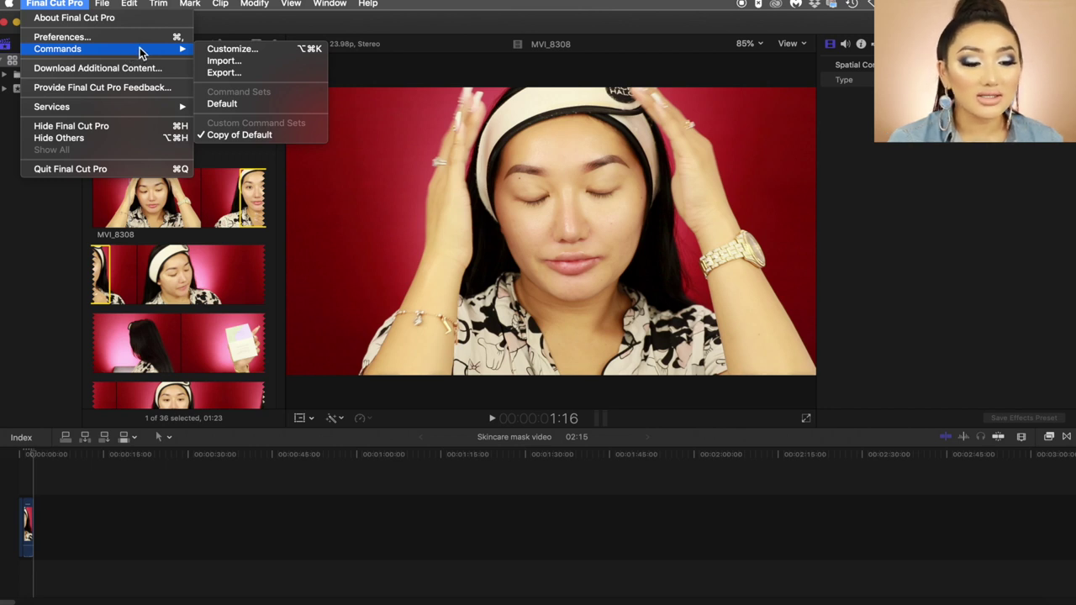
{"action": "left_click", "coordinate": [207, 52]}
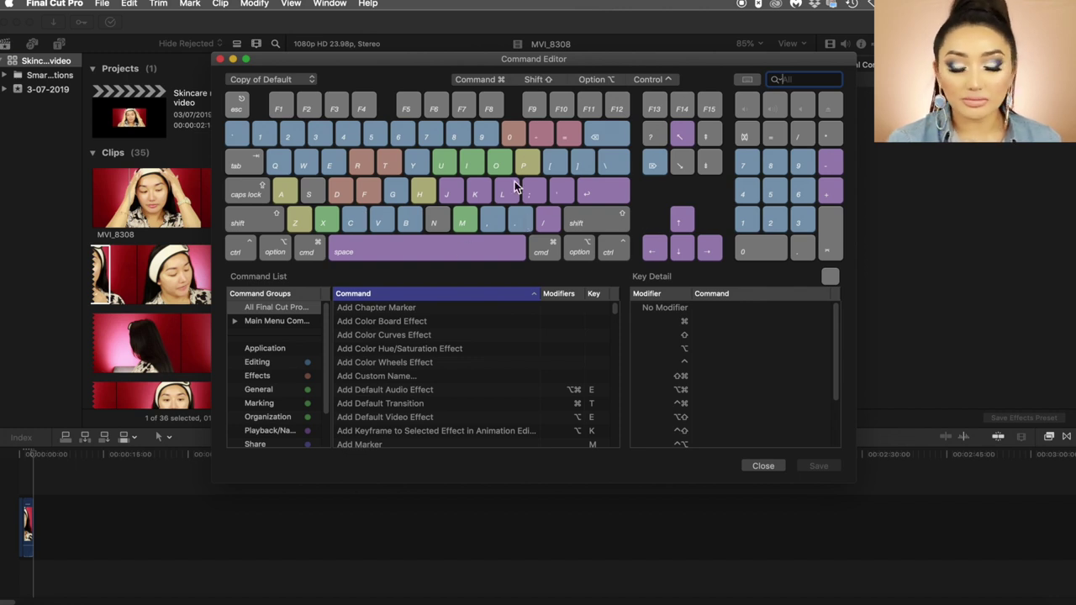
{"action": "key", "text": "b"}
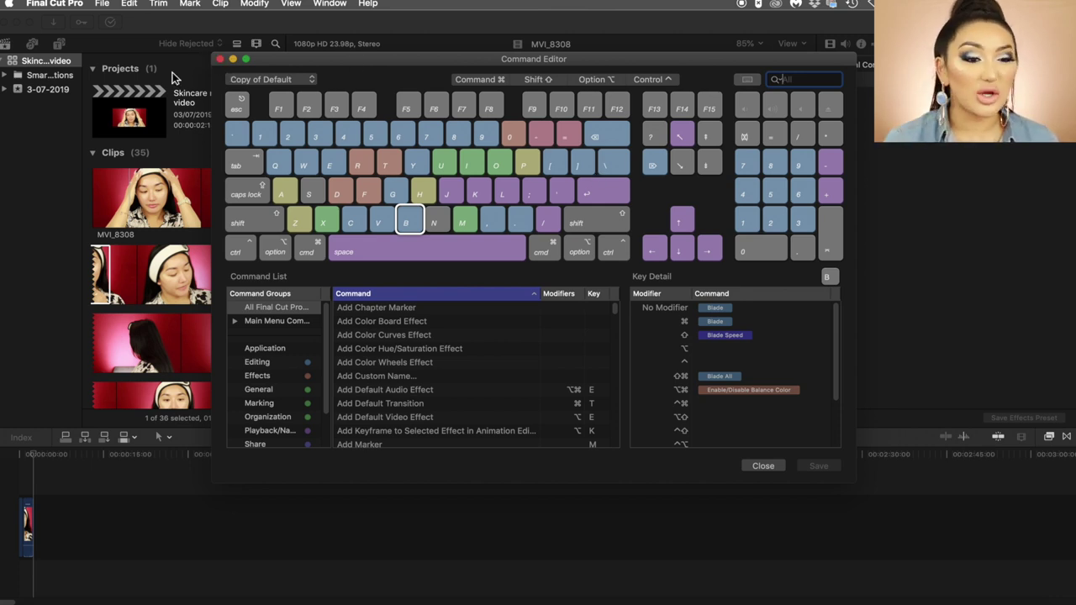
{"action": "left_click", "coordinate": [220, 59]}
Step: Mark about 1 second 6 frames of the product box shot in MVI_8308, starting near 22 seconds, and append it to the timeline
{"action": "scroll", "coordinate": [222, 160], "scroll_direction": "down", "scroll_amount": 3}
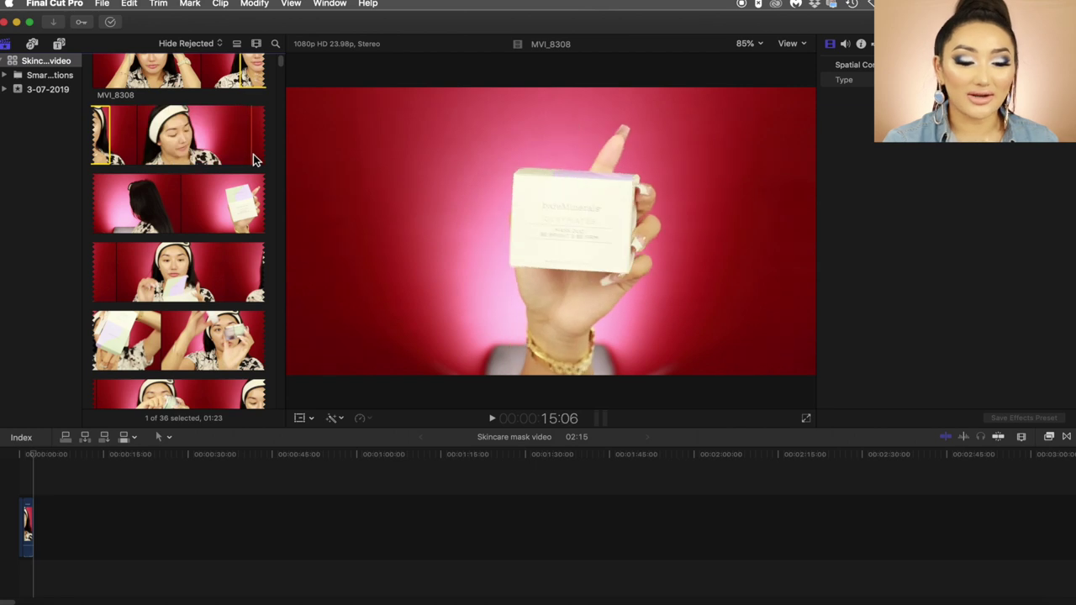
{"action": "left_click", "coordinate": [225, 206]}
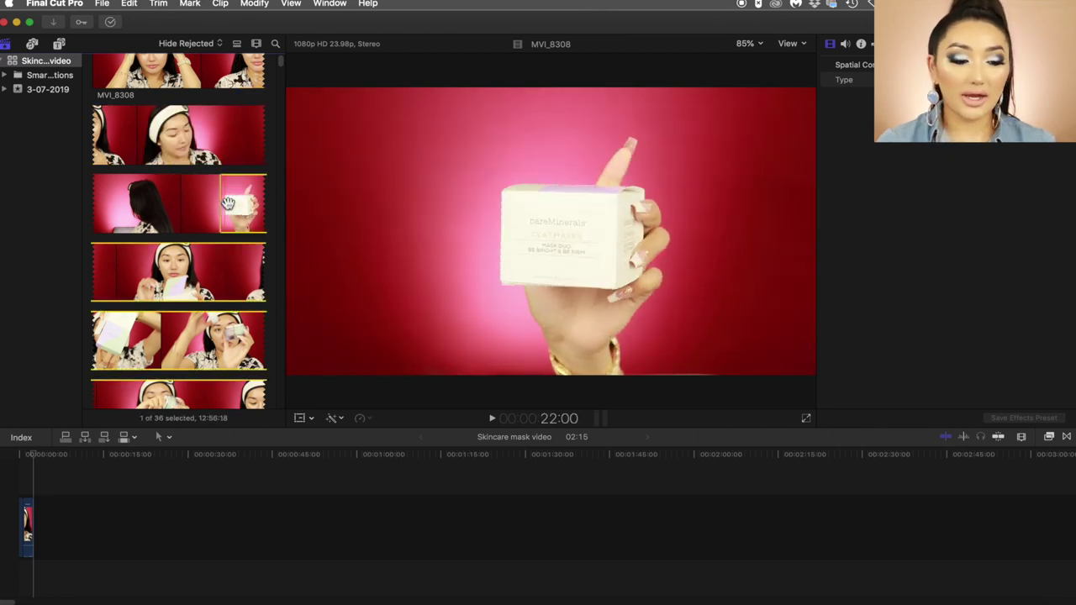
{"action": "key", "text": "o"}
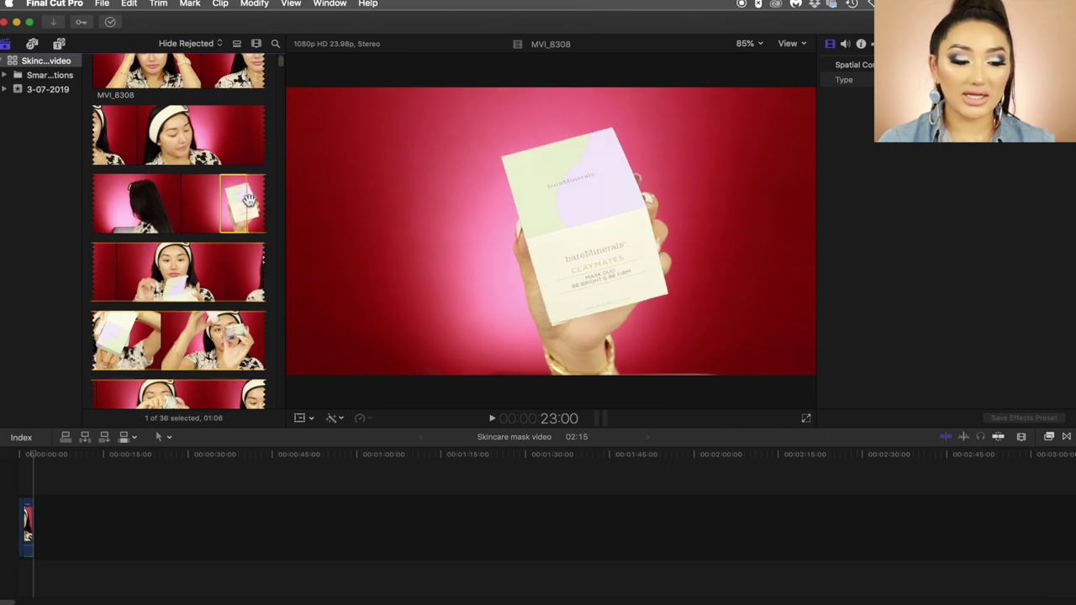
{"action": "key", "text": "e"}
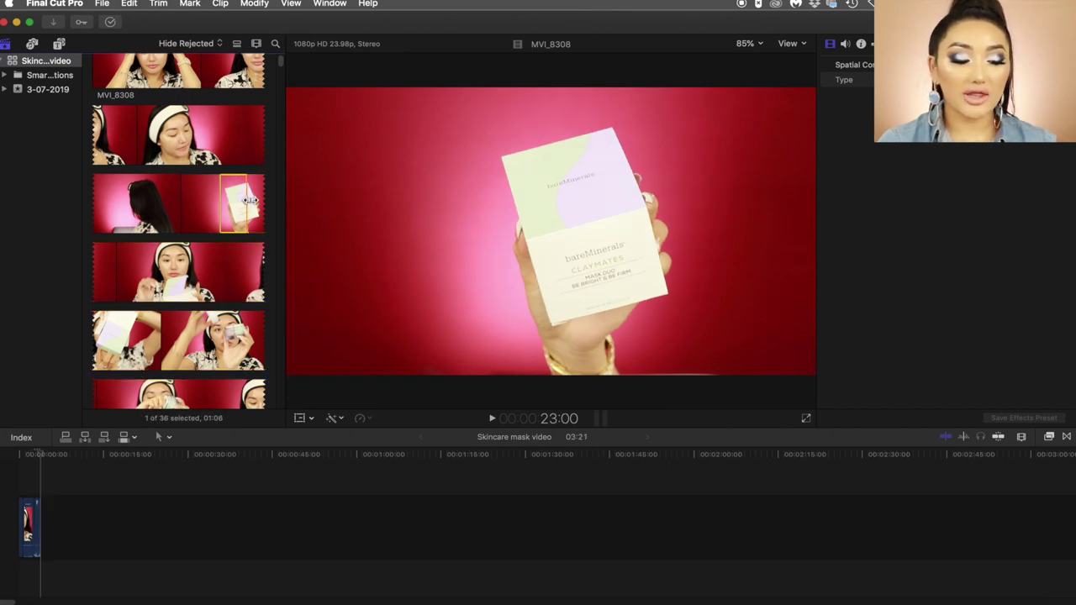
Step: Mark about 1 second 1 frame of the jar-opening shot in MVI_8308, around 43 to 45 seconds, and append it to the timeline
{"action": "scroll", "coordinate": [168, 218], "scroll_direction": "down", "scroll_amount": 2}
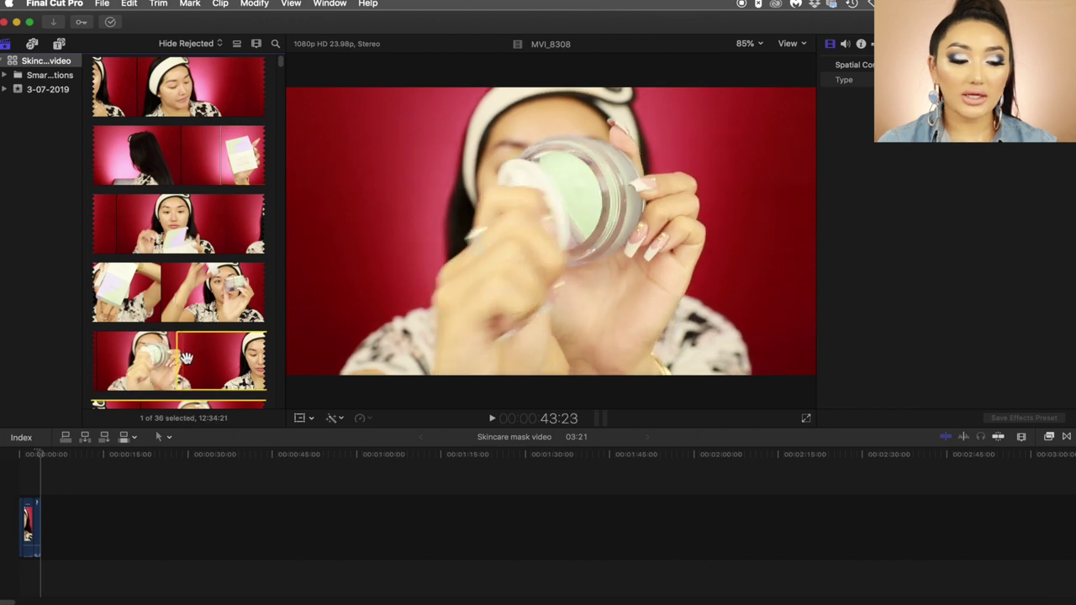
{"action": "key", "text": "i"}
{"action": "key", "text": "o"}
{"action": "key", "text": "e"}
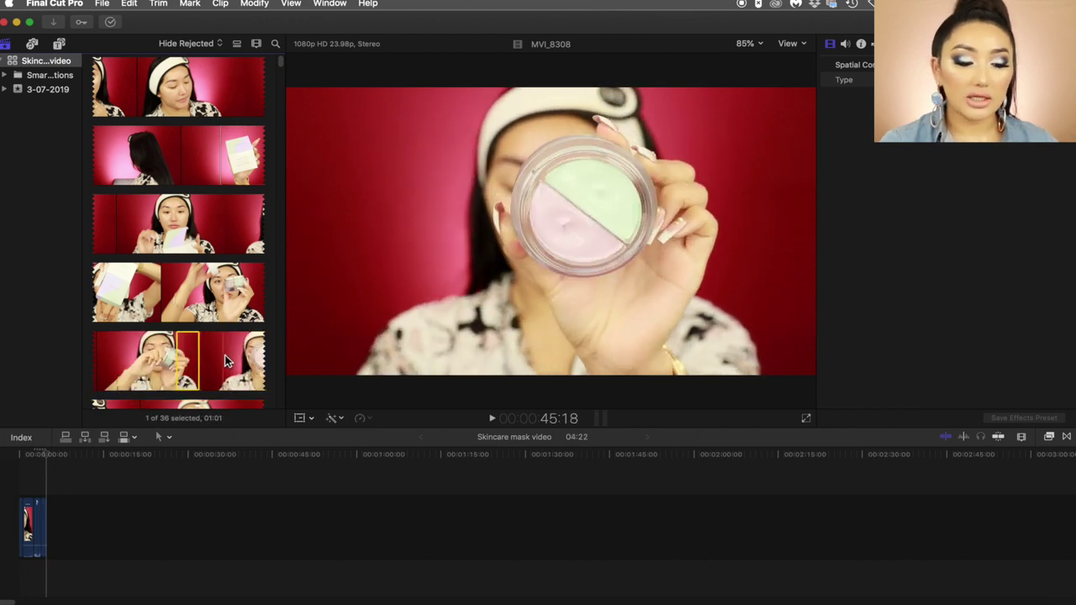
Step: Append about 2 seconds 7 frames of the open-jar close-up from MVI_8308, and place the same range once more at the timeline's end
{"action": "scroll", "coordinate": [225, 355], "scroll_direction": "down", "scroll_amount": 5}
{"action": "key", "text": "i"}
{"action": "key", "text": "o"}
{"action": "key", "text": "e"}
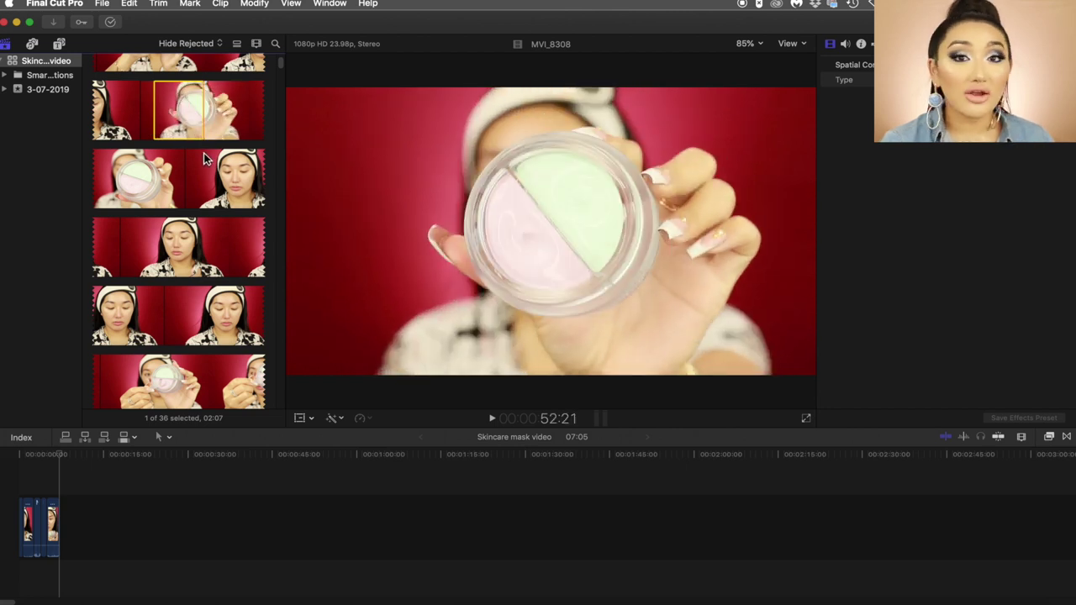
{"action": "left_click", "coordinate": [66, 517]}
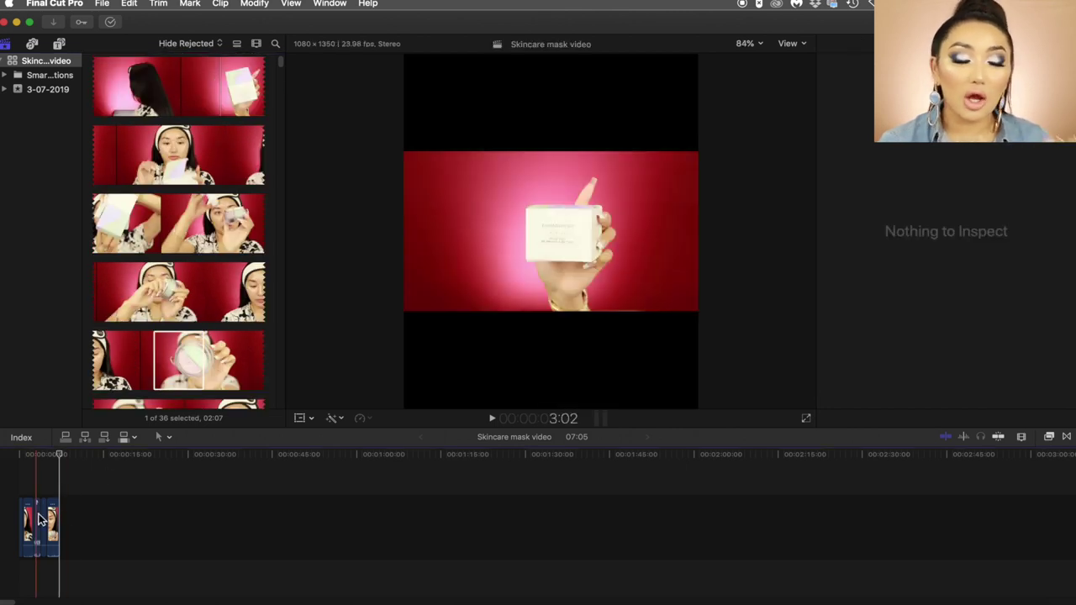
{"action": "left_click_drag", "start_coordinate": [178, 361], "coordinate": [96, 530]}
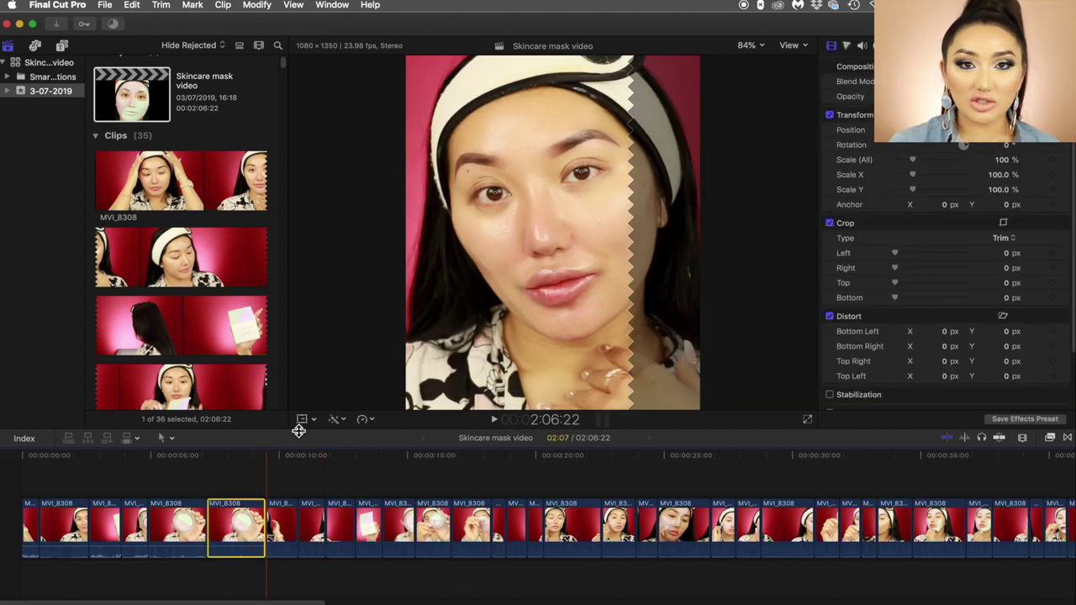
Step: Scale the selected jar clip with Transform to about 225.91% so it fills the vertical frame
{"action": "left_click", "coordinate": [312, 423]}
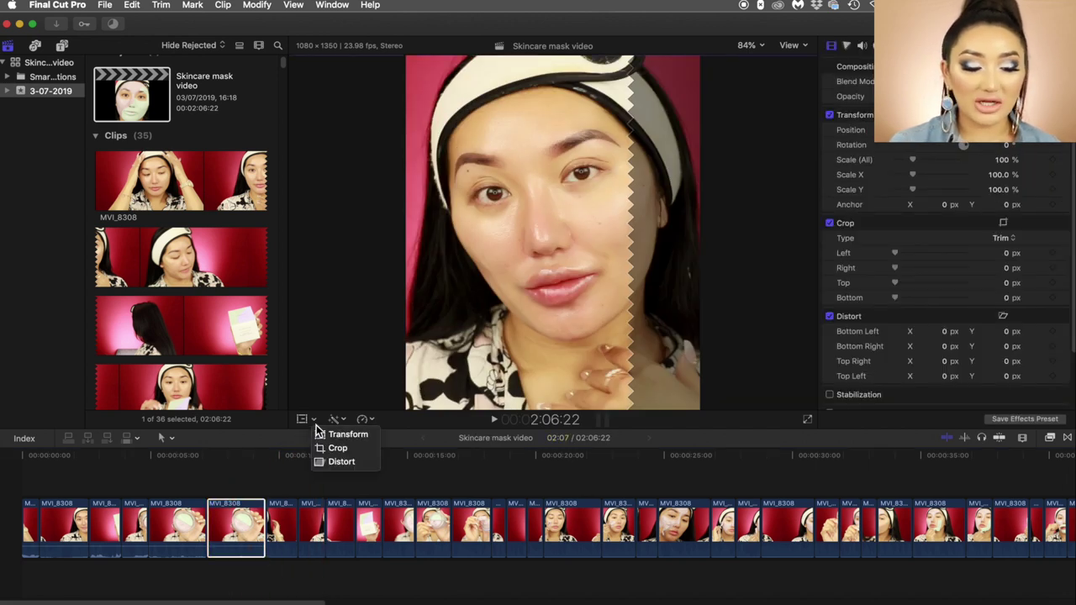
{"action": "left_click", "coordinate": [324, 435]}
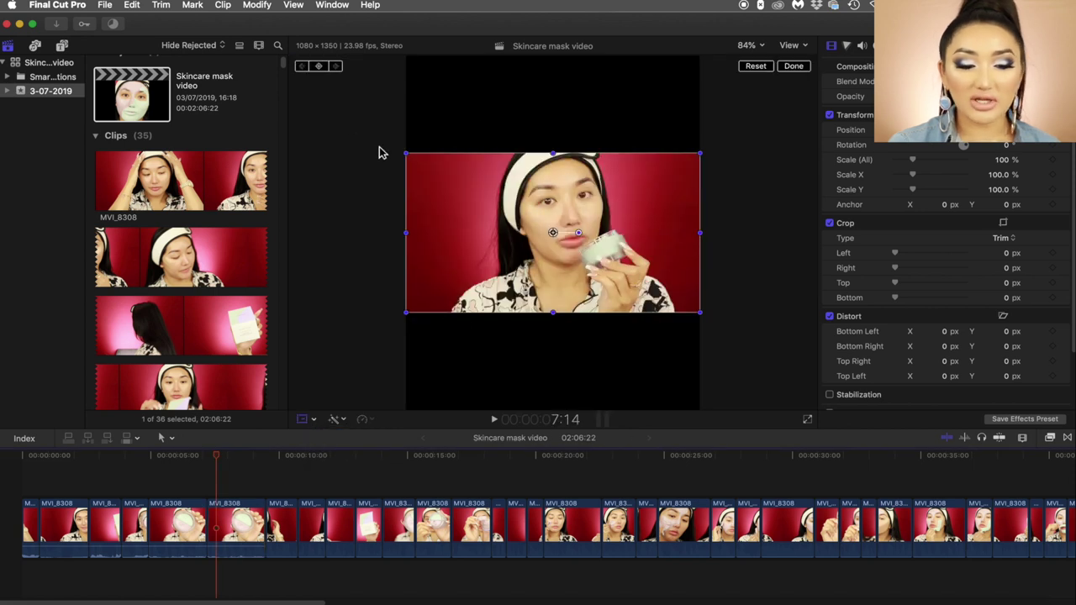
{"action": "left_click_drag", "start_coordinate": [409, 158], "coordinate": [340, 59]}
{"action": "left_click", "coordinate": [799, 66]}
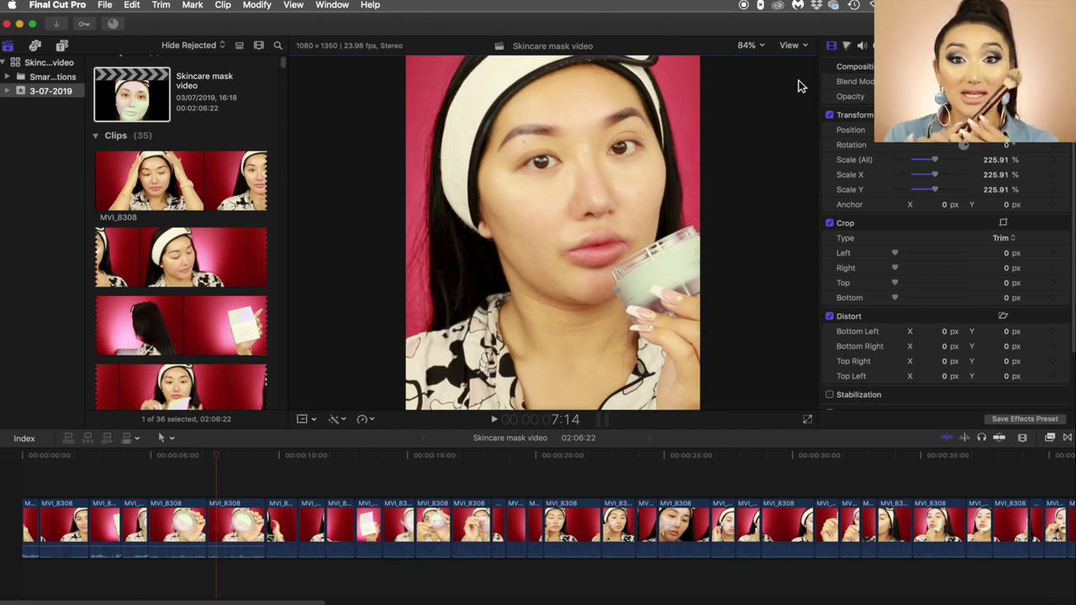
Step: Copy the enlarged jar clip's attributes and paste its Scale and Volume to all clips in the timeline, with keyframe timing Stretch to Fit
{"action": "left_click", "coordinate": [238, 526]}
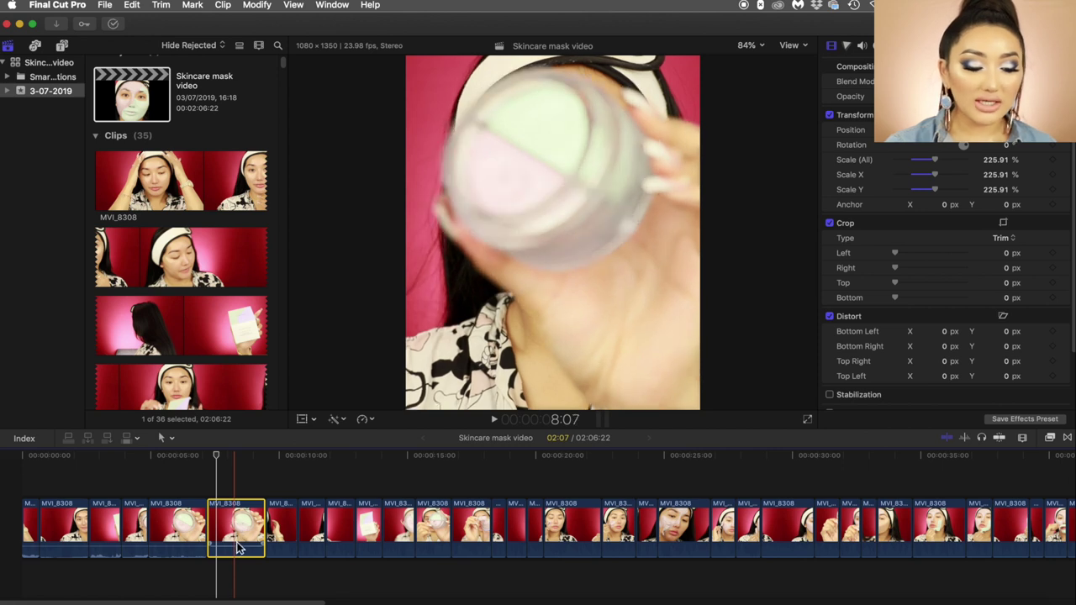
{"action": "mouse_move", "coordinate": [237, 545]}
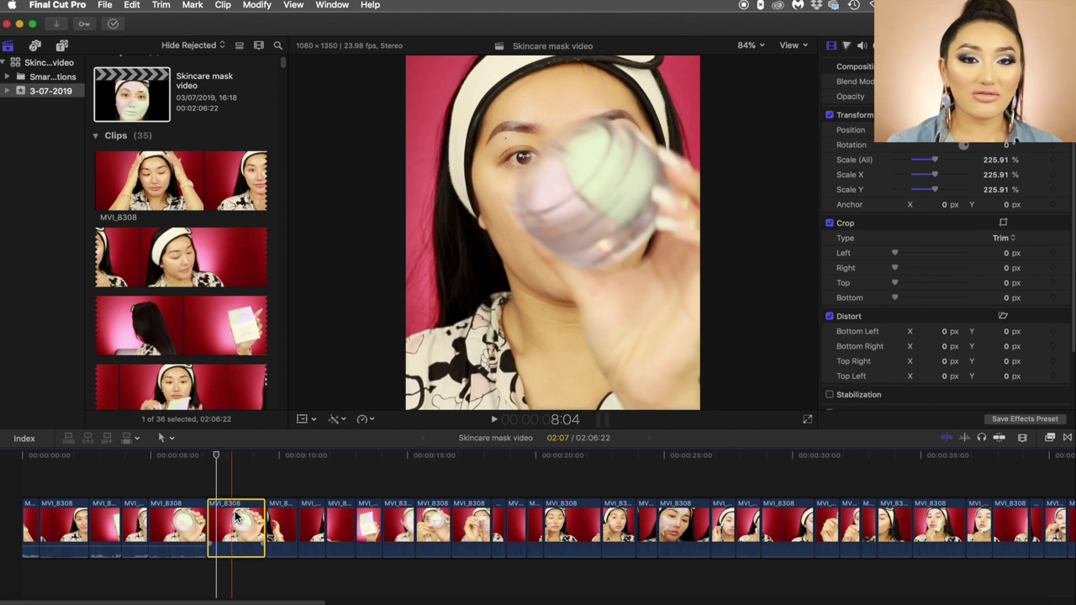
{"action": "key", "text": "super+c"}
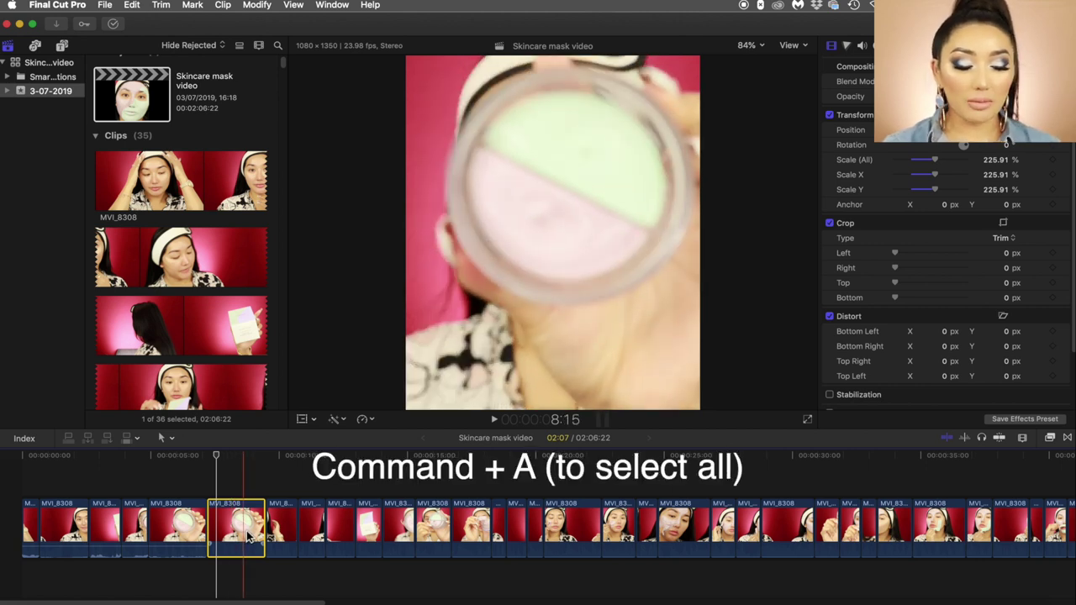
{"action": "key", "text": "super+a"}
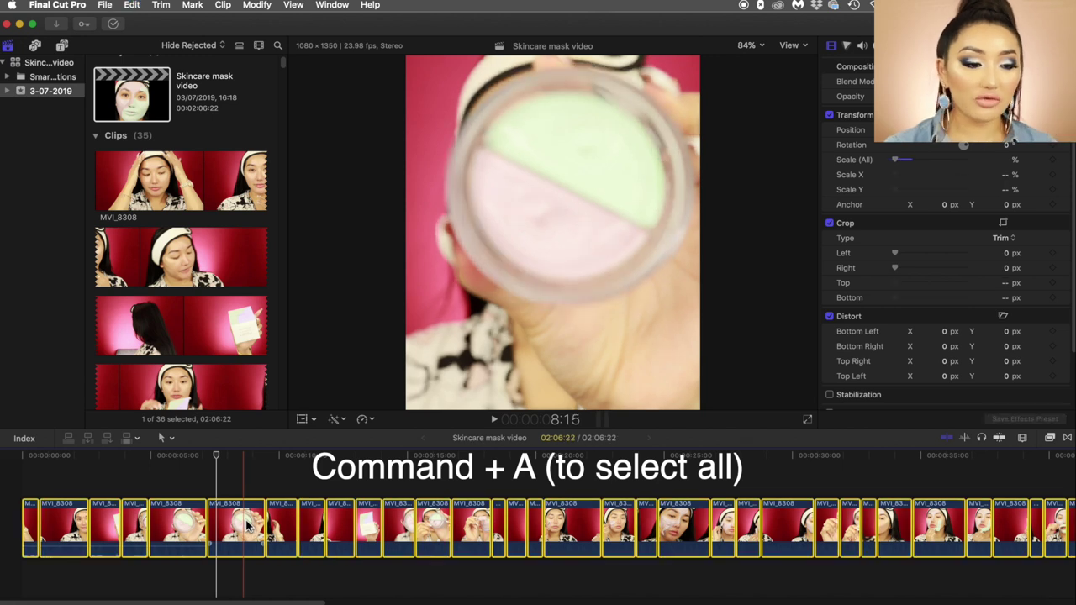
{"action": "left_click", "coordinate": [130, 5]}
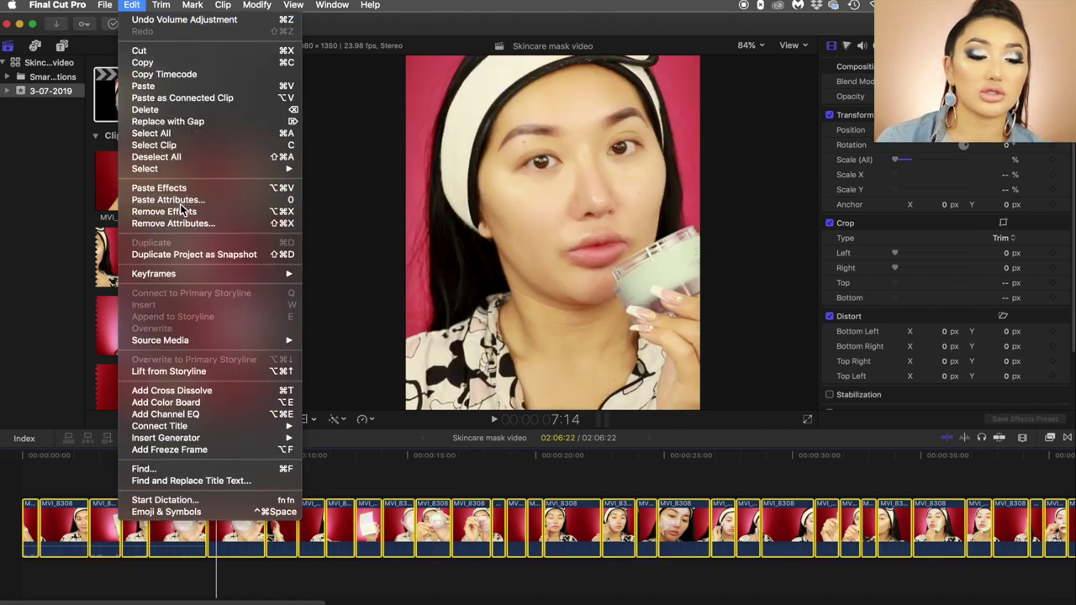
{"action": "left_click", "coordinate": [169, 200]}
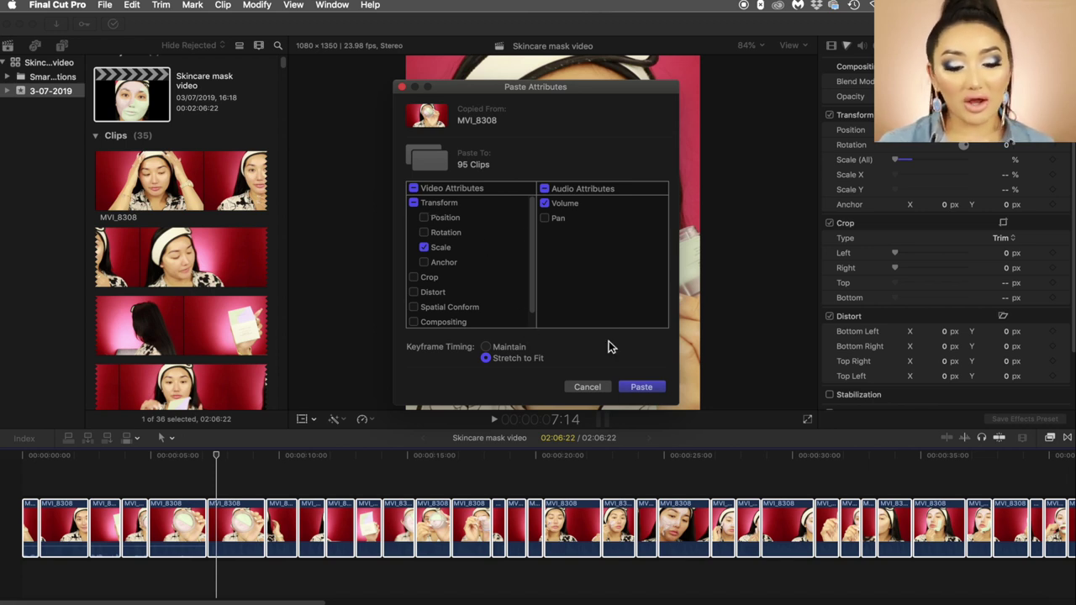
{"action": "left_click", "coordinate": [641, 387]}
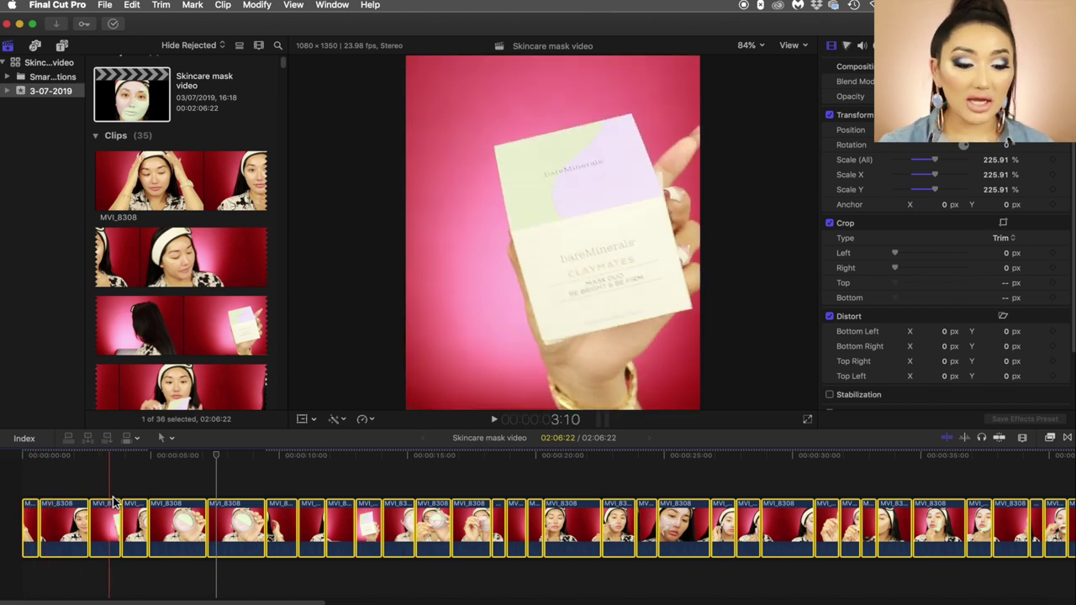
Step: Play back the opening of the timeline and review how the resized clips flow together
{"action": "left_click", "coordinate": [175, 495]}
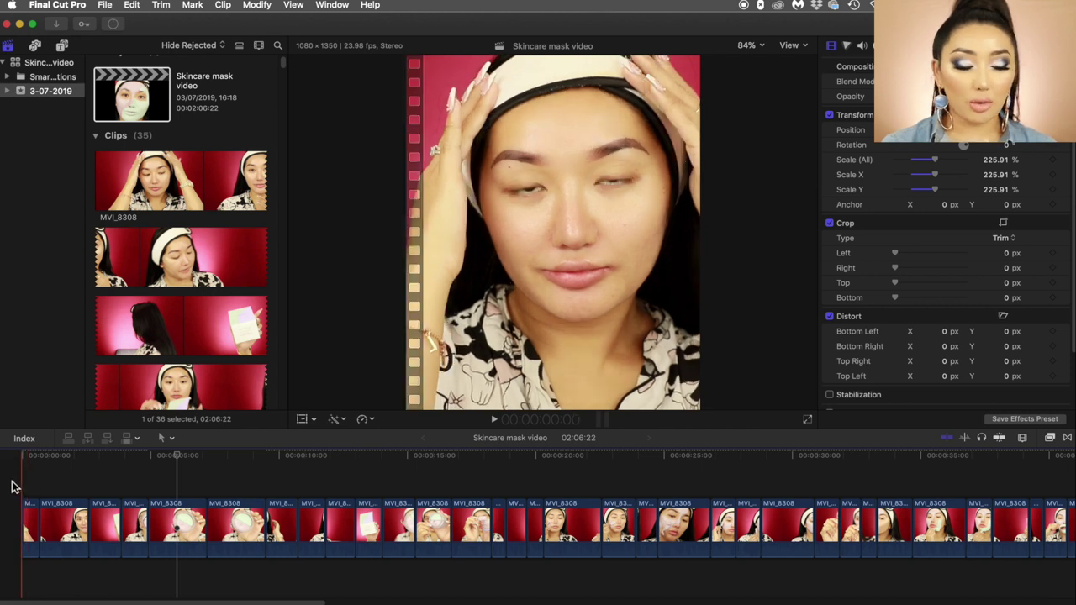
{"action": "key", "text": "space"}
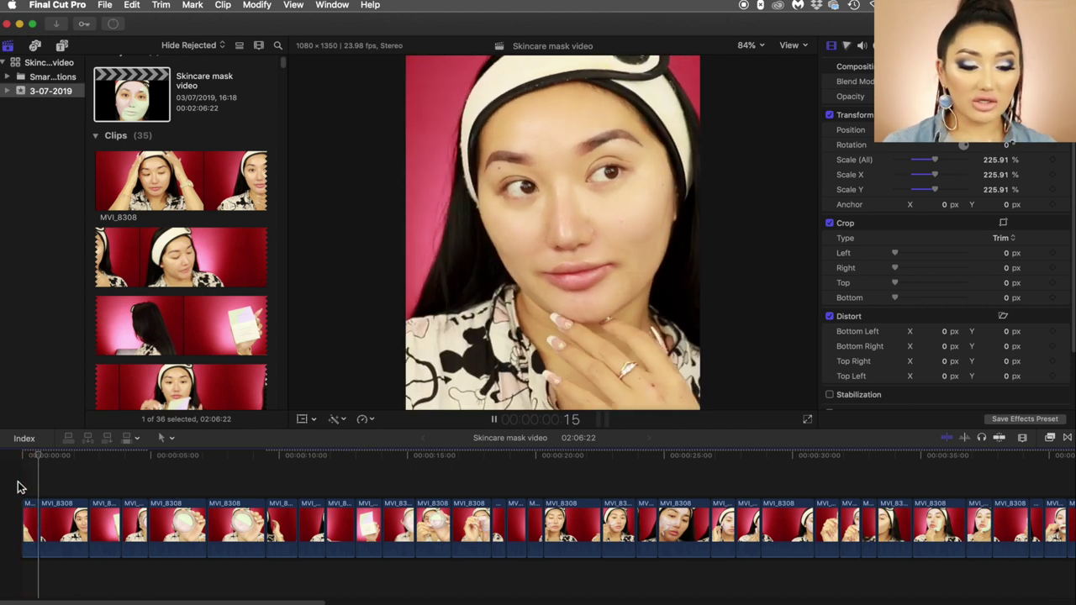
{"action": "key", "text": "space"}
{"action": "key", "text": "space"}
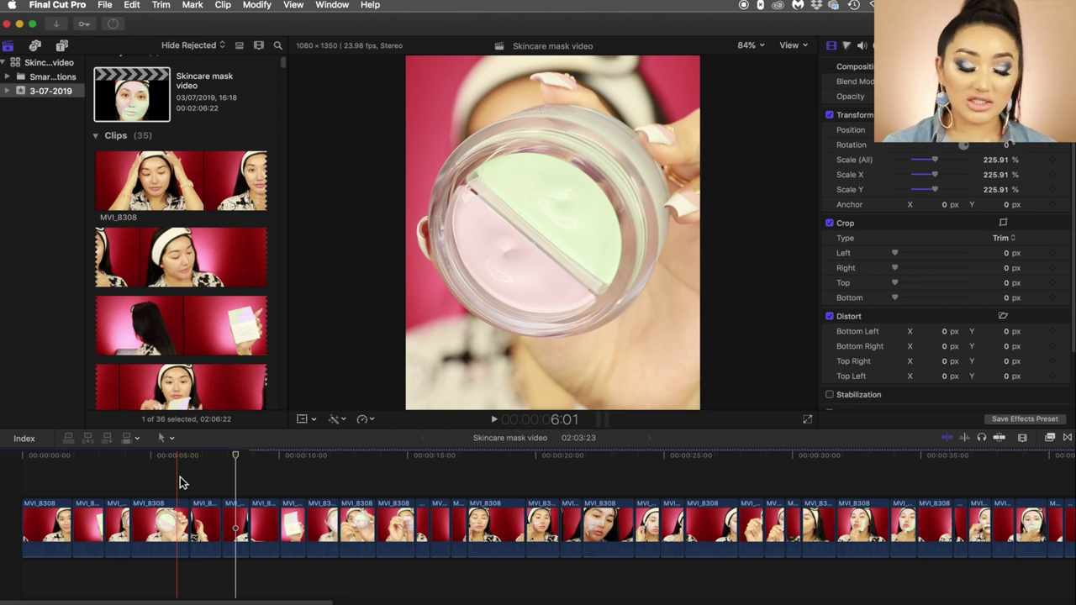
{"action": "key", "text": "space"}
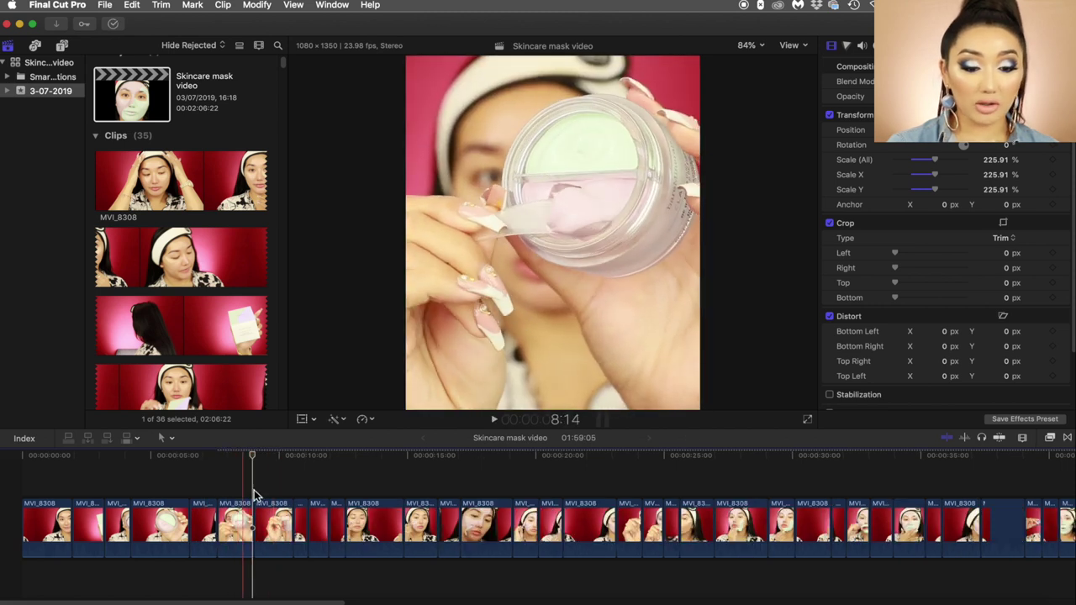
{"action": "key", "text": "space"}
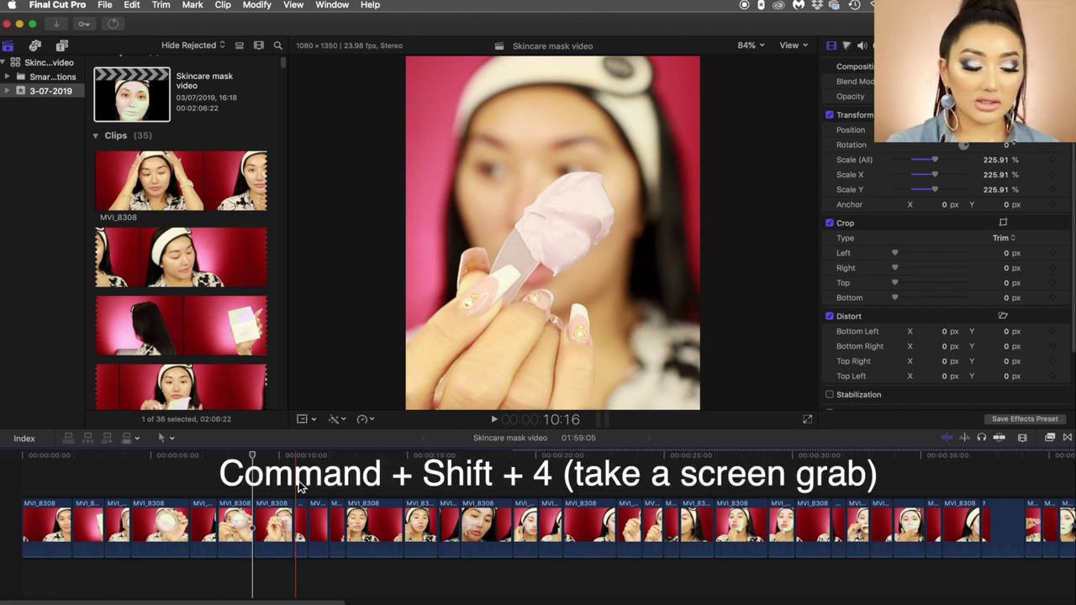
Step: Take a screen grab of the viewer frame with the mask-covered spatula at 10:16, and undo the last timeline edit
{"action": "key", "text": "super+shift+4"}
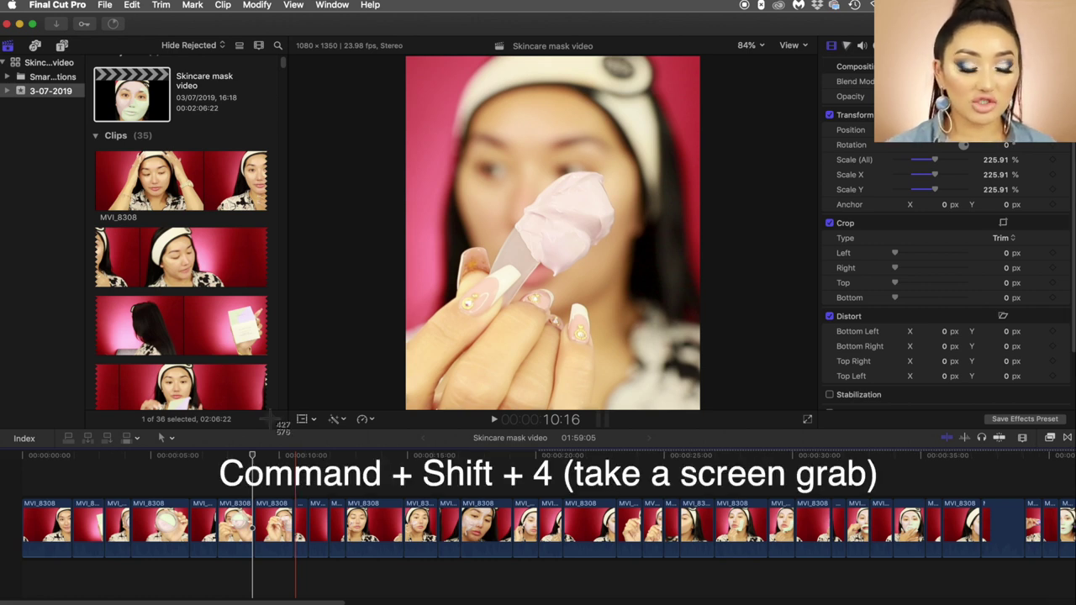
{"action": "left_click_drag", "start_coordinate": [334, 42], "coordinate": [701, 411]}
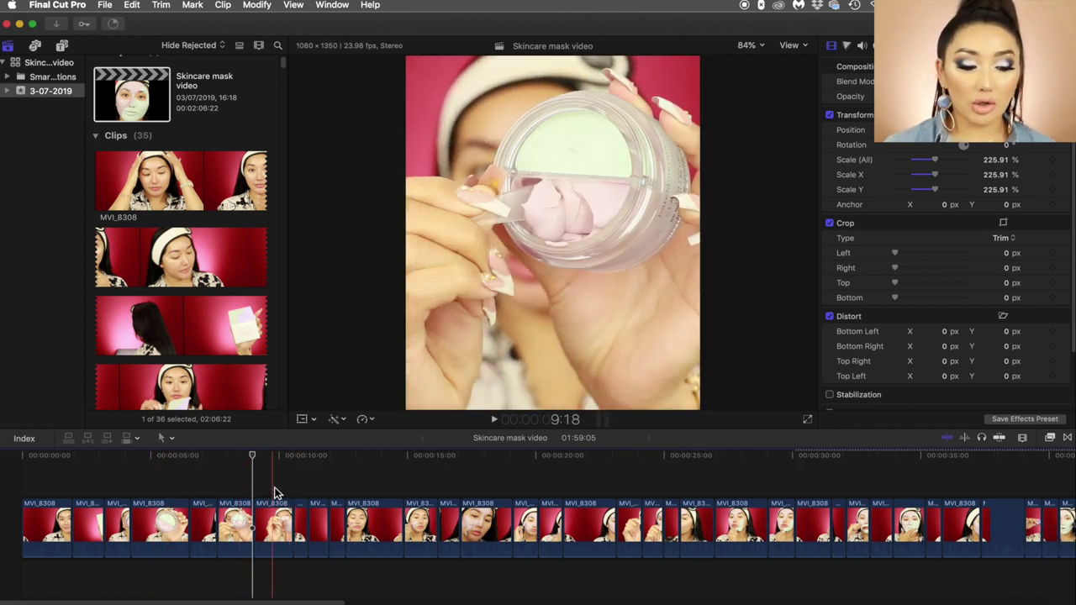
{"action": "left_click", "coordinate": [241, 490]}
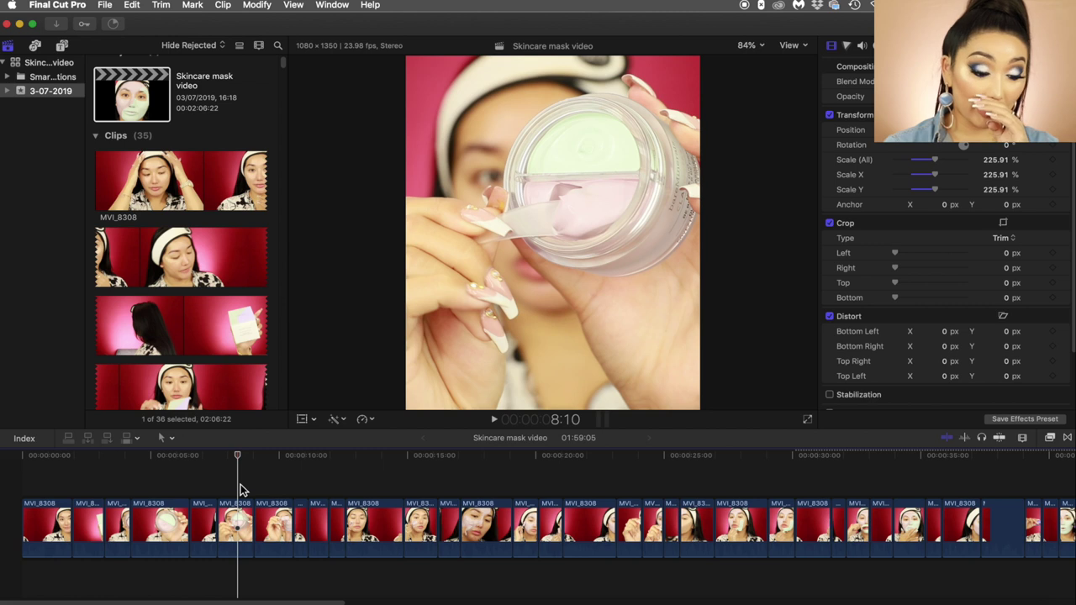
{"action": "key", "text": "super+z"}
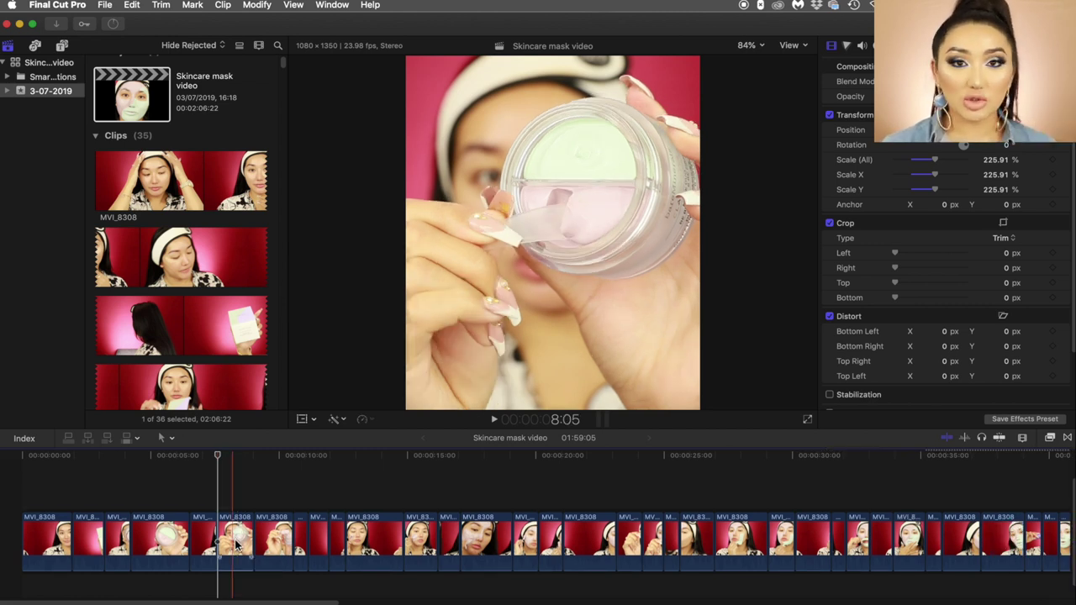
Step: Duplicate the jar-scooping clip onto the layer above it, and fit the copy into the frame's upper half at 116% scale
{"action": "left_click", "coordinate": [236, 545]}
{"action": "left_click_drag", "start_coordinate": [236, 545], "coordinate": [241, 496]}
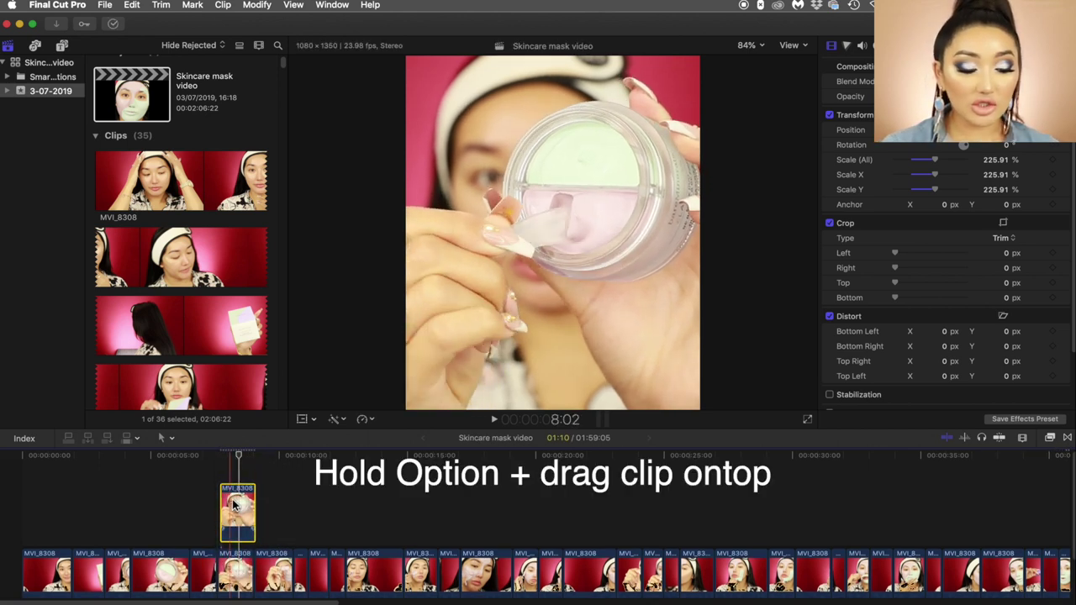
{"action": "left_click", "coordinate": [301, 420]}
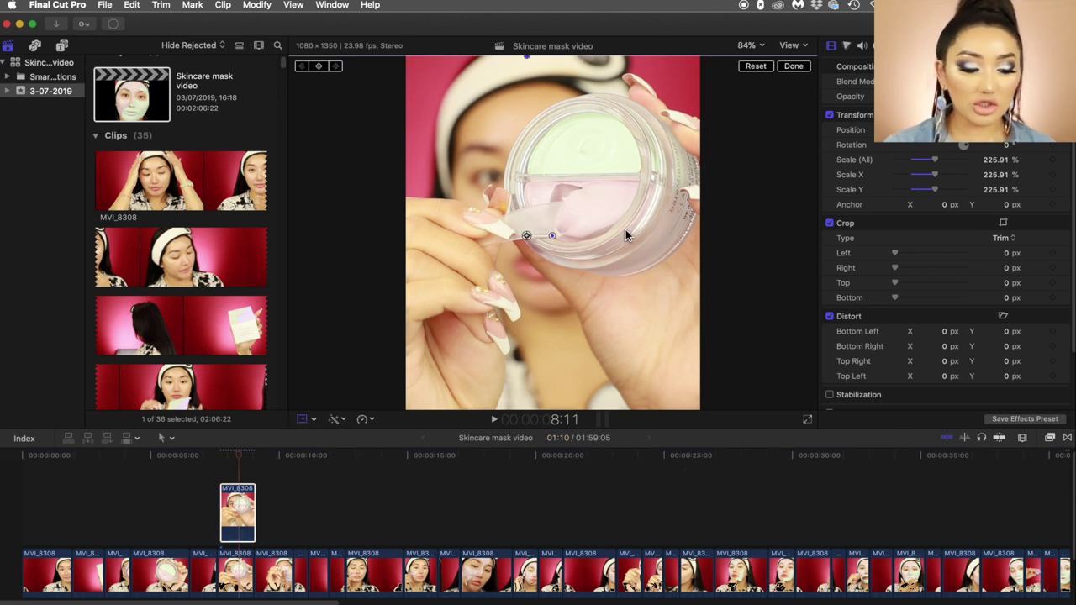
{"action": "left_click_drag", "start_coordinate": [937, 166], "coordinate": [916, 167]}
{"action": "left_click_drag", "start_coordinate": [661, 212], "coordinate": [666, 109]}
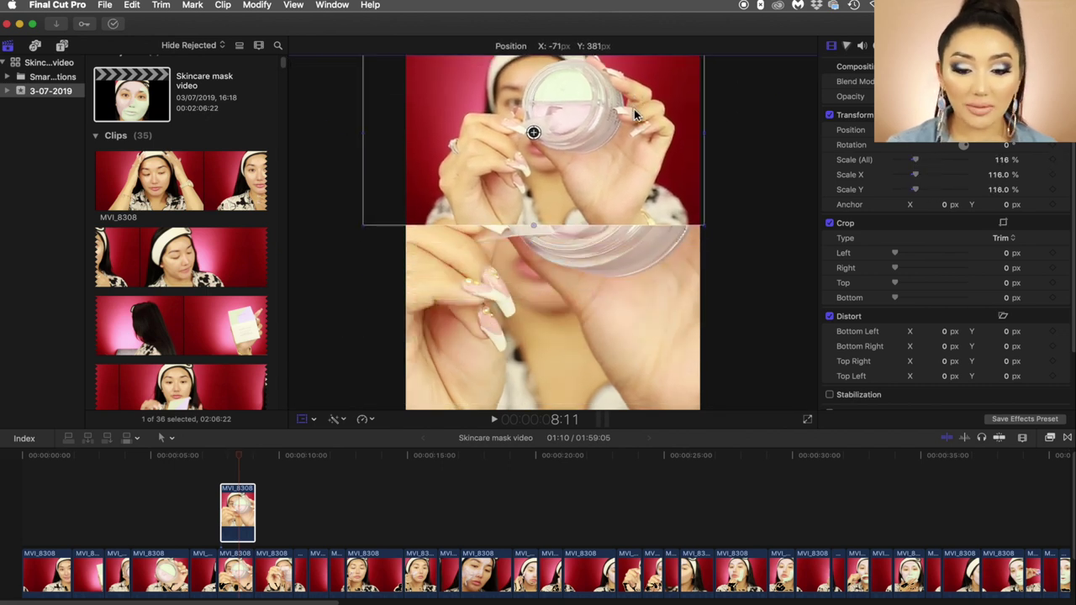
Step: Try to shrink and fit the original jar-scooping clip into the frame's lower half, and undo the last two edits
{"action": "left_click", "coordinate": [250, 565]}
{"action": "left_click_drag", "start_coordinate": [601, 286], "coordinate": [595, 422]}
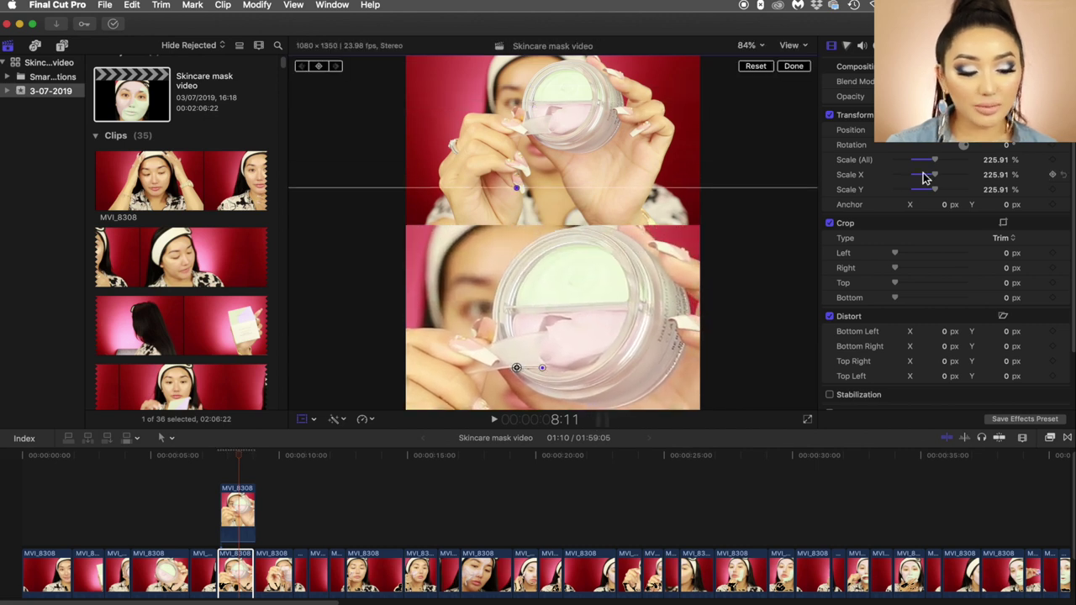
{"action": "left_click_drag", "start_coordinate": [936, 167], "coordinate": [923, 166]}
{"action": "left_click_drag", "start_coordinate": [611, 291], "coordinate": [615, 261]}
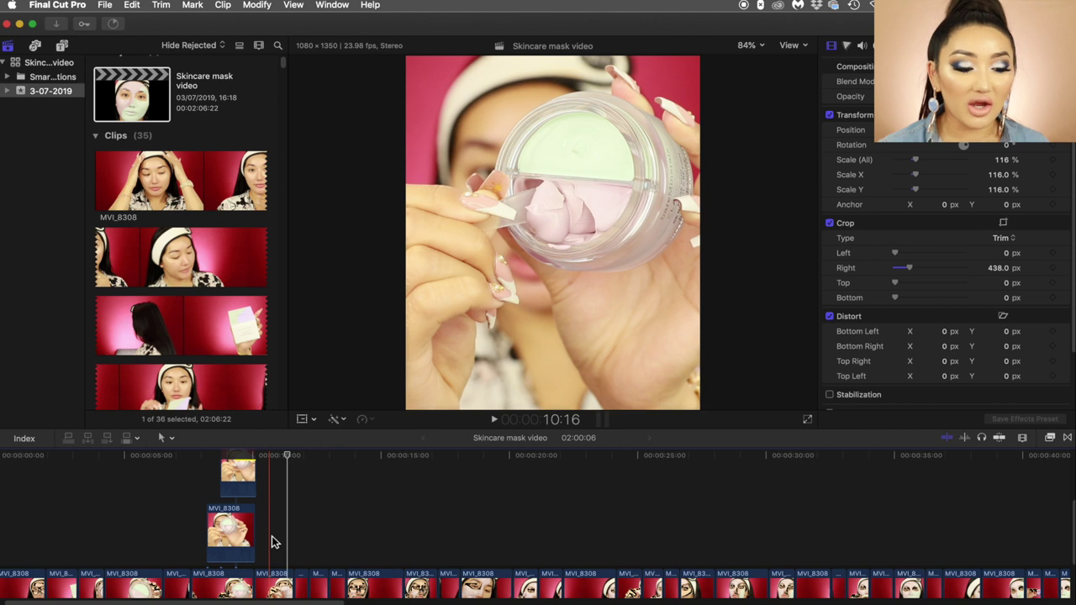
{"action": "key", "text": "super+z"}
{"action": "key", "text": "super+z"}
Step: Add the Effects 38 title from the installed titles above the spatula shot near 11 seconds
{"action": "left_click", "coordinate": [282, 530]}
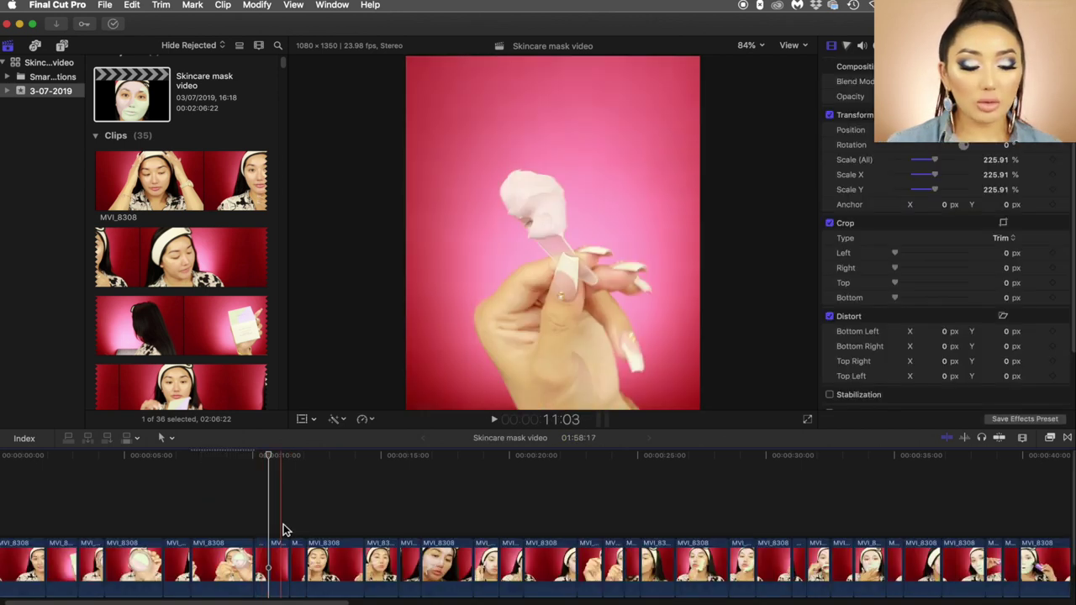
{"action": "left_click", "coordinate": [69, 49]}
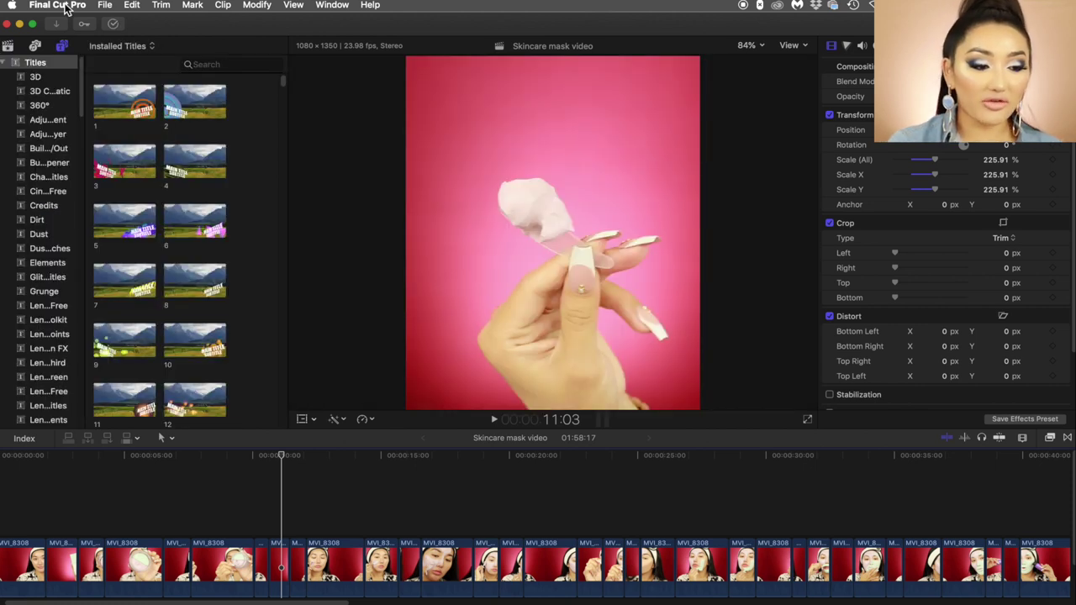
{"action": "scroll", "coordinate": [59, 155], "scroll_direction": "down", "scroll_amount": 6}
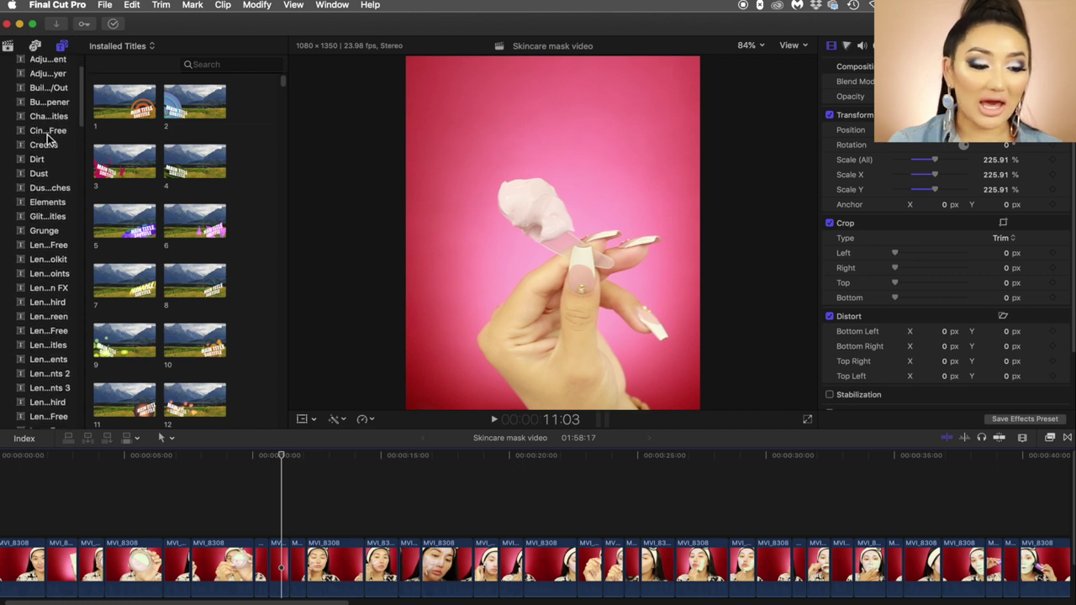
{"action": "left_click", "coordinate": [51, 106]}
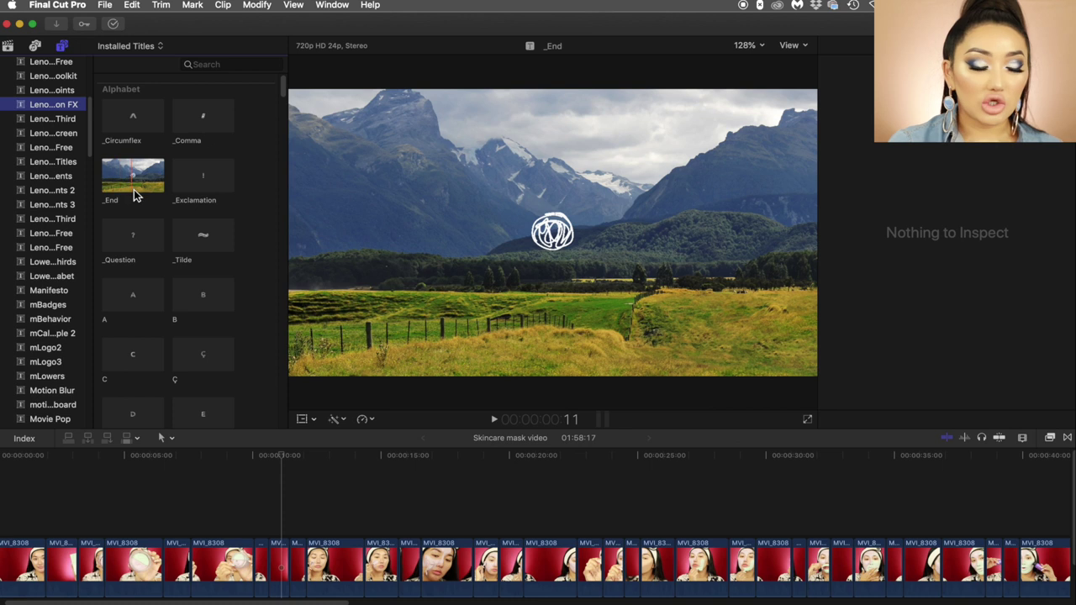
{"action": "scroll", "coordinate": [200, 244], "scroll_direction": "down", "scroll_amount": 8}
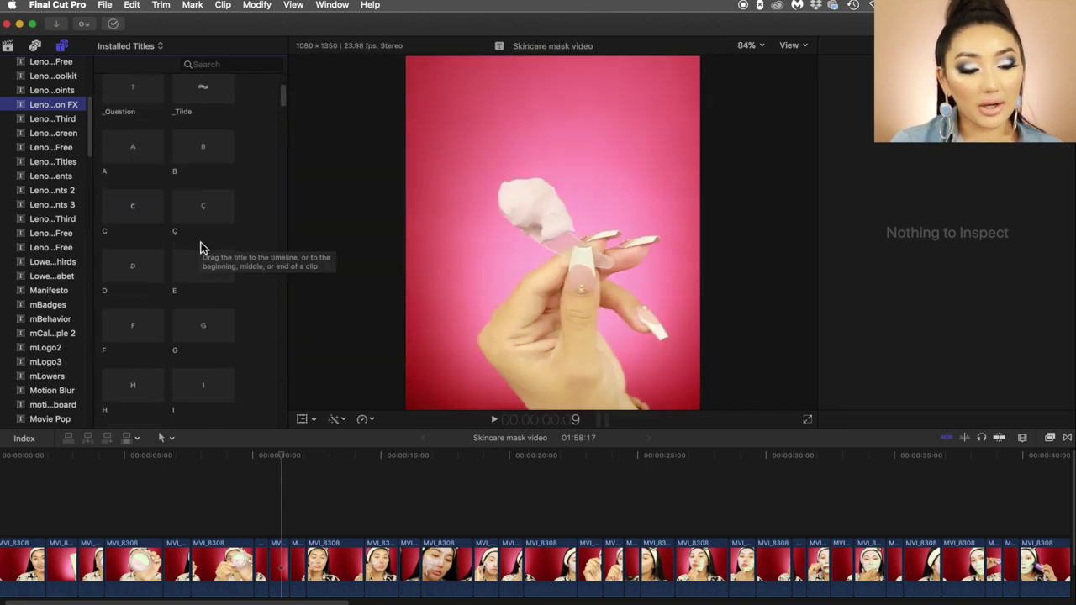
{"action": "scroll", "coordinate": [199, 272], "scroll_direction": "down", "scroll_amount": 15}
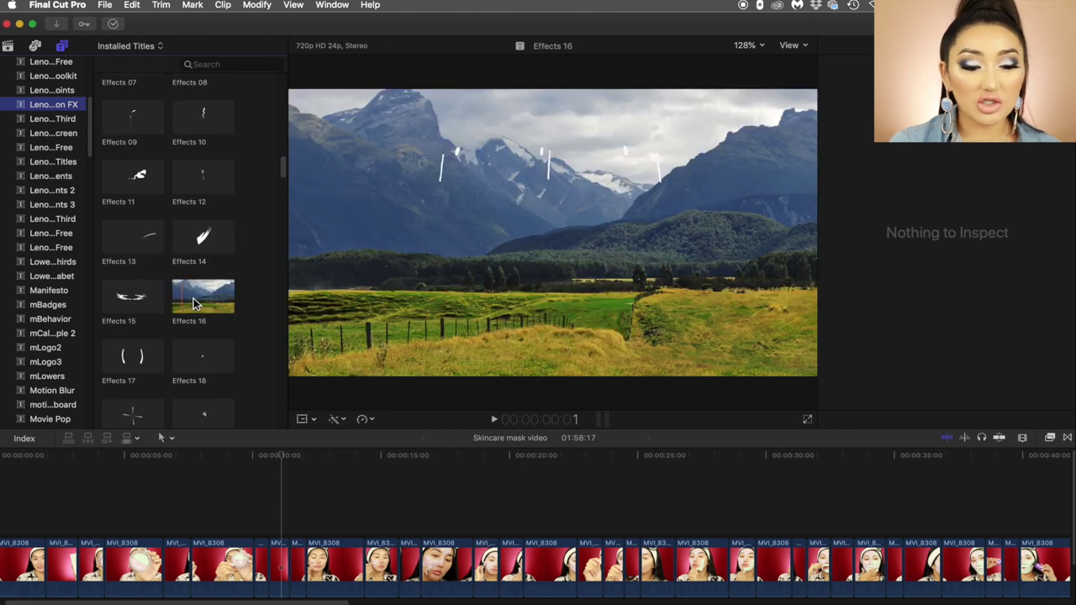
{"action": "scroll", "coordinate": [203, 330], "scroll_direction": "down", "scroll_amount": 5}
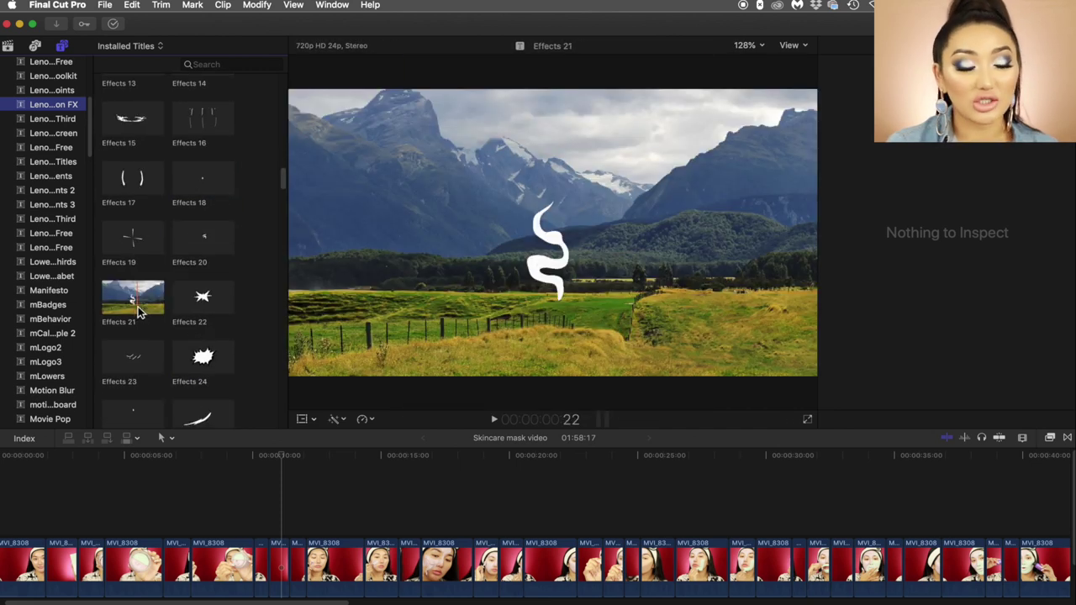
{"action": "scroll", "coordinate": [169, 242], "scroll_direction": "down", "scroll_amount": 8}
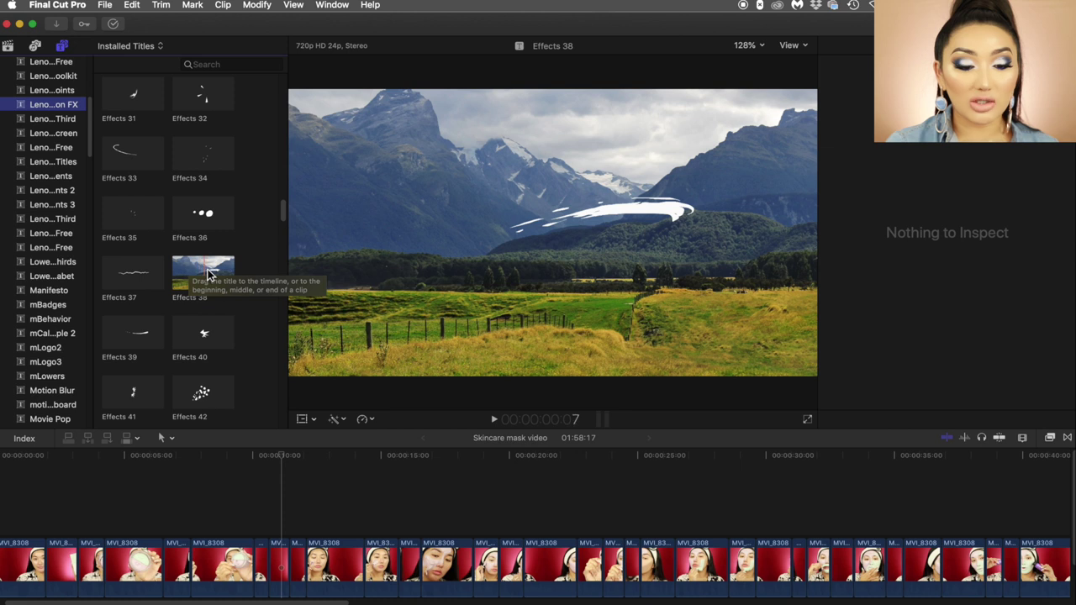
{"action": "left_click_drag", "start_coordinate": [206, 279], "coordinate": [276, 496]}
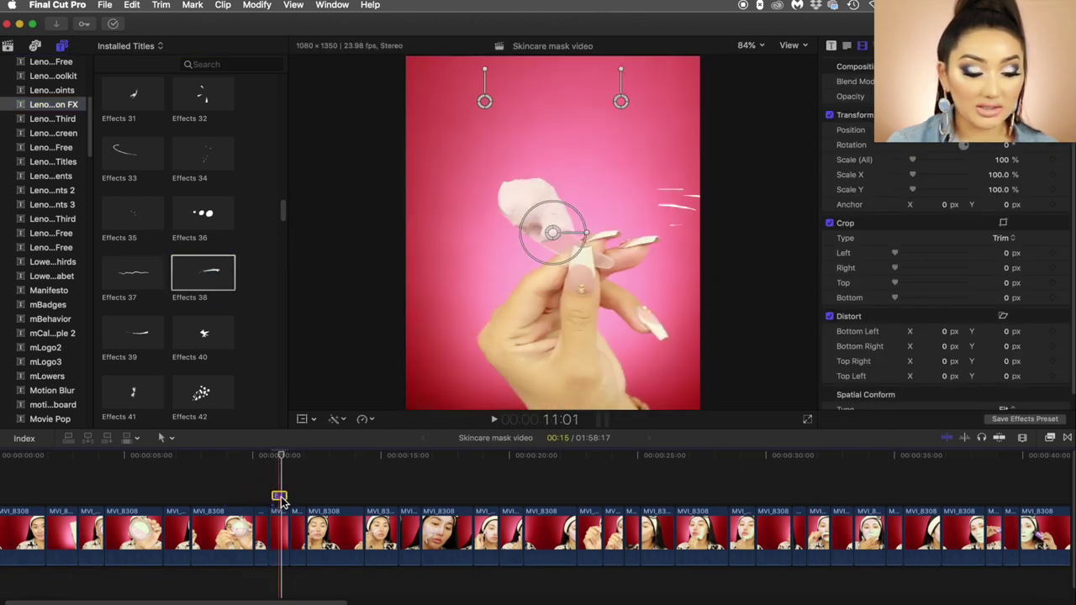
Step: Move the Effects 38 brush stroke onto the spatula near 10:22 and tilt it diagonally, with Z rotation about 23.8° and Y rotation about 27.8°
{"action": "scroll", "coordinate": [276, 496], "scroll_direction": "up", "scroll_amount": 5}
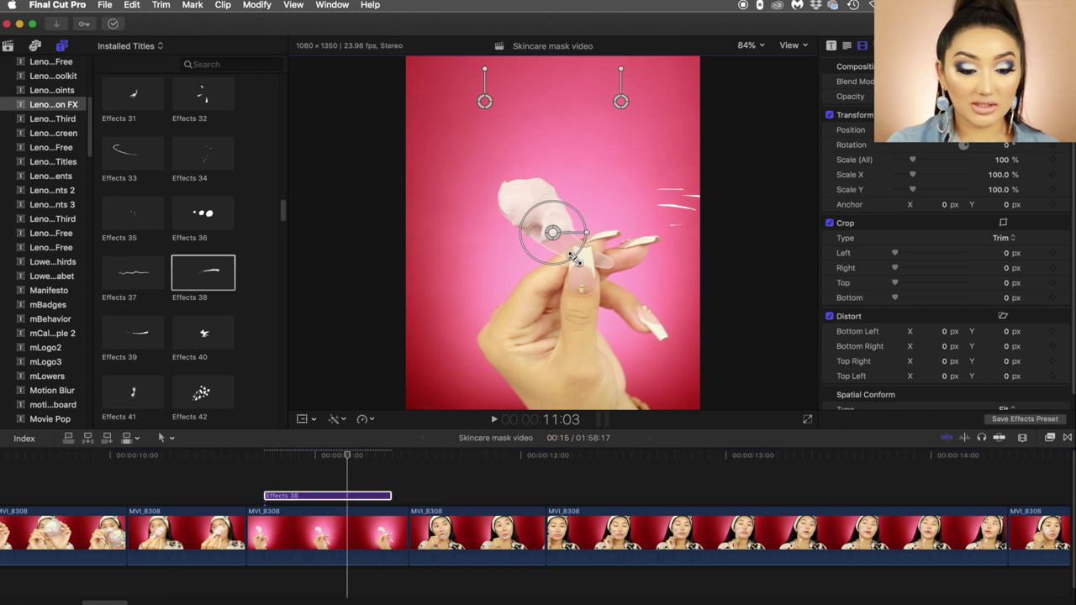
{"action": "key", "text": "Left"}
{"action": "key", "text": "Left"}
{"action": "key", "text": "Left"}
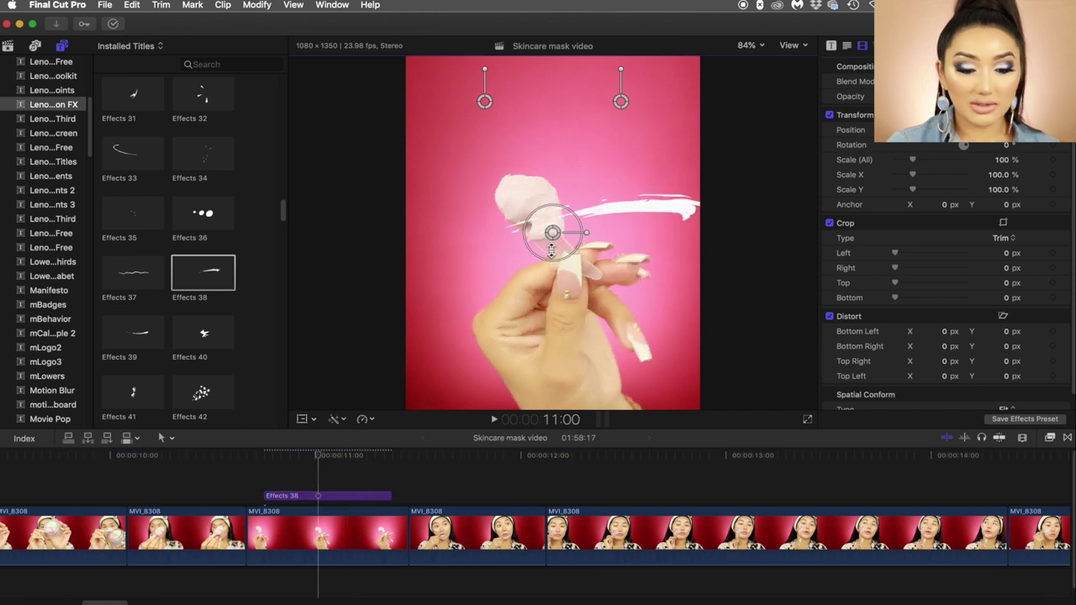
{"action": "left_click_drag", "start_coordinate": [550, 251], "coordinate": [518, 255]}
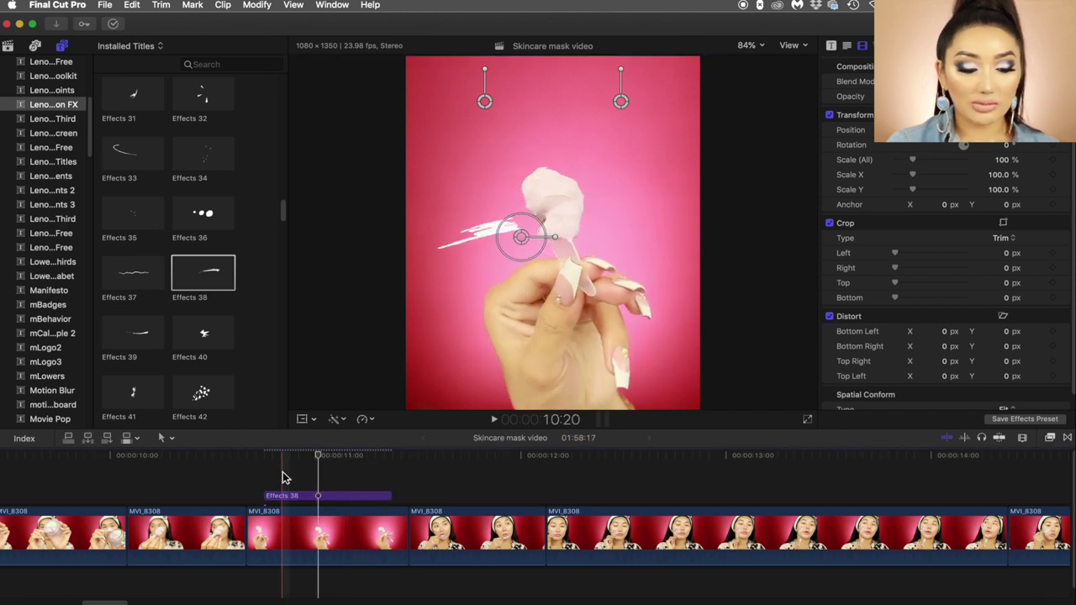
{"action": "left_click", "coordinate": [303, 496]}
{"action": "mouse_move", "coordinate": [553, 240]}
{"action": "left_mouse_down"}
{"action": "mouse_move", "coordinate": [529, 229]}
{"action": "mouse_move", "coordinate": [505, 239]}
{"action": "mouse_move", "coordinate": [547, 234]}
{"action": "left_mouse_up"}
{"action": "left_click_drag", "start_coordinate": [620, 70], "coordinate": [599, 76]}
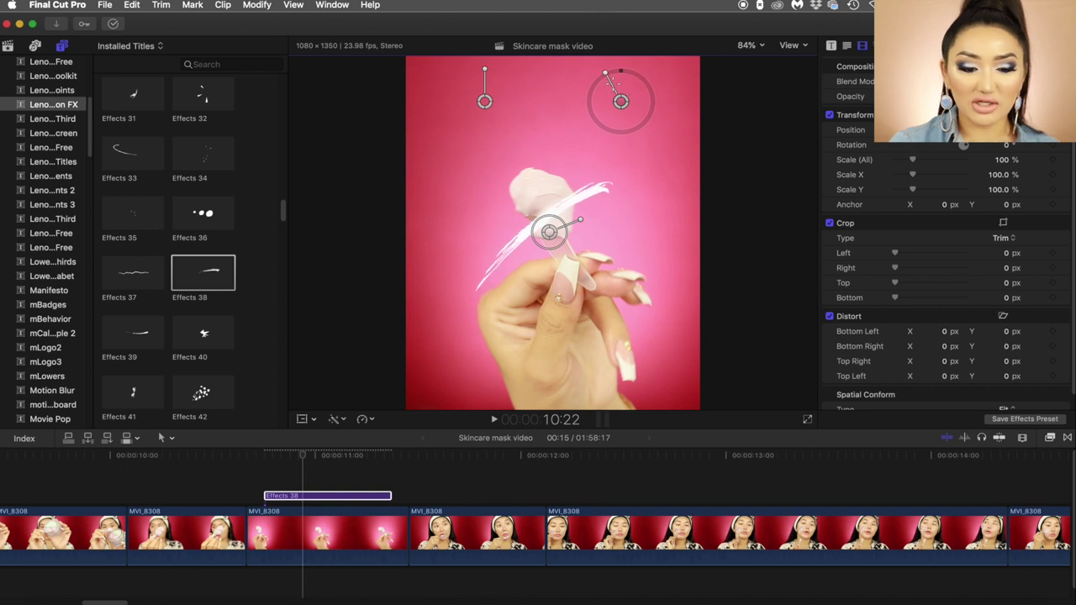
Step: Enable Glint for the Effects 38 title and leave its Drop Shadow off
{"action": "scroll", "coordinate": [951, 210], "scroll_direction": "down", "scroll_amount": 10}
{"action": "left_click", "coordinate": [1007, 186]}
{"action": "left_click", "coordinate": [1006, 186]}
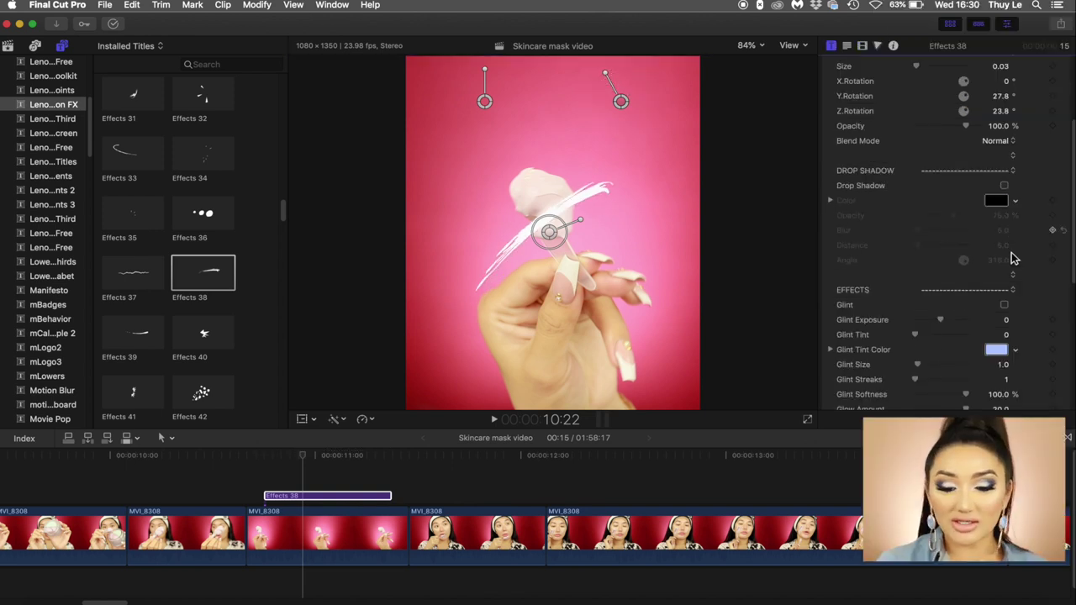
{"action": "scroll", "coordinate": [992, 236], "scroll_direction": "down", "scroll_amount": 3}
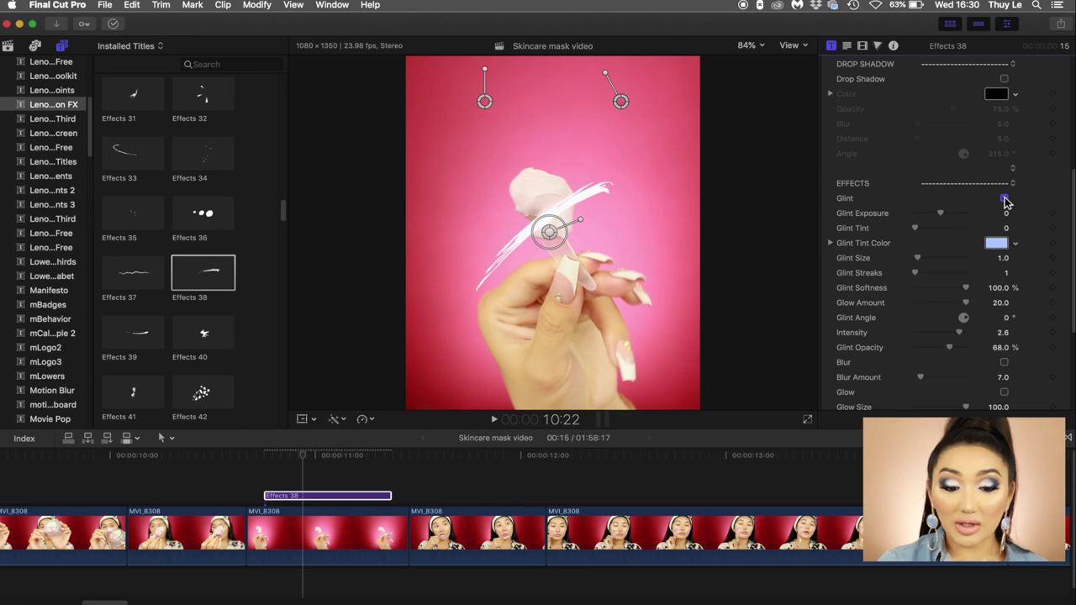
{"action": "scroll", "coordinate": [1000, 227], "scroll_direction": "up", "scroll_amount": 7}
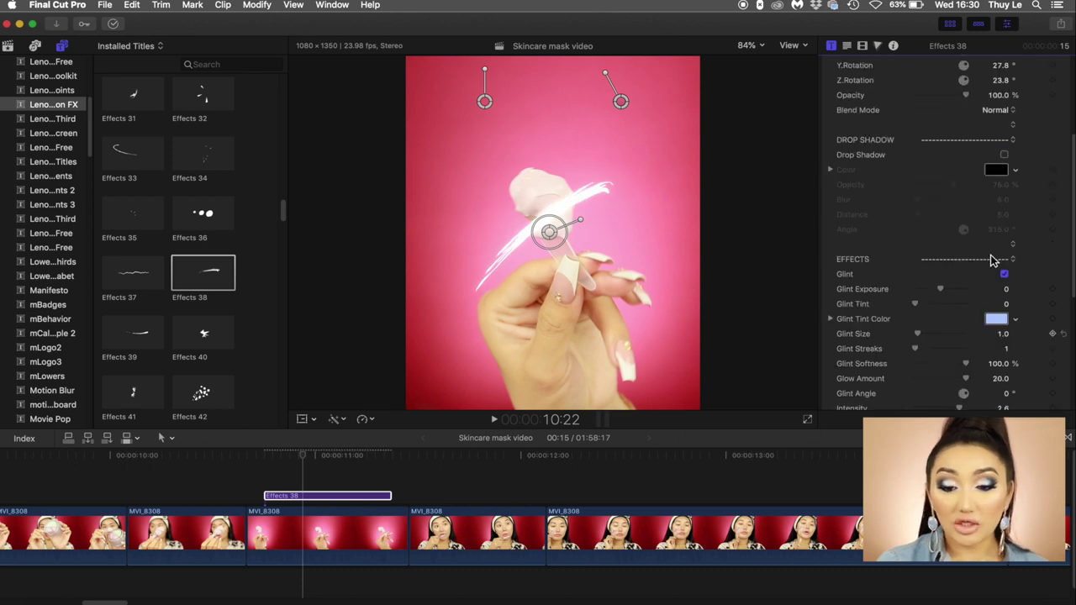
Step: Try purple for the Effects 38 stroke, recolour it orange-red, and check it over the spatula shot at 11:02
{"action": "left_click", "coordinate": [1000, 98]}
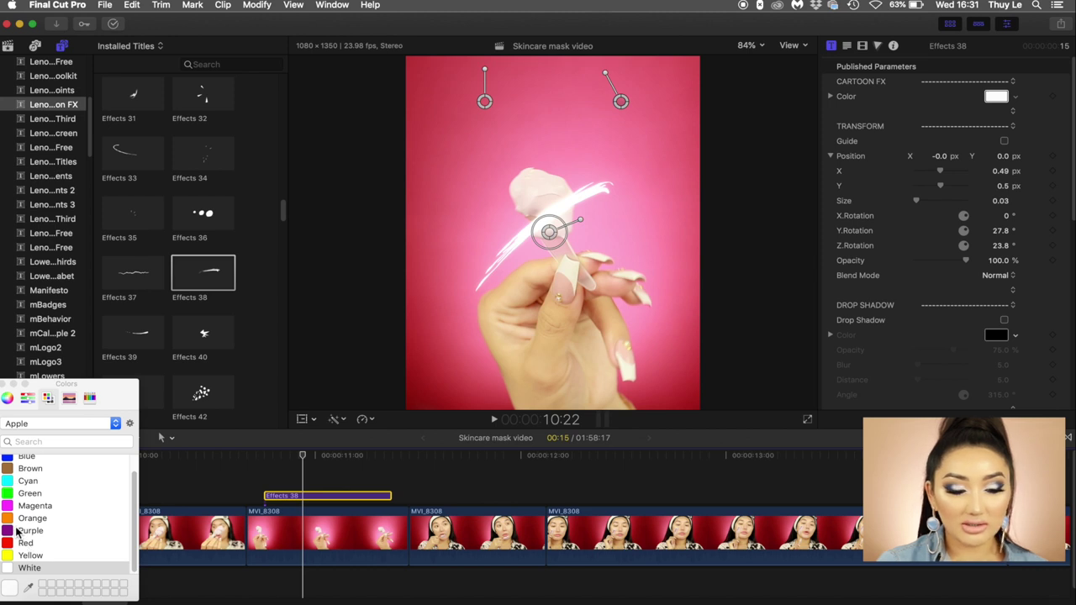
{"action": "left_click", "coordinate": [19, 531]}
{"action": "left_click", "coordinate": [1017, 99]}
{"action": "left_click_drag", "start_coordinate": [986, 116], "coordinate": [990, 115]}
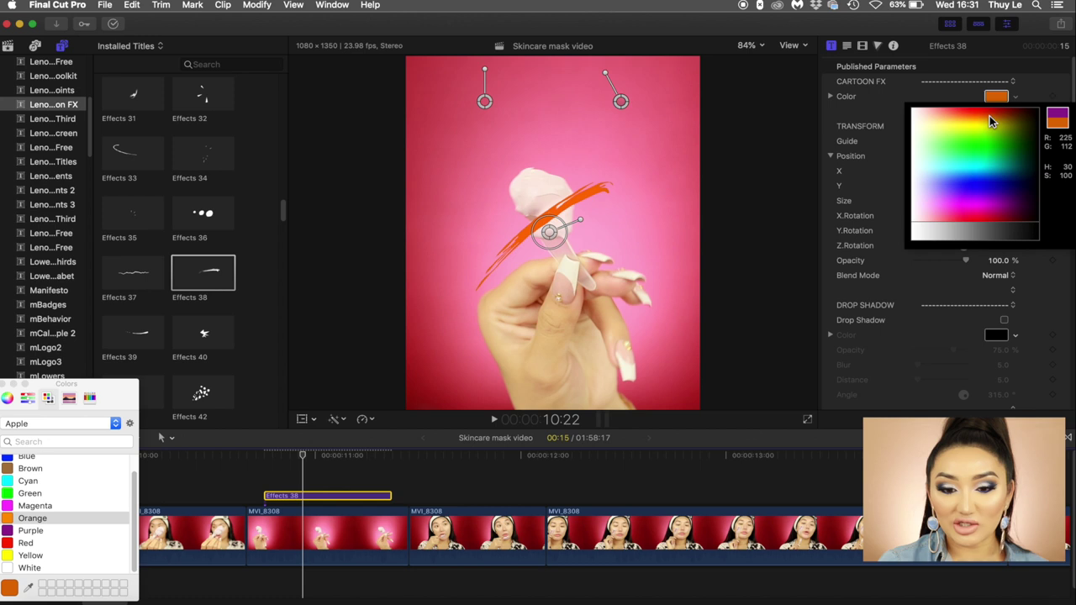
{"action": "left_click", "coordinate": [498, 256]}
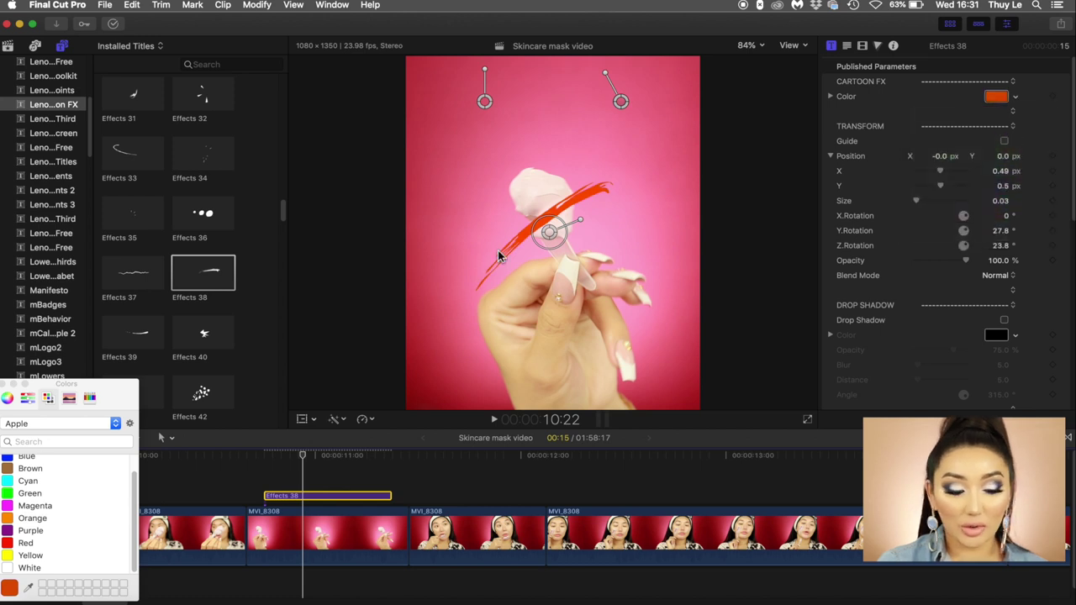
{"action": "left_click", "coordinate": [337, 471]}
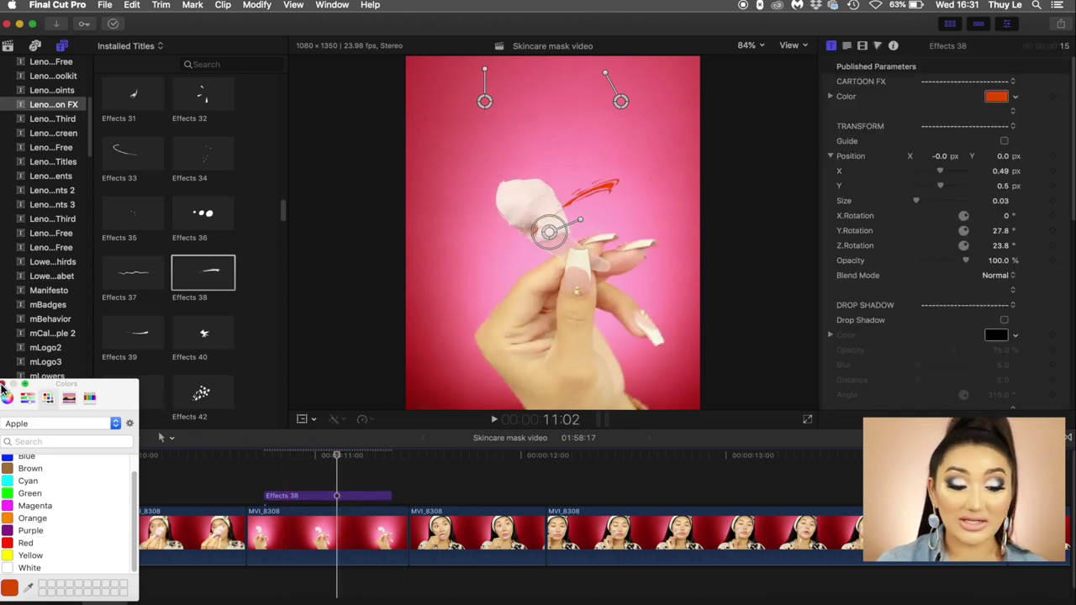
{"action": "left_click", "coordinate": [6, 385]}
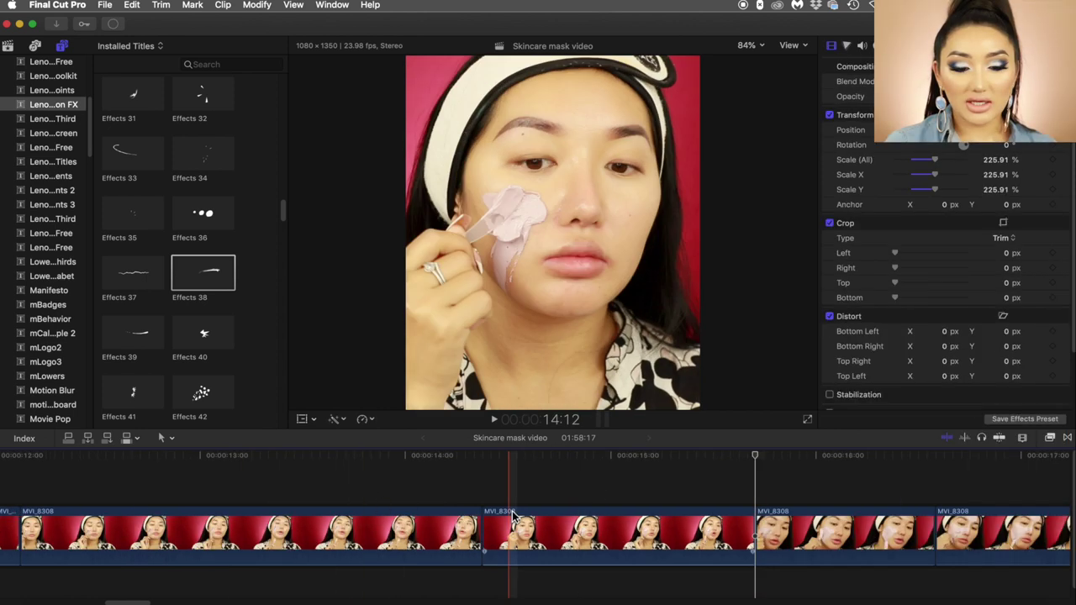
Step: Try enlarging the cheek-application clip near 14:12 to 268% scale, and play the sequence from about 13:20
{"action": "left_click", "coordinate": [517, 528]}
{"action": "left_click_drag", "start_coordinate": [935, 160], "coordinate": [944, 162]}
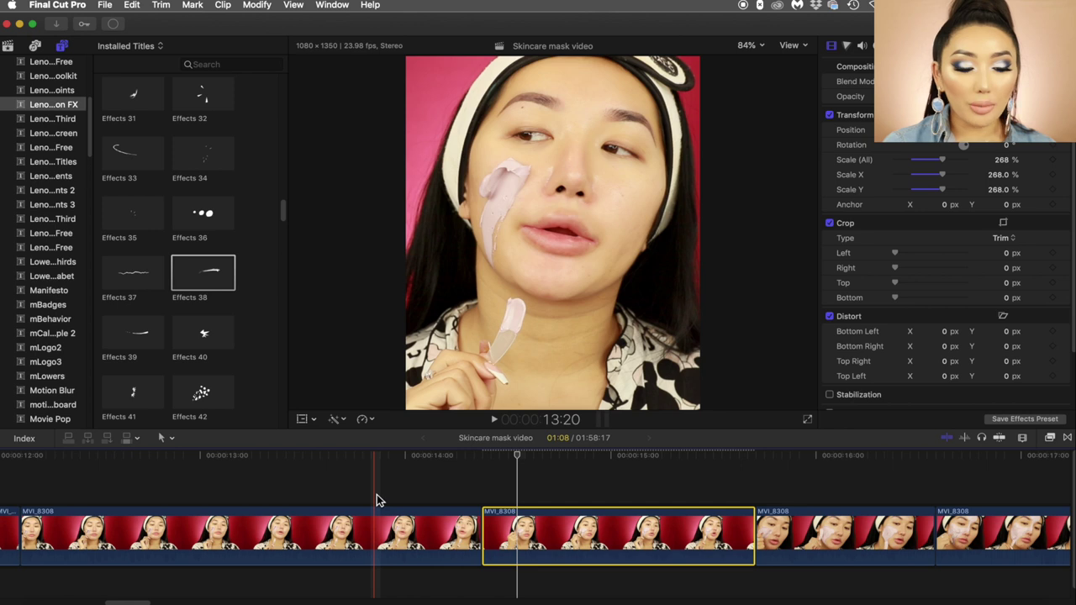
{"action": "key", "text": "space"}
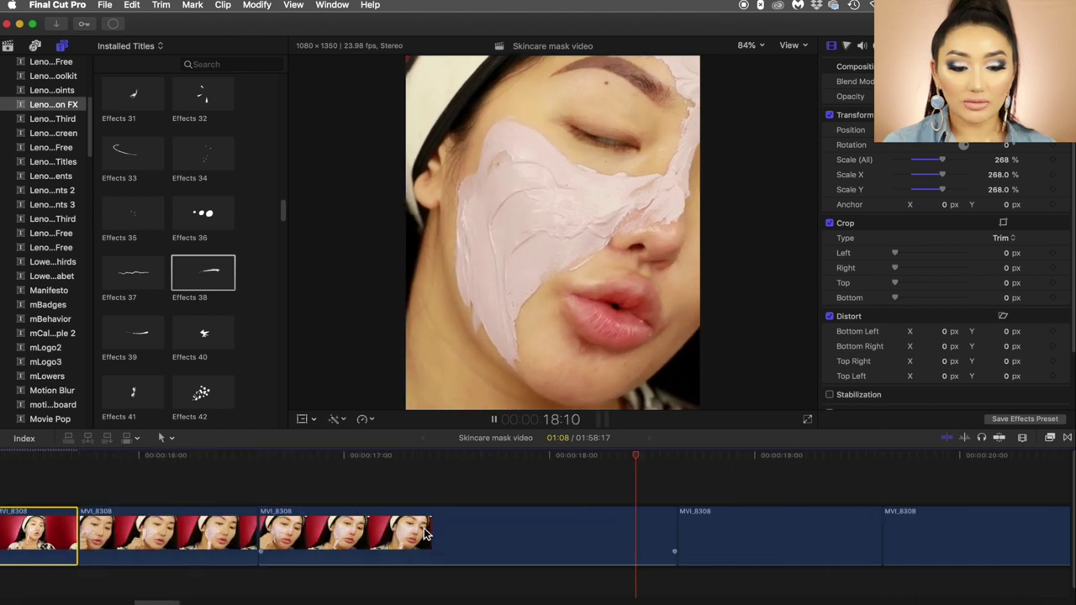
{"action": "key", "text": "space"}
Step: Divide the cheek-application clip near 14:22 into speed segments, and speed up its opening and closing segments
{"action": "left_click", "coordinate": [574, 533]}
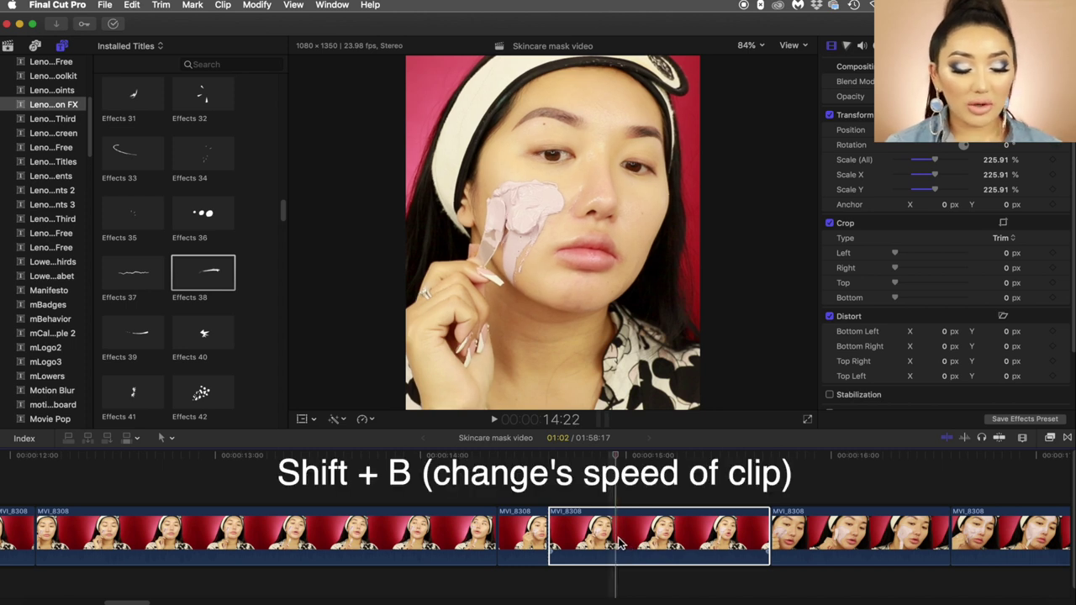
{"action": "key", "text": "shift+b"}
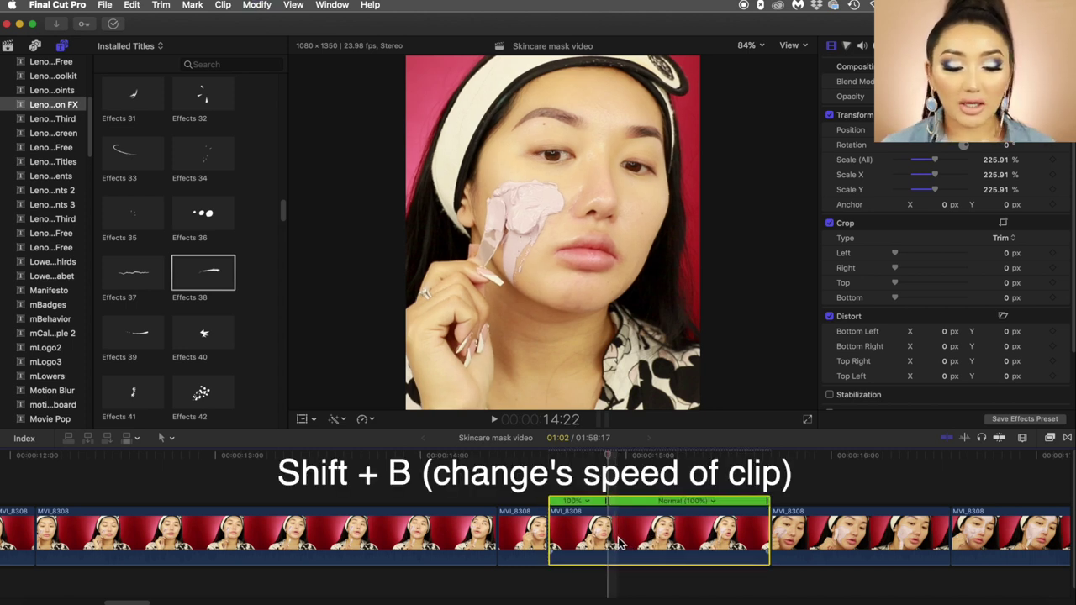
{"action": "left_click_drag", "start_coordinate": [614, 521], "coordinate": [718, 507]}
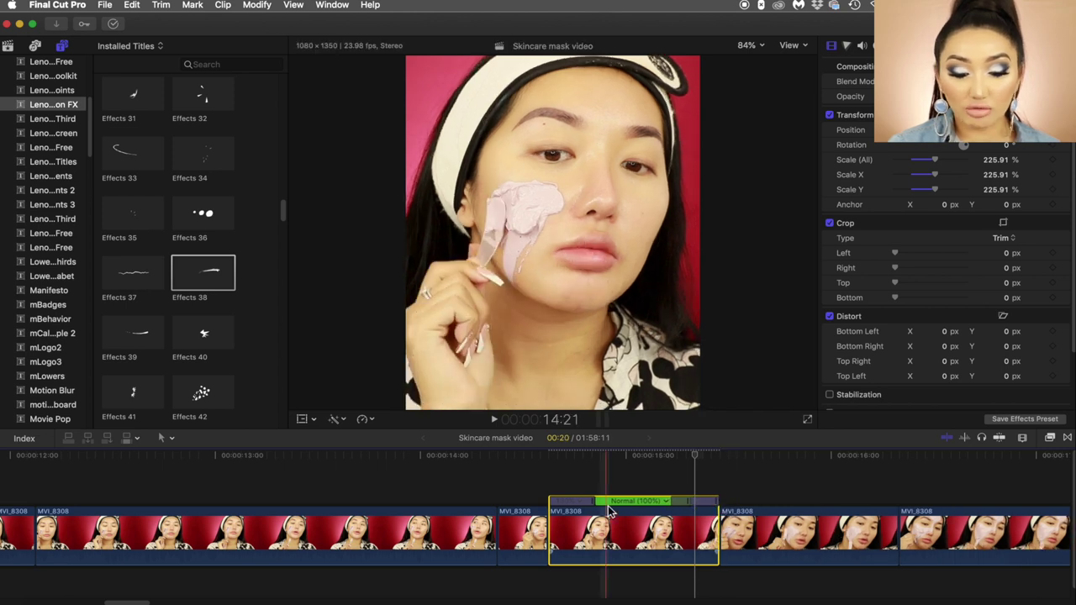
{"action": "left_click_drag", "start_coordinate": [588, 505], "coordinate": [560, 505]}
{"action": "left_click", "coordinate": [536, 496]}
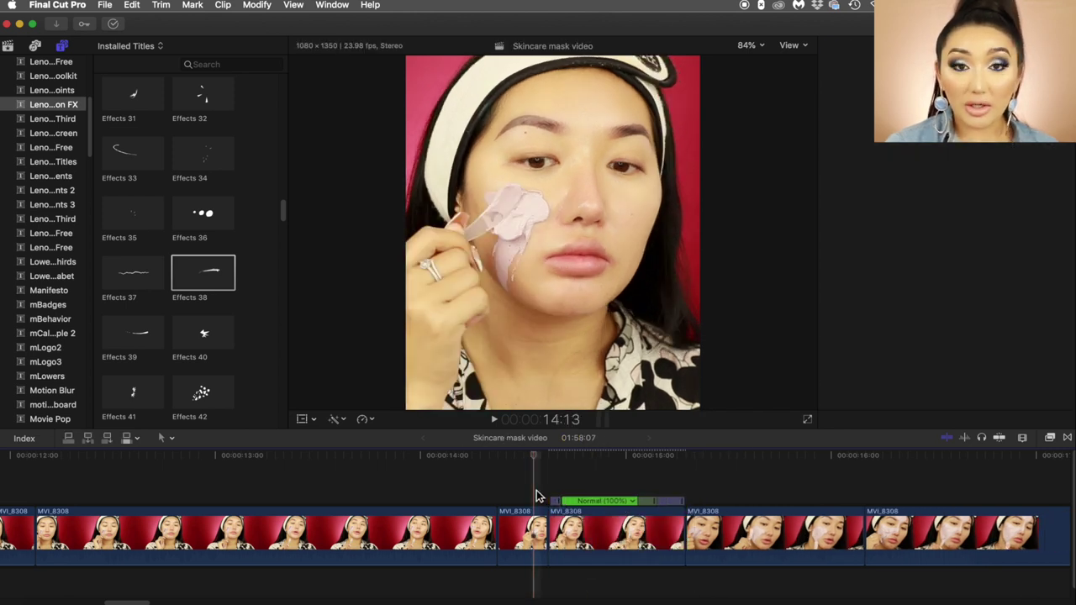
Step: Slow the middle speed segment of the cheek-application clip to 70%, and try cutting off its fast opening segment
{"action": "left_click", "coordinate": [556, 502]}
{"action": "left_click_drag", "start_coordinate": [655, 503], "coordinate": [726, 503]}
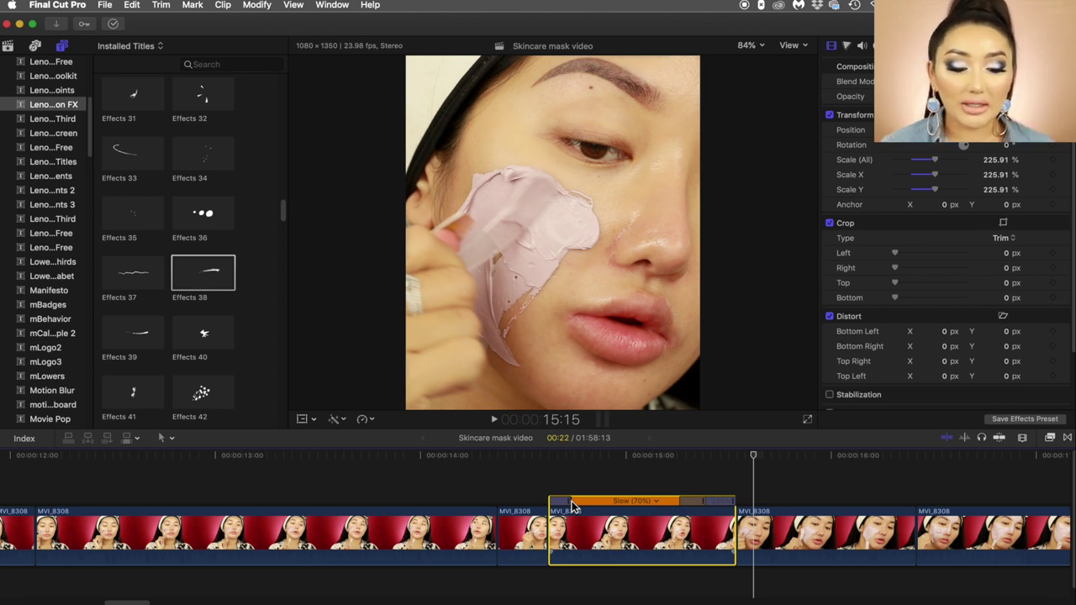
{"action": "key", "text": "super+b"}
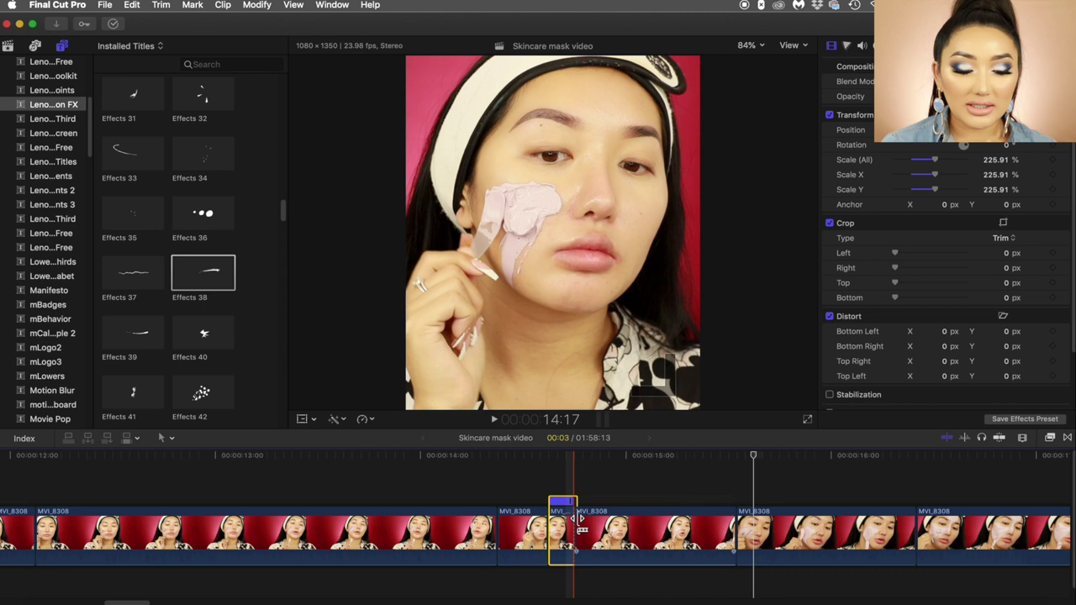
{"action": "left_click_drag", "start_coordinate": [574, 504], "coordinate": [563, 506]}
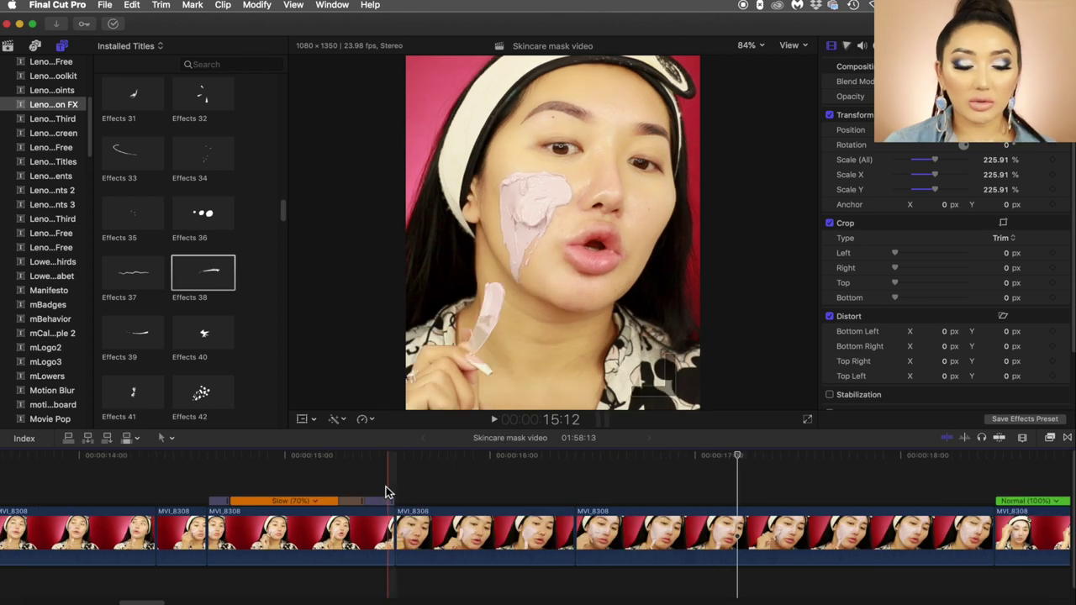
Step: Open the installed transitions and look through the list of transition categories
{"action": "left_click", "coordinate": [1068, 438]}
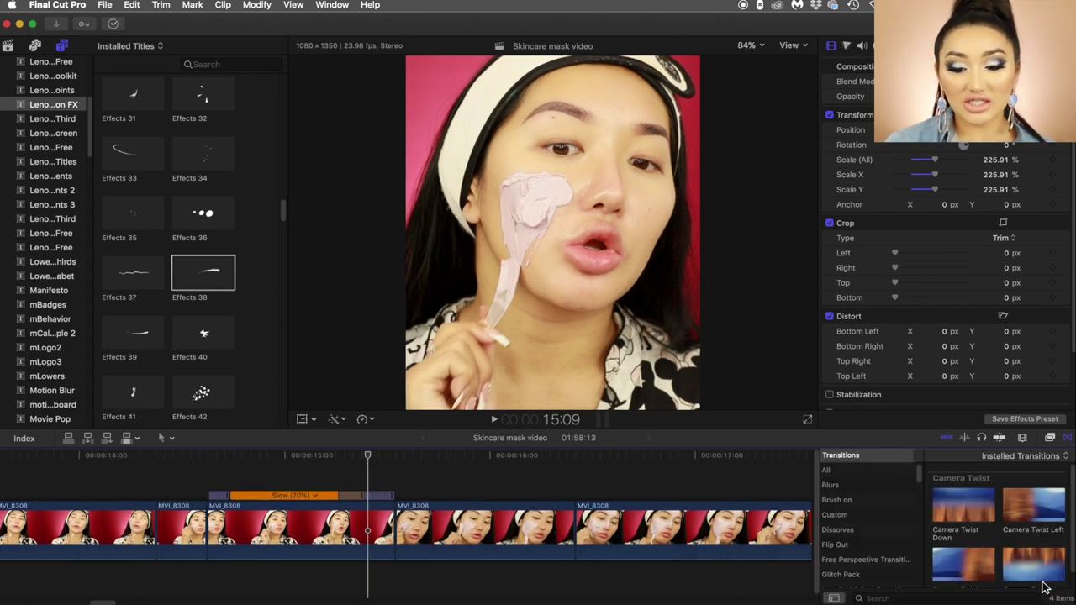
{"action": "scroll", "coordinate": [885, 511], "scroll_direction": "down", "scroll_amount": 10}
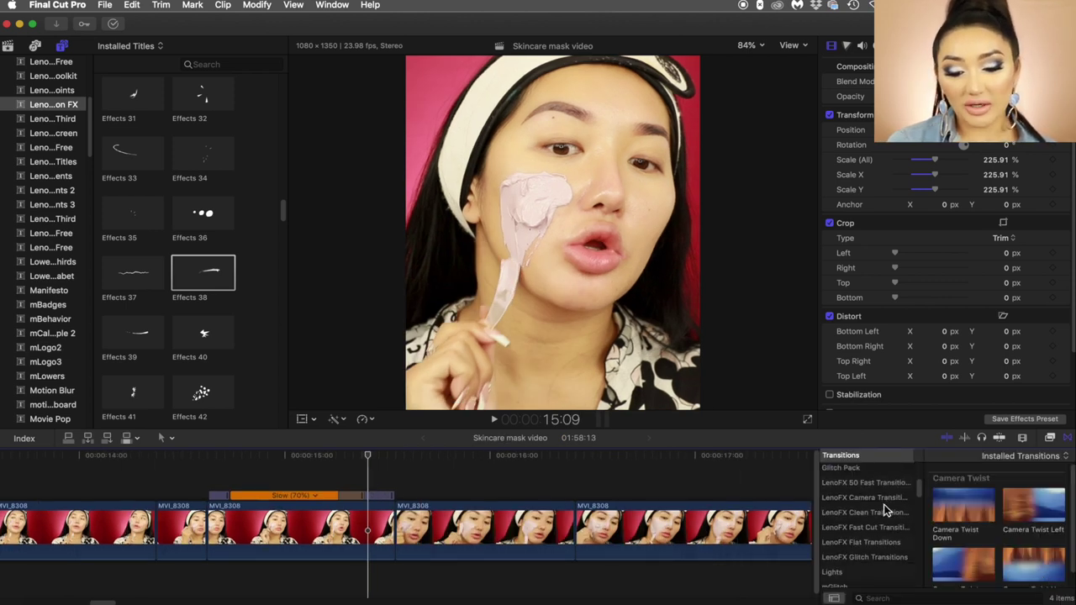
{"action": "scroll", "coordinate": [890, 513], "scroll_direction": "up", "scroll_amount": 5}
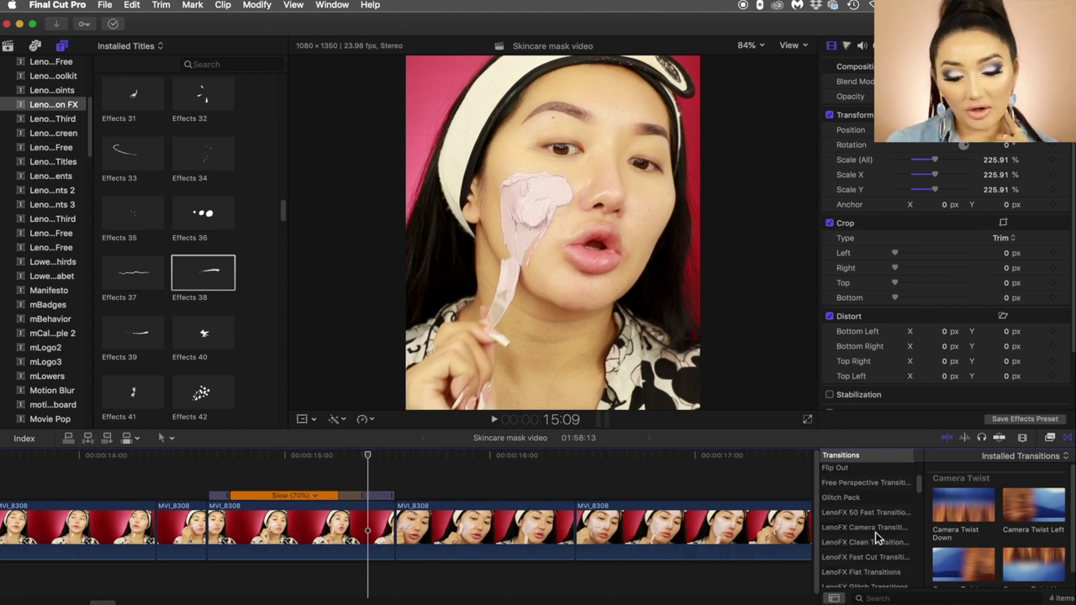
{"action": "scroll", "coordinate": [876, 533], "scroll_direction": "down", "scroll_amount": 1}
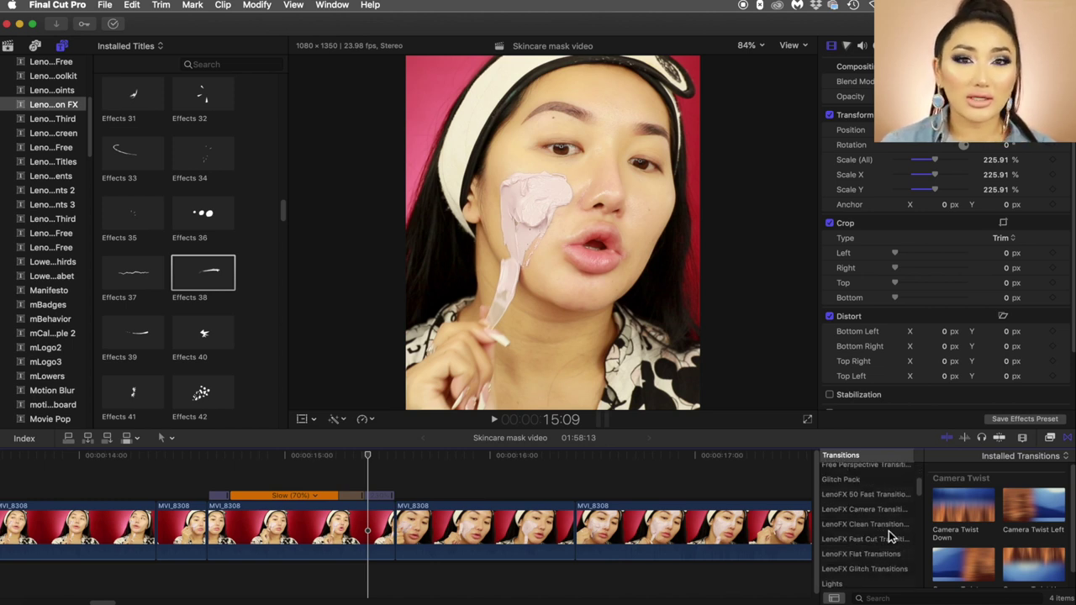
{"action": "scroll", "coordinate": [891, 535], "scroll_direction": "down", "scroll_amount": 1}
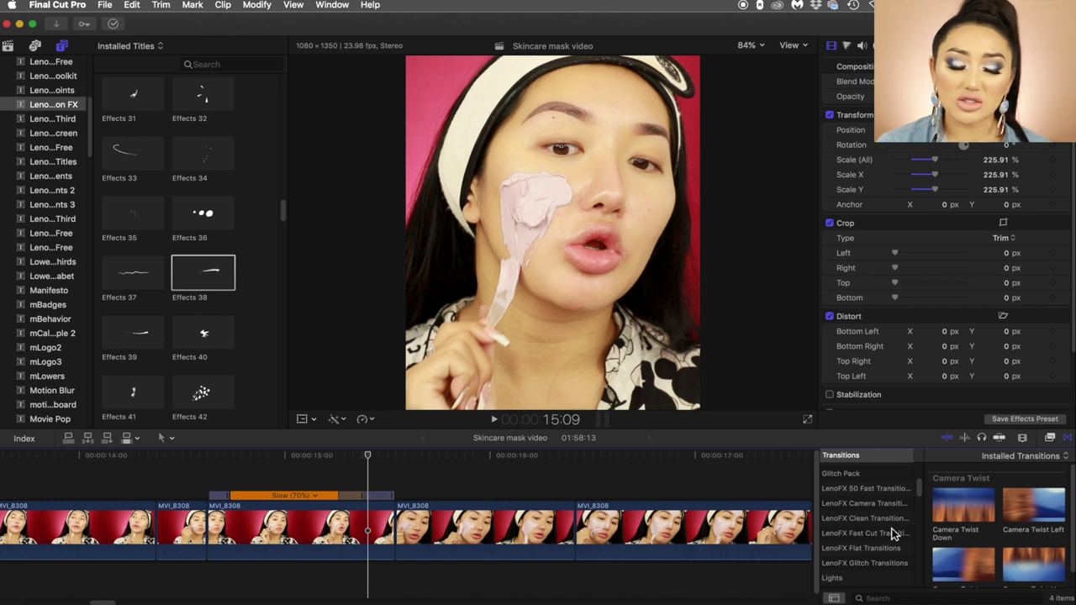
{"action": "scroll", "coordinate": [893, 535], "scroll_direction": "down", "scroll_amount": 10}
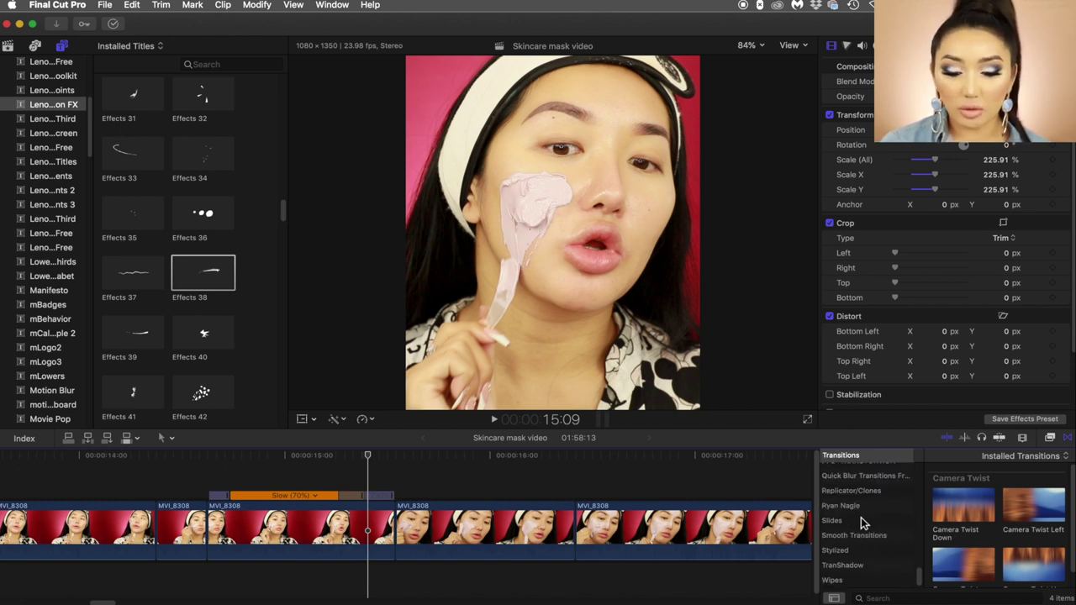
Step: Preview the transitions in the Ryan Nagle category for the cut after the slowed clip near 15:11
{"action": "left_click", "coordinate": [845, 507]}
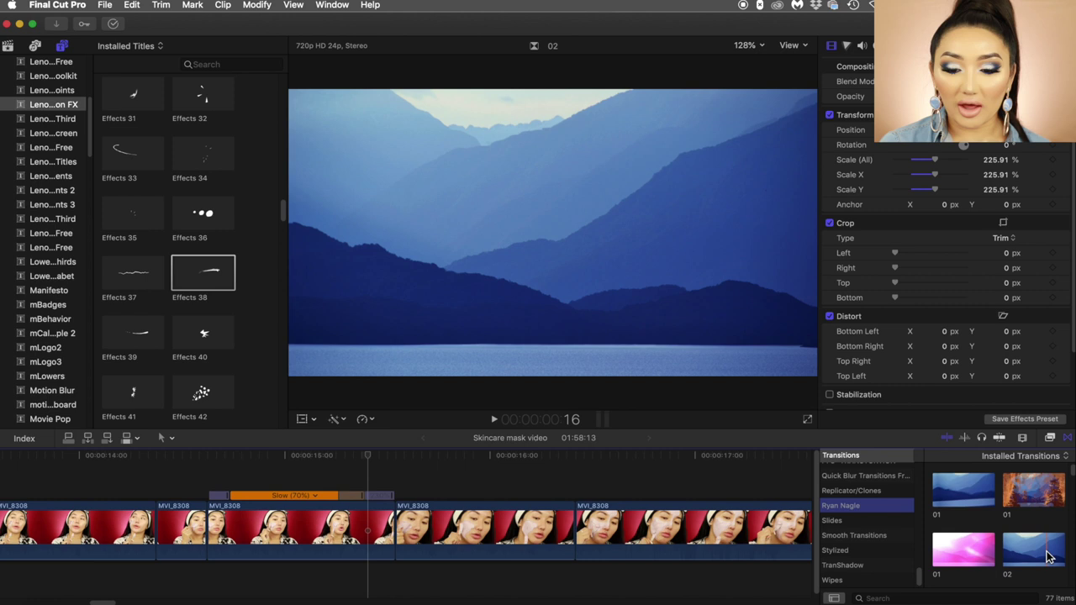
{"action": "scroll", "coordinate": [1035, 547], "scroll_direction": "down", "scroll_amount": 3}
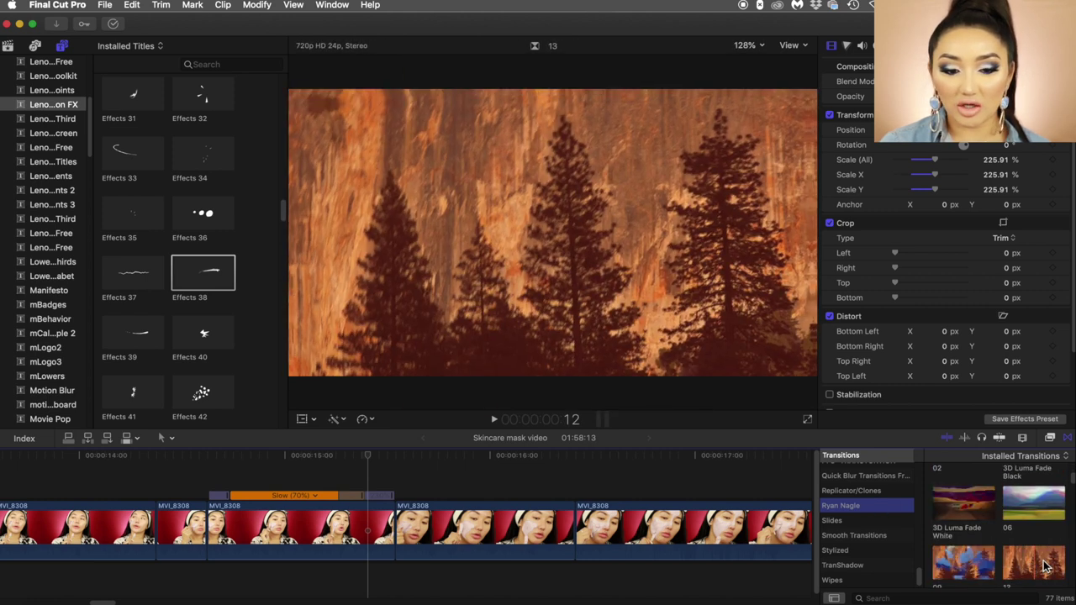
{"action": "scroll", "coordinate": [1066, 564], "scroll_direction": "down", "scroll_amount": 5}
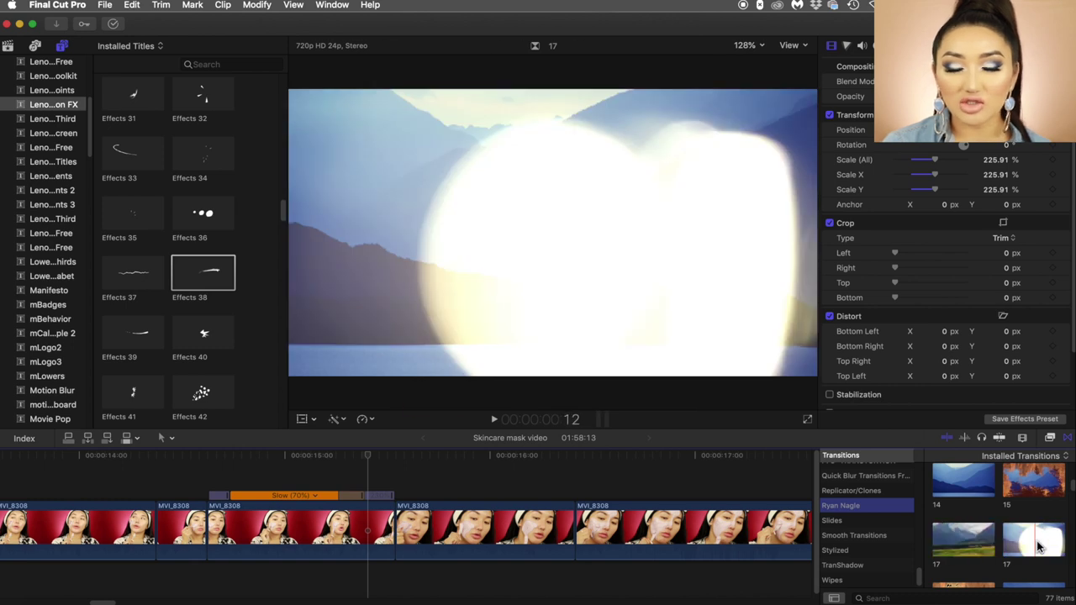
{"action": "scroll", "coordinate": [1051, 547], "scroll_direction": "down", "scroll_amount": 2}
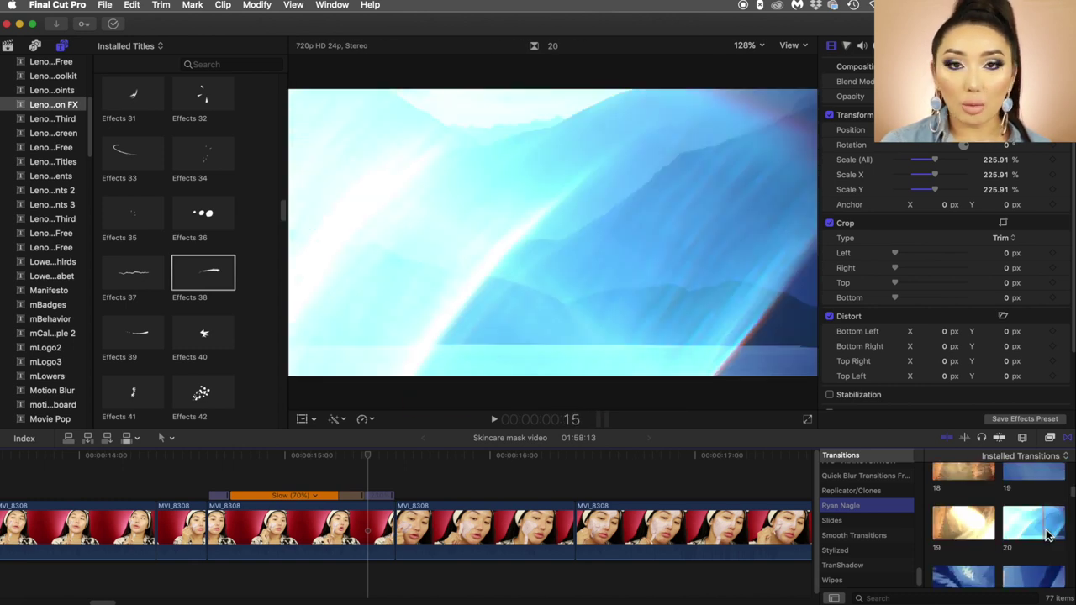
{"action": "scroll", "coordinate": [1058, 536], "scroll_direction": "down", "scroll_amount": 3}
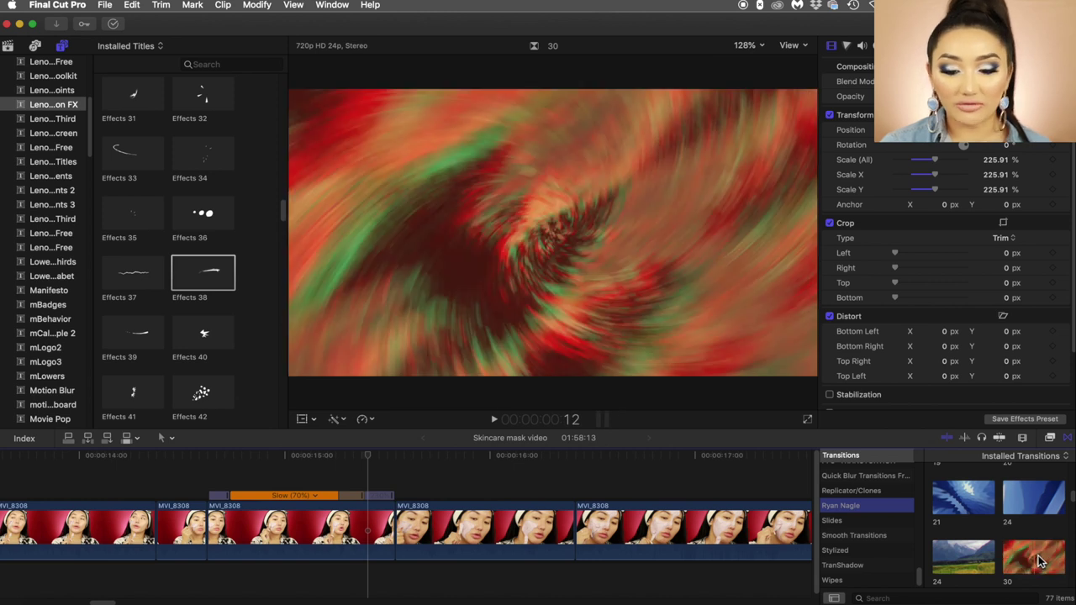
{"action": "scroll", "coordinate": [1022, 548], "scroll_direction": "down", "scroll_amount": 2}
{"action": "left_click", "coordinate": [373, 531]}
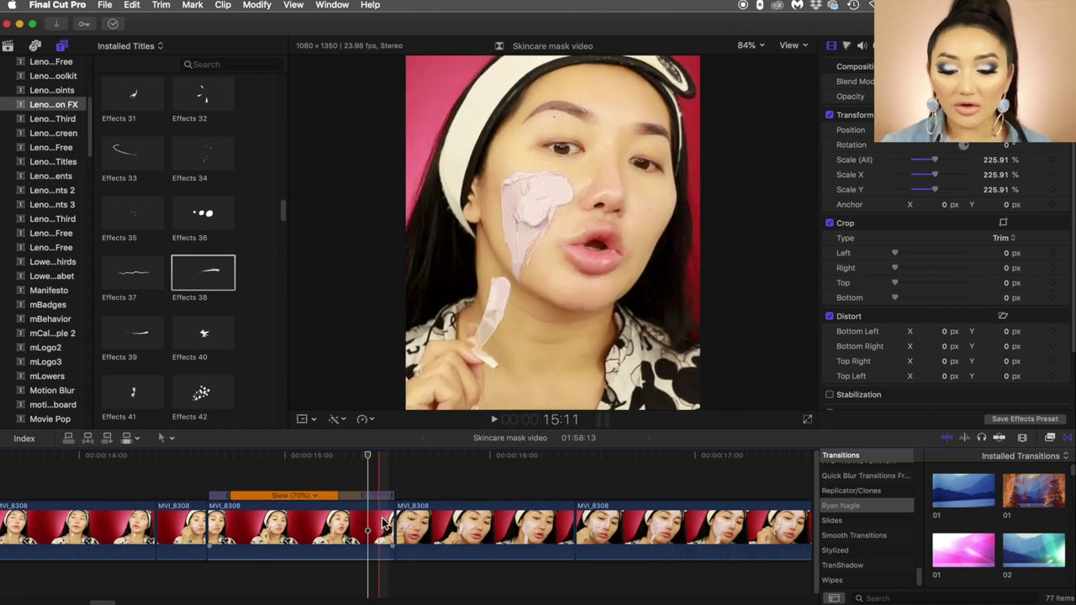
{"action": "scroll", "coordinate": [978, 551], "scroll_direction": "down", "scroll_amount": 3}
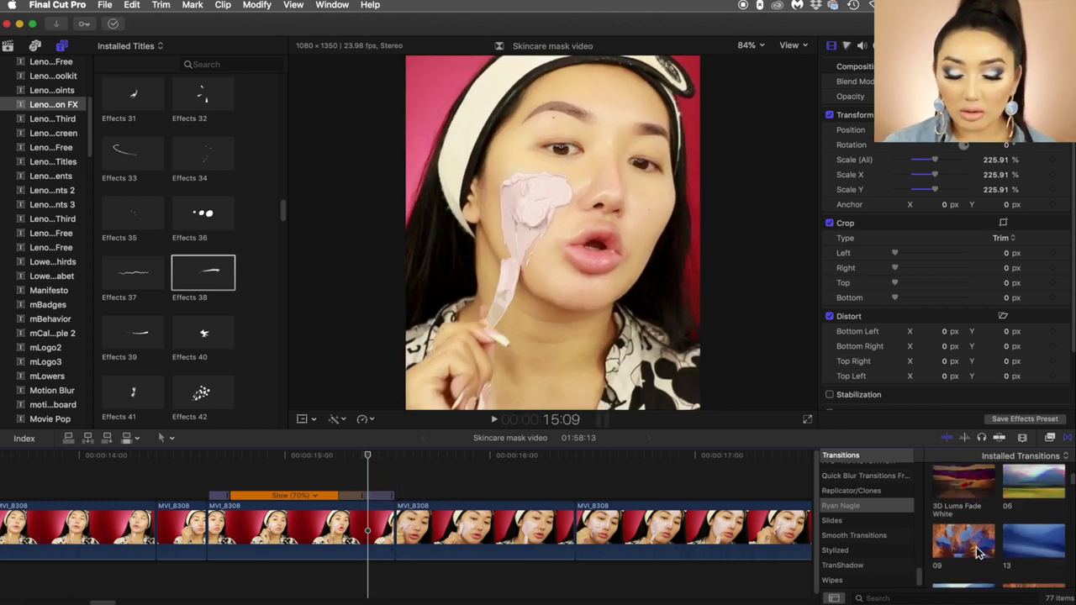
Step: Add the Smooth Zoom In Tool from the Smooth Transitions category at the cut near 15:11 and play back the result
{"action": "left_click", "coordinate": [853, 535]}
{"action": "scroll", "coordinate": [988, 535], "scroll_direction": "up", "scroll_amount": 3}
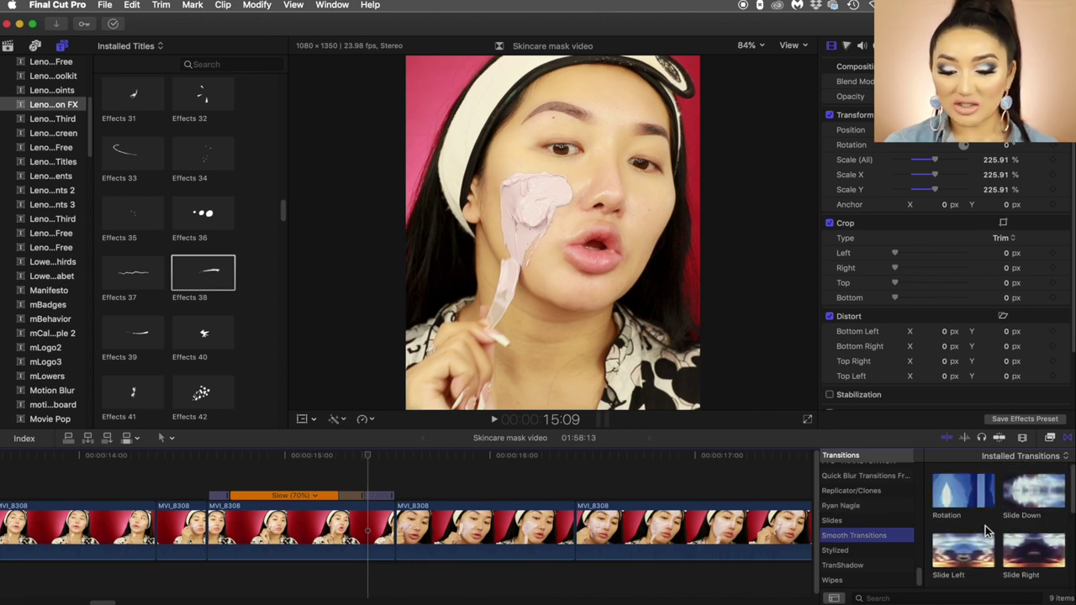
{"action": "scroll", "coordinate": [988, 521], "scroll_direction": "down", "scroll_amount": 5}
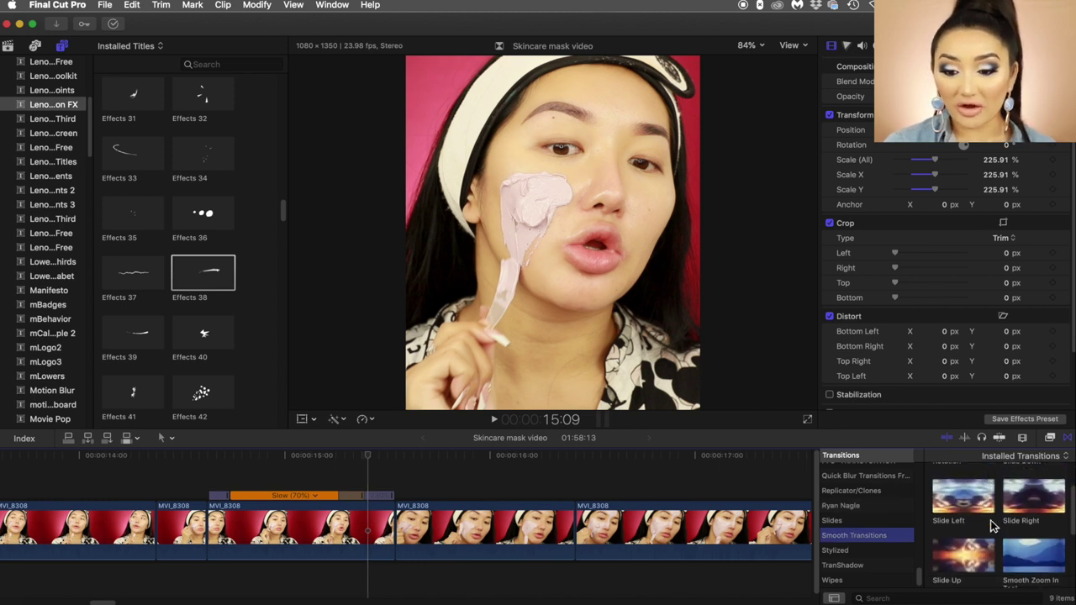
{"action": "scroll", "coordinate": [999, 525], "scroll_direction": "up", "scroll_amount": 1}
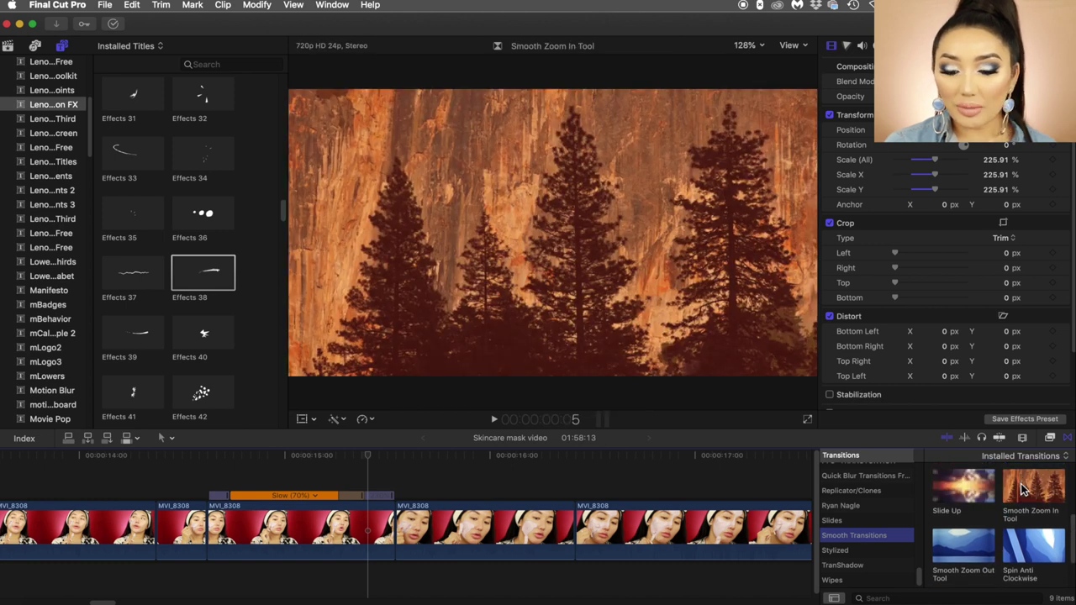
{"action": "left_click_drag", "start_coordinate": [1066, 490], "coordinate": [367, 532]}
{"action": "left_click", "coordinate": [216, 485]}
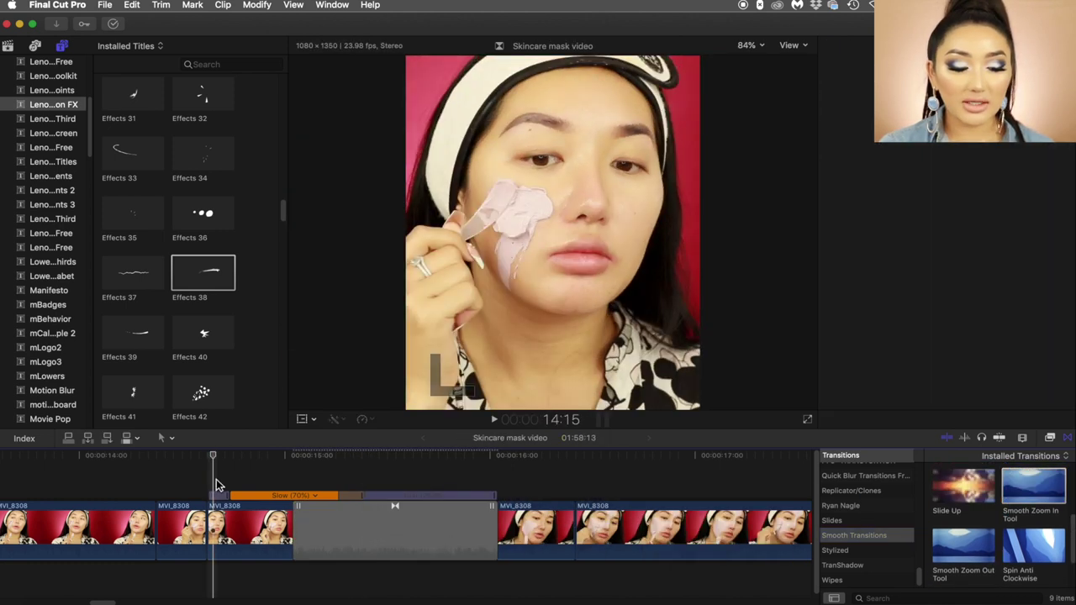
{"action": "key", "text": "space"}
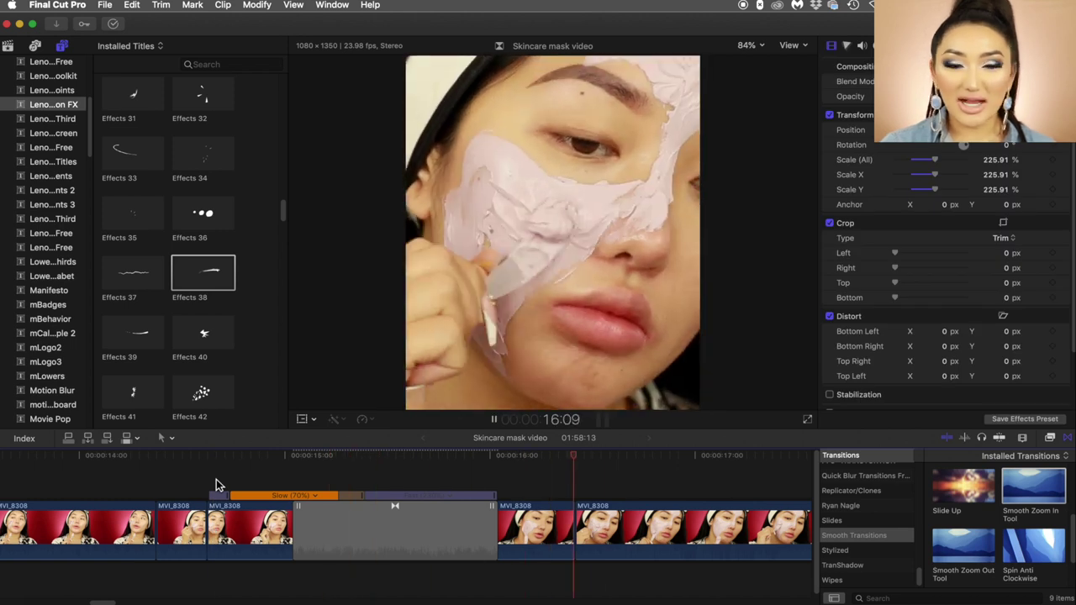
{"action": "key", "text": "space"}
Step: Shorten the Smooth Zoom In Tool transition after the slowed clip and play back the section around it
{"action": "left_click_drag", "start_coordinate": [296, 530], "coordinate": [354, 531]}
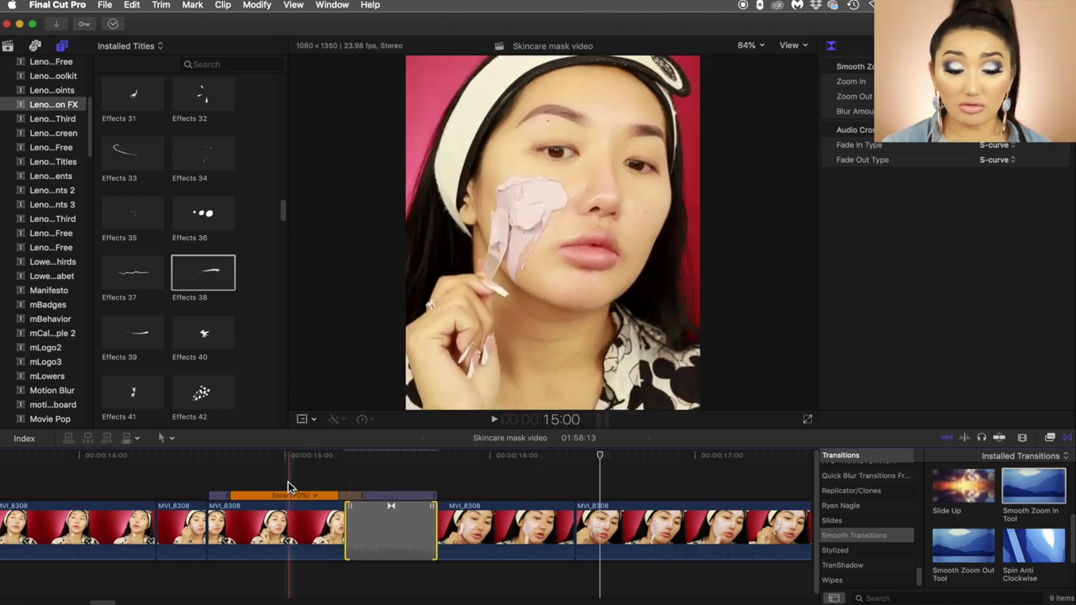
{"action": "left_click", "coordinate": [235, 458]}
{"action": "key", "text": "space"}
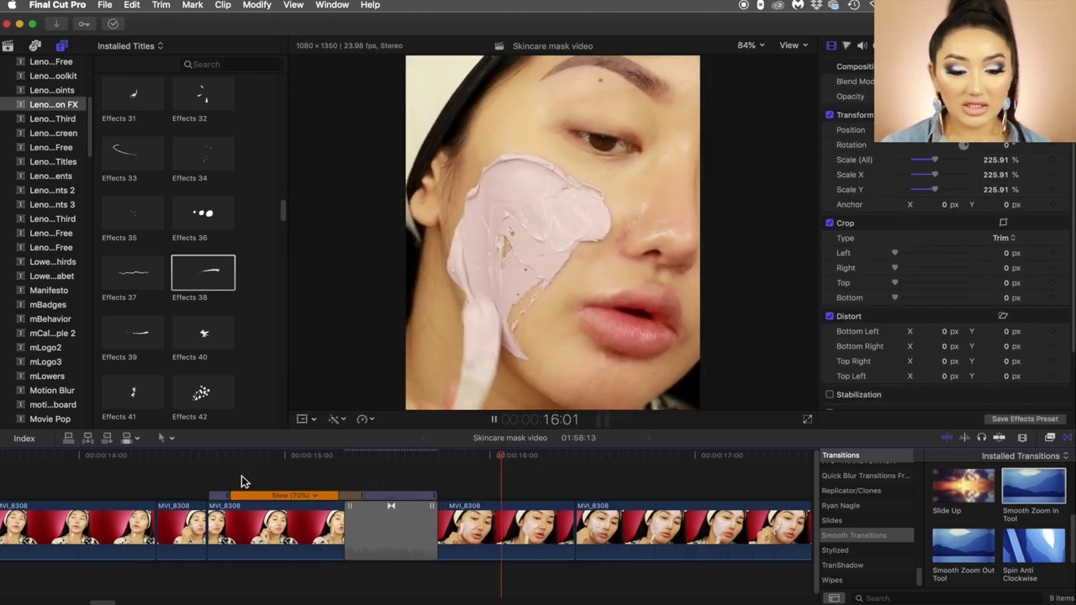
{"action": "key", "text": "super+z"}
{"action": "left_click", "coordinate": [127, 480]}
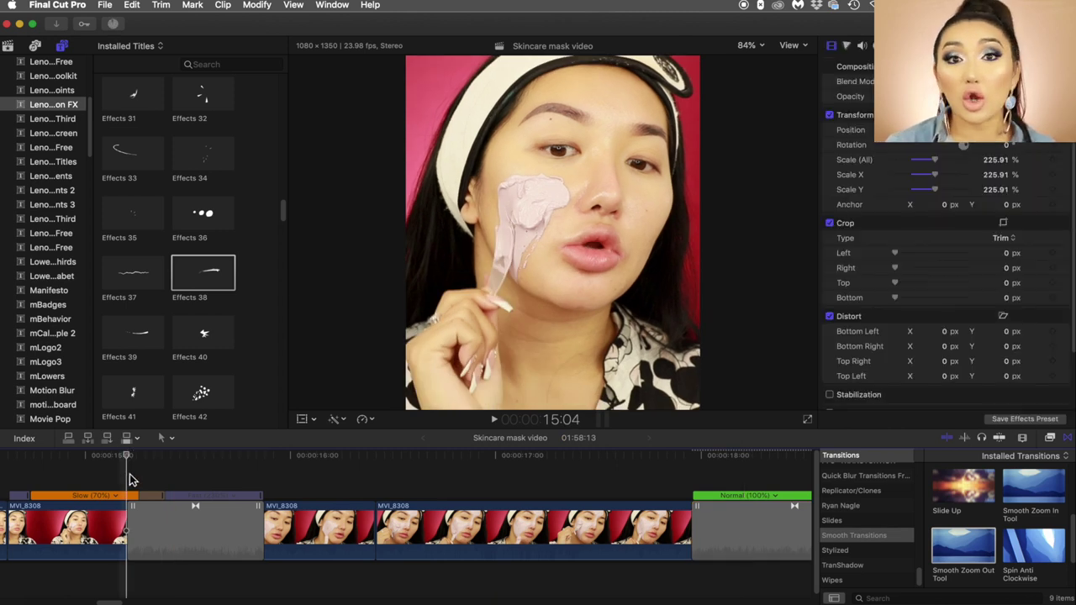
{"action": "key", "text": "l"}
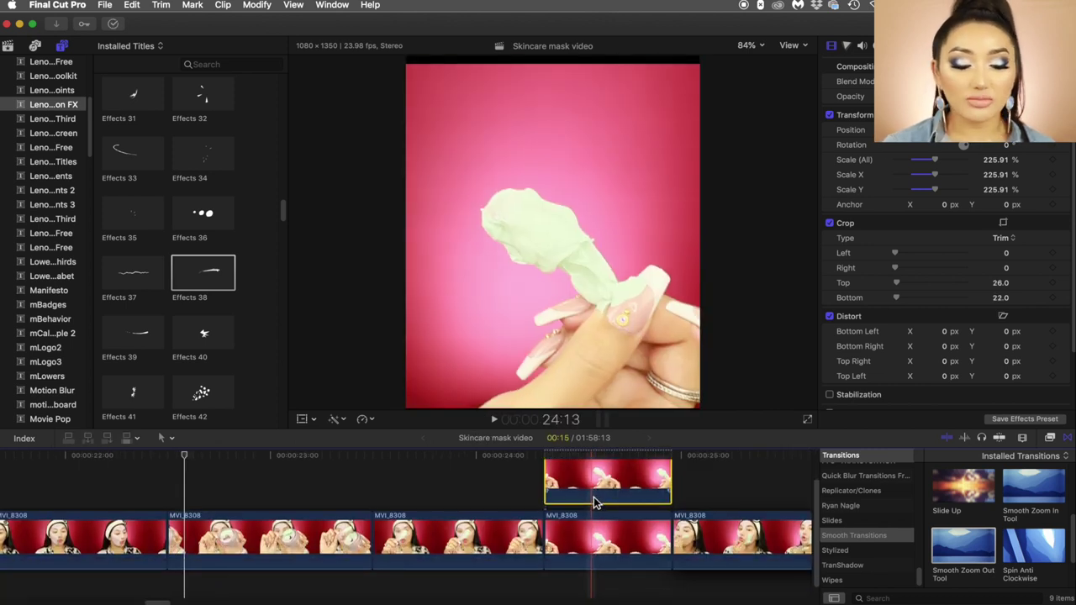
Step: Scale the connected copy of the spatula clip at 24:14 to 132% and try a 328 px crop at its upper edge
{"action": "left_click_drag", "start_coordinate": [594, 502], "coordinate": [609, 536]}
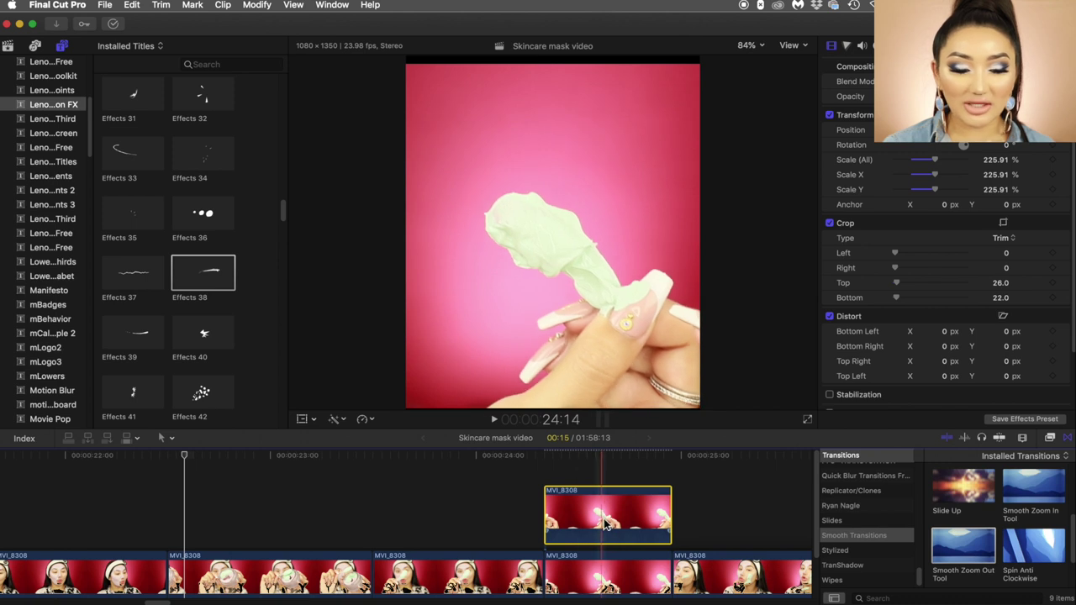
{"action": "left_click_drag", "start_coordinate": [936, 165], "coordinate": [919, 172]}
{"action": "left_click", "coordinate": [300, 420]}
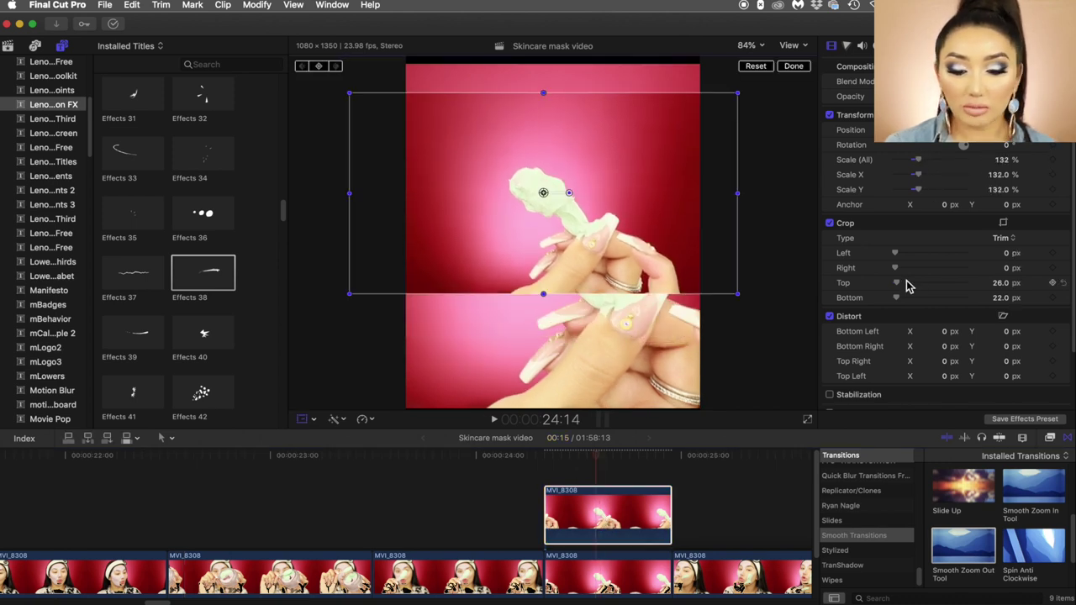
{"action": "left_click_drag", "start_coordinate": [898, 288], "coordinate": [902, 272]}
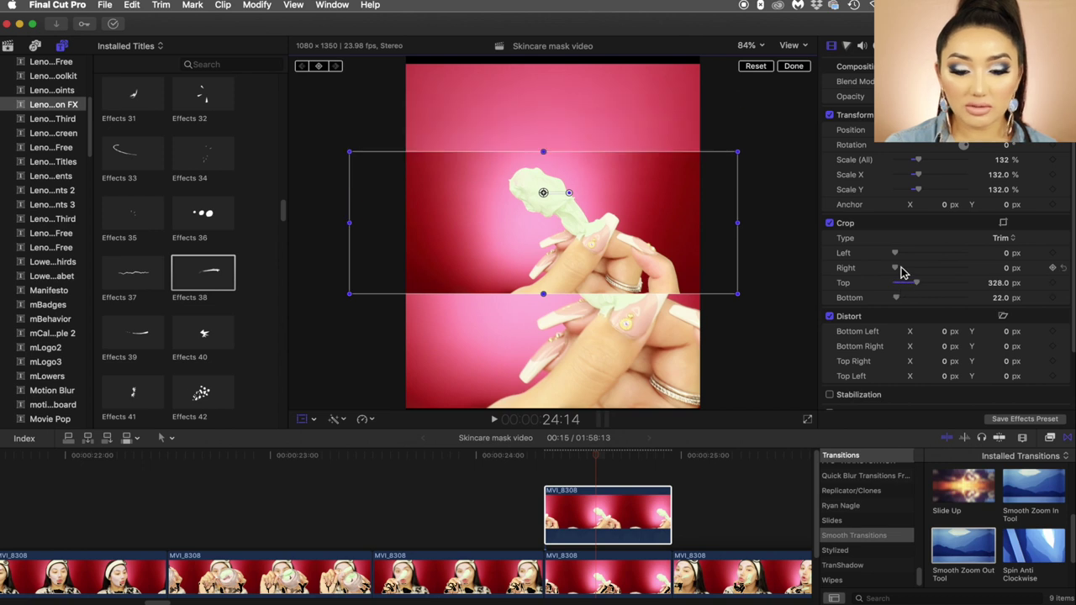
Step: Scale the main spatula clip to 258% in the upper part of the frame and place a copy of it in the lower part
{"action": "left_click_drag", "start_coordinate": [918, 160], "coordinate": [930, 164]}
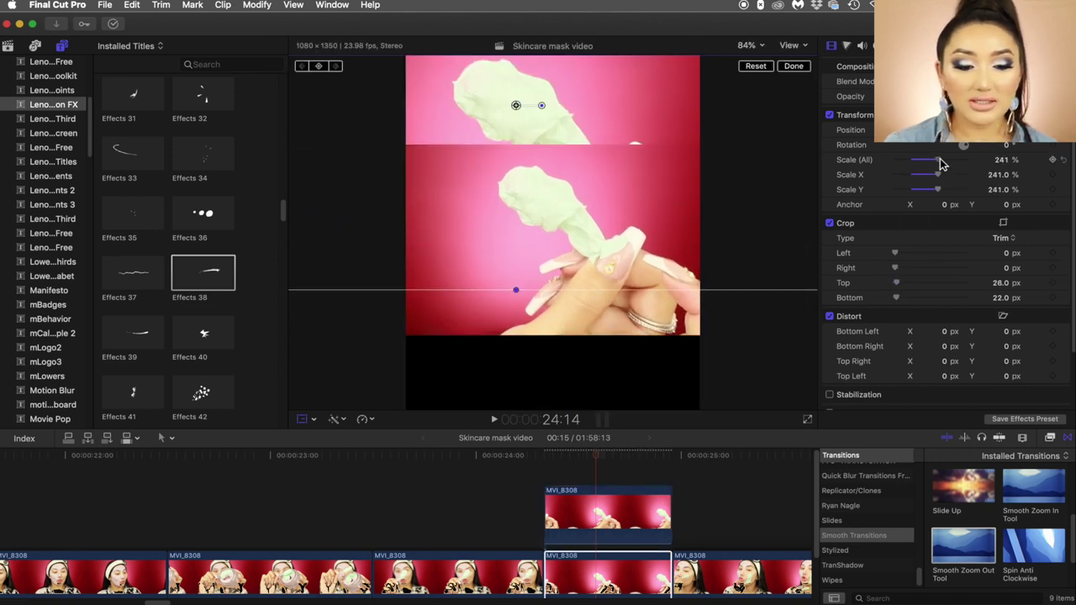
{"action": "left_click_drag", "start_coordinate": [936, 163], "coordinate": [943, 162]}
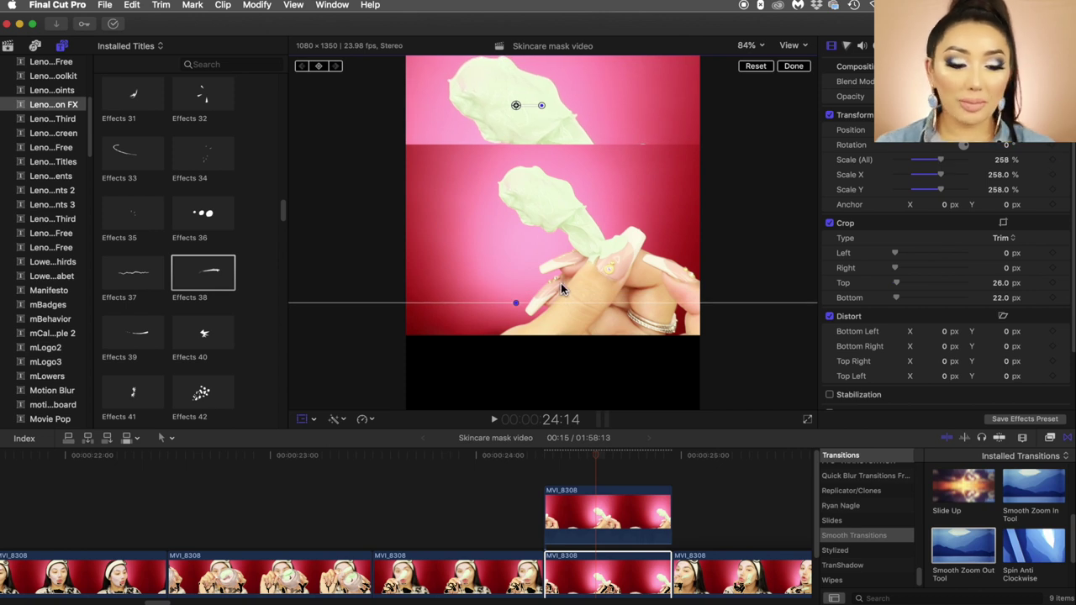
{"action": "left_click_drag", "start_coordinate": [607, 585], "coordinate": [574, 473]}
{"action": "left_click_drag", "start_coordinate": [513, 305], "coordinate": [529, 373]}
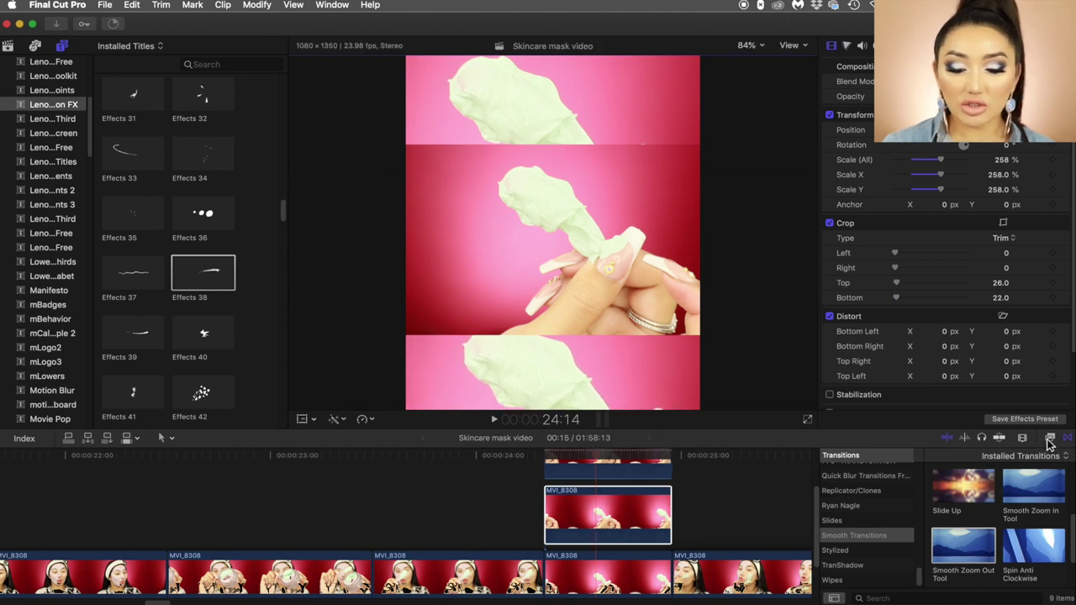
Step: Find the Bad TV effect and apply it to the enlarged spatula clips above and below the middle image
{"action": "left_click", "coordinate": [1051, 438]}
{"action": "scroll", "coordinate": [888, 519], "scroll_direction": "up", "scroll_amount": 5}
{"action": "left_click", "coordinate": [879, 599]}
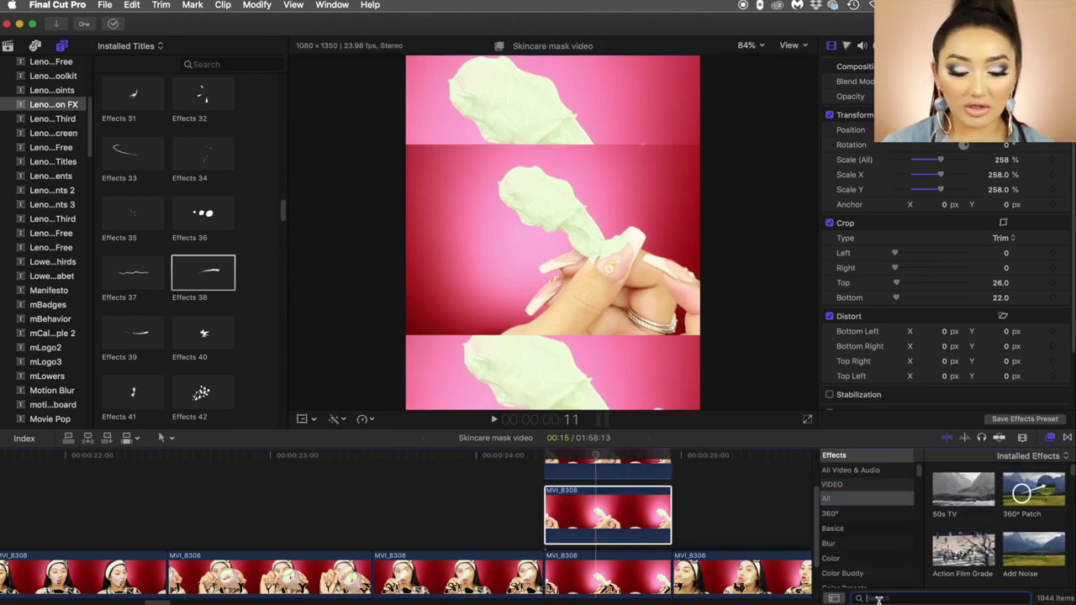
{"action": "type", "text": "bad"}
{"action": "left_click_drag", "start_coordinate": [963, 480], "coordinate": [623, 503]}
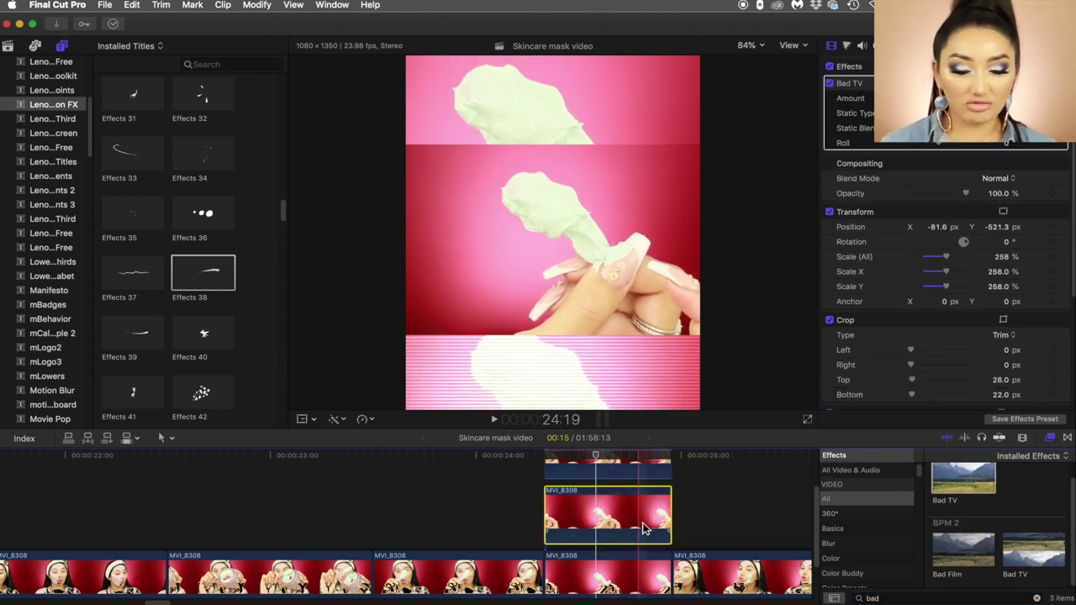
{"action": "left_click_drag", "start_coordinate": [959, 481], "coordinate": [607, 515]}
Step: Play back the three-part spatula shot around 24:08 to check the Bad TV effect
{"action": "key", "text": "space"}
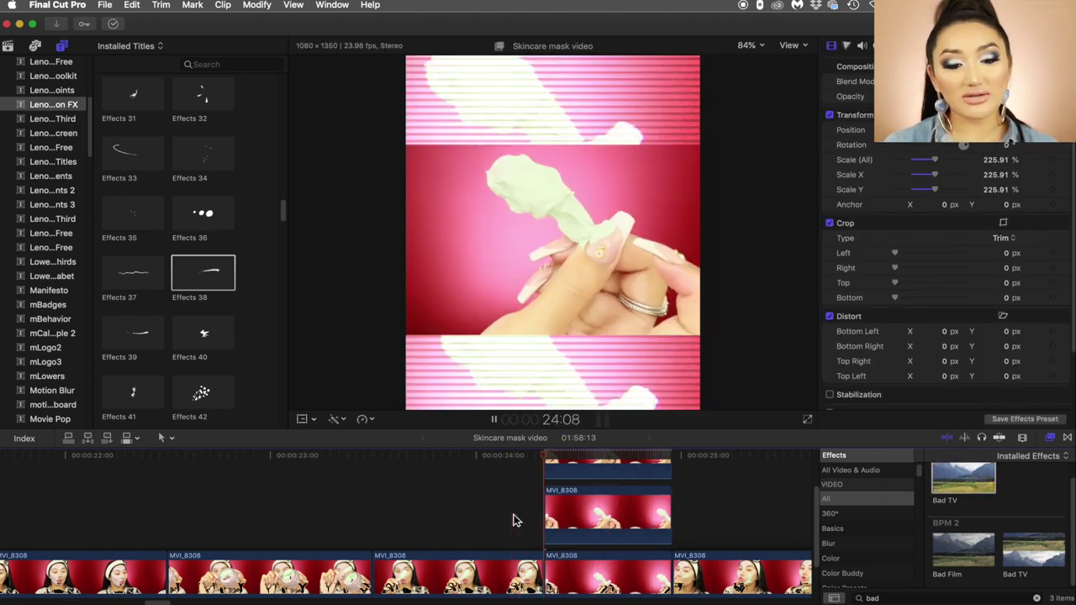
{"action": "key", "text": "space"}
{"action": "key", "text": "space"}
{"action": "scroll", "coordinate": [117, 515], "scroll_direction": "left", "scroll_amount": 3}
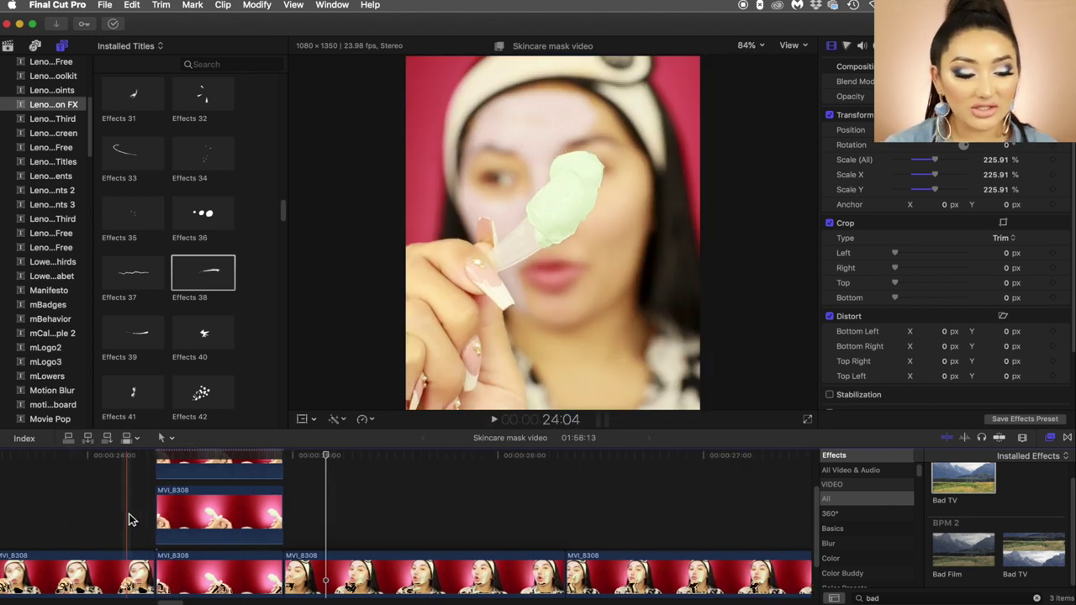
{"action": "key", "text": "space"}
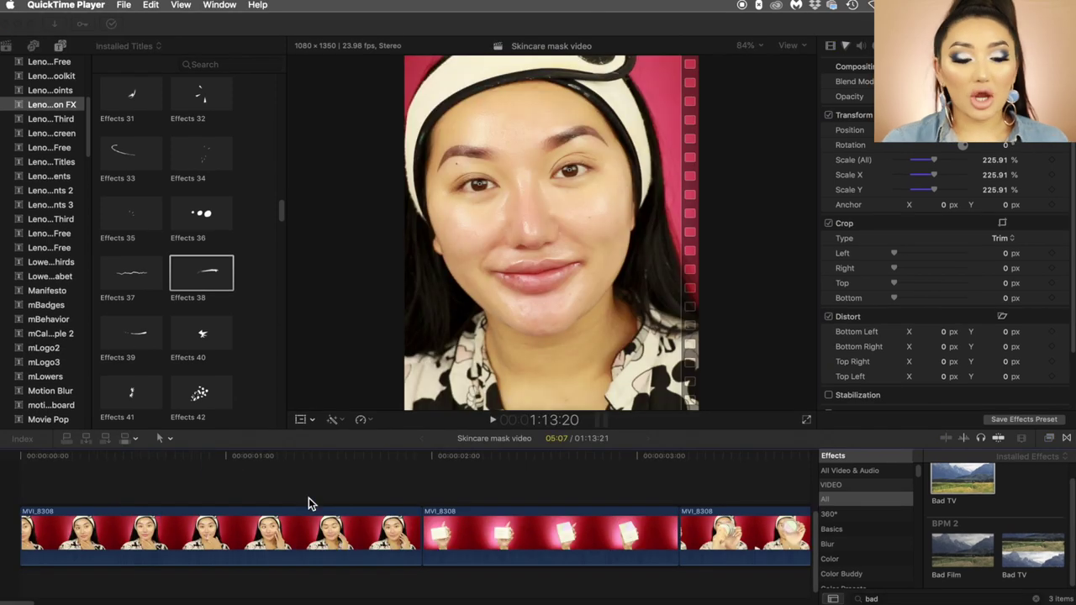
Step: Select all the clips in the finished Skincare mask video timeline for copying
{"action": "left_click", "coordinate": [598, 454]}
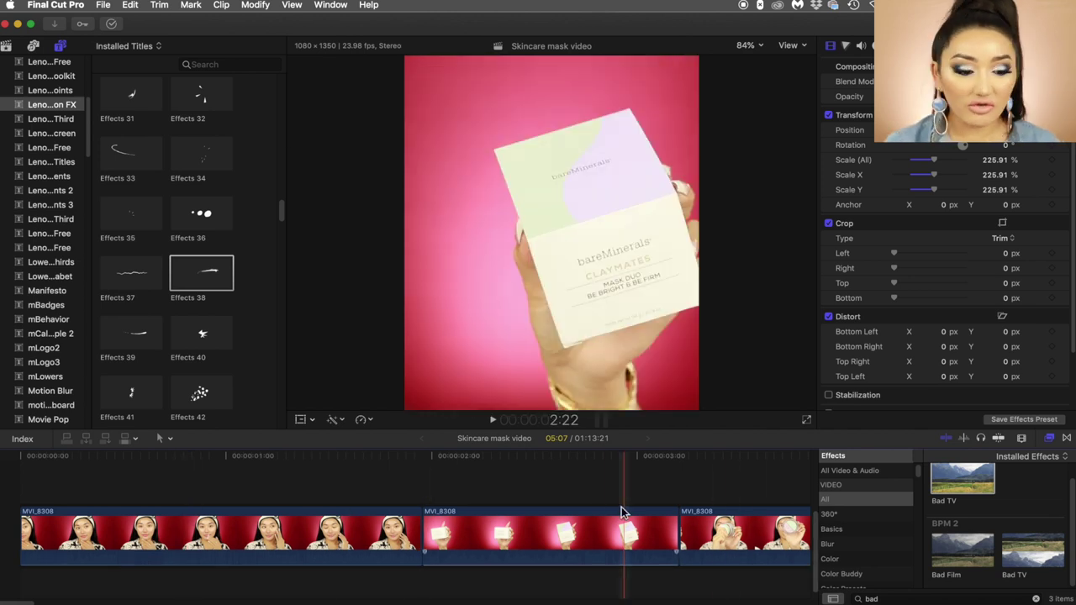
{"action": "left_click", "coordinate": [111, 488]}
{"action": "key", "text": "super+a"}
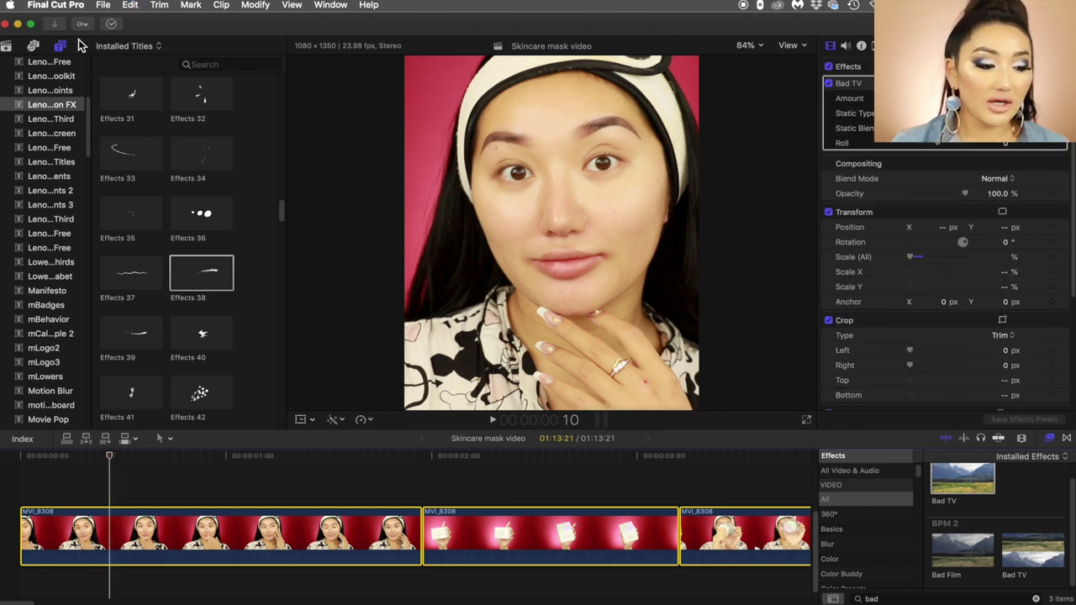
Step: Start a new project in the 3-07-2019 event and name it skincare igtv mask
{"action": "left_click", "coordinate": [5, 45]}
{"action": "left_click", "coordinate": [100, 7]}
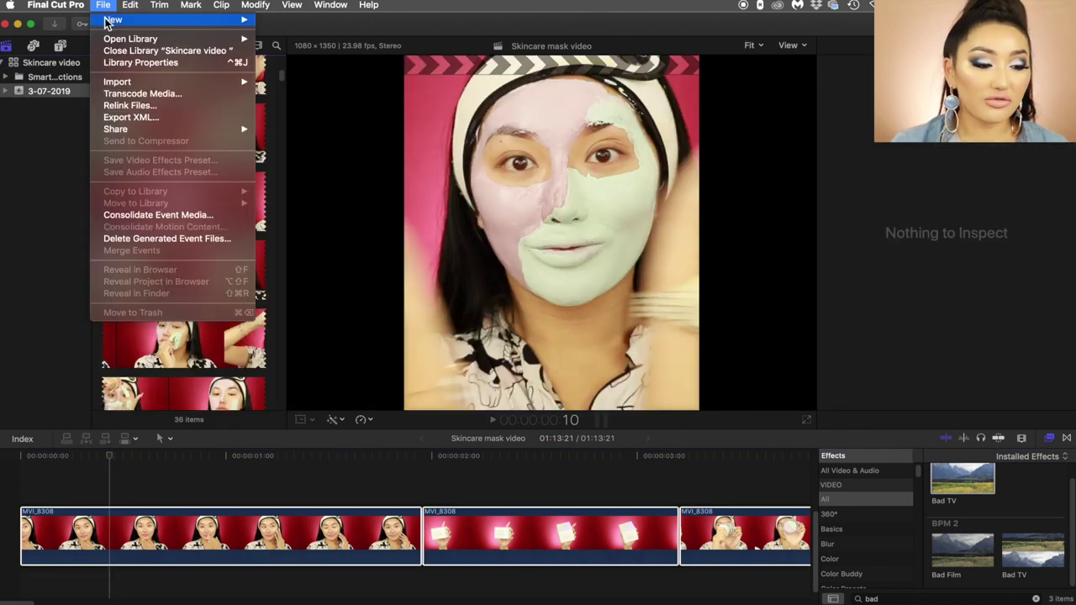
{"action": "mouse_move", "coordinate": [107, 20]}
{"action": "left_click", "coordinate": [307, 26]}
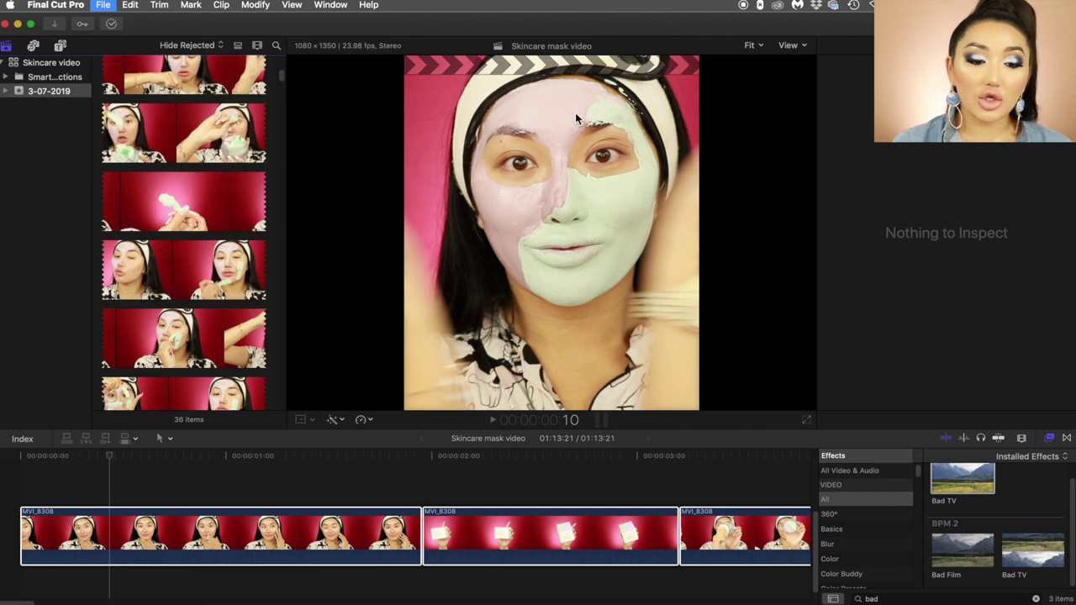
{"action": "key", "text": "BackSpace"}
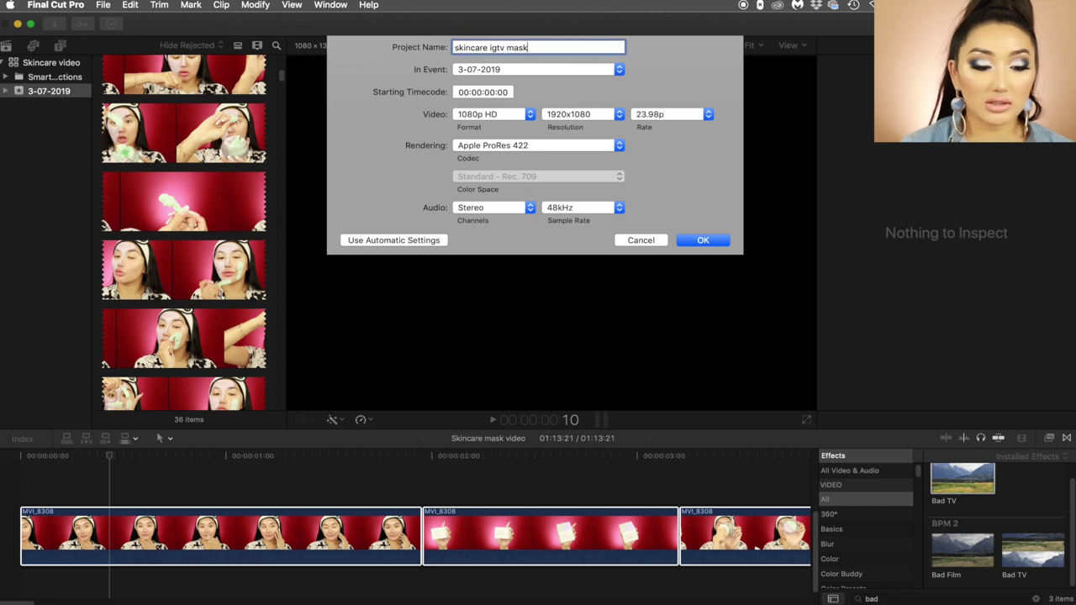
Step: Set the new project's video format to Custom with a 1080 x 1920 resolution and create the project
{"action": "left_click", "coordinate": [494, 114]}
{"action": "left_click", "coordinate": [493, 223]}
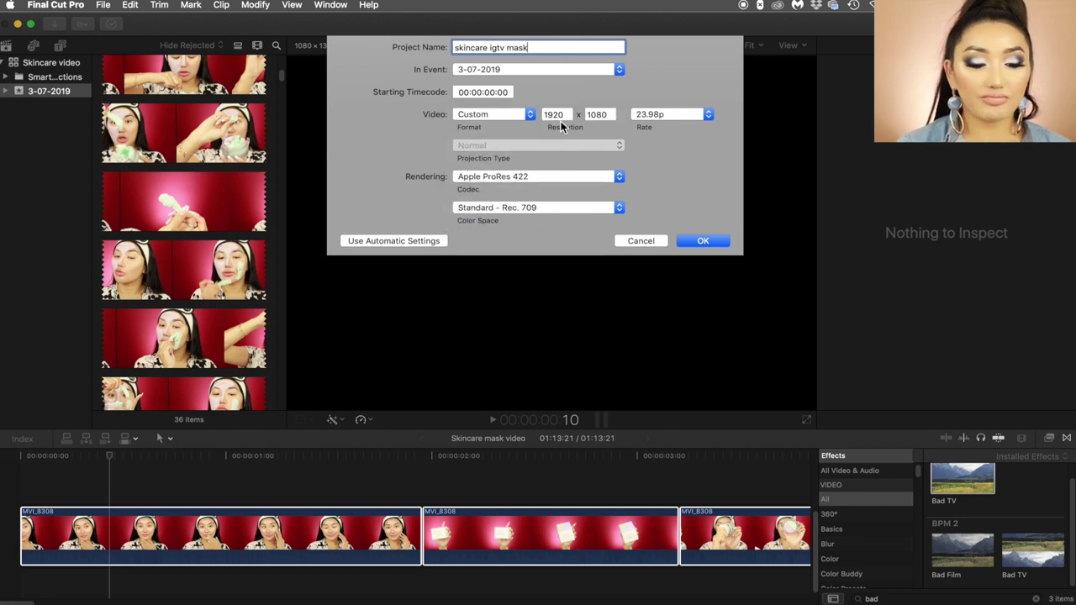
{"action": "type", "text": "1080"}
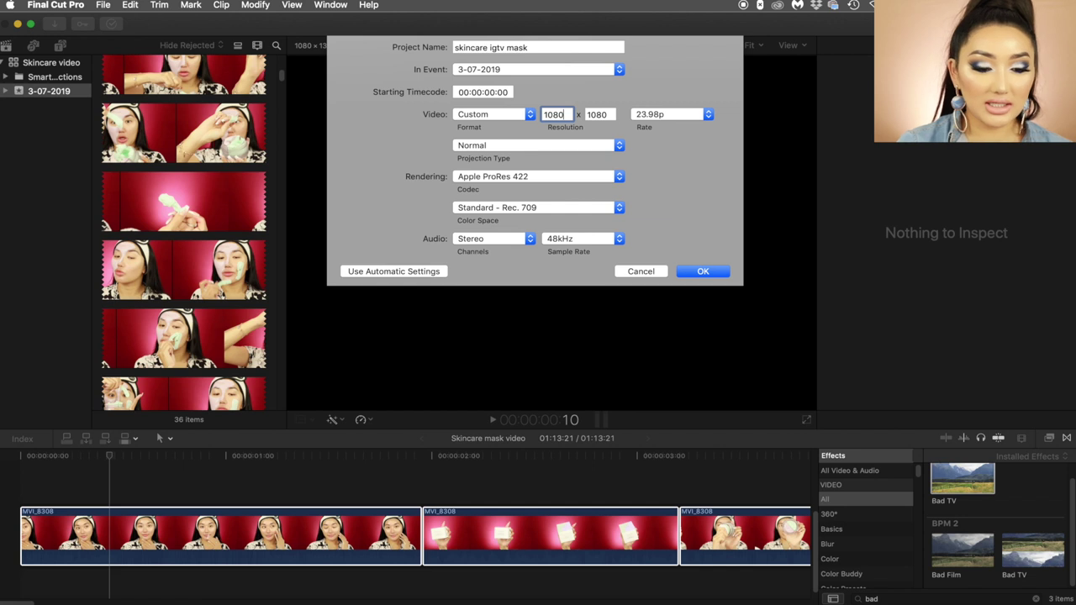
{"action": "key", "text": "Tab"}
{"action": "type", "text": "19"}
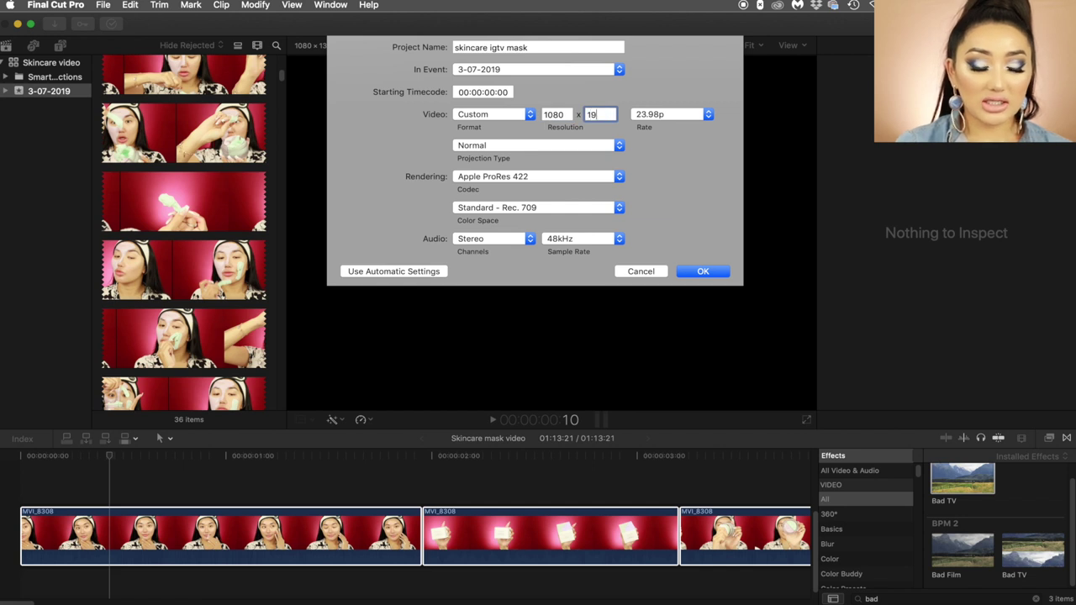
{"action": "key", "text": "Return"}
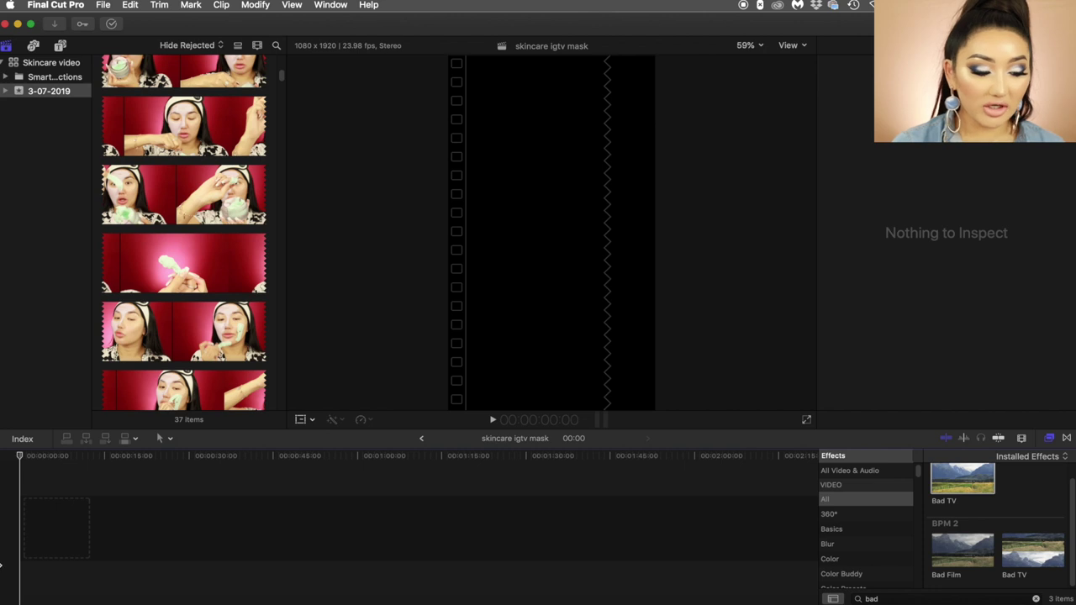
Step: Paste the copied clips into the empty skincare igtv mask timeline and select them all
{"action": "left_click_drag", "start_coordinate": [23, 520], "coordinate": [25, 517]}
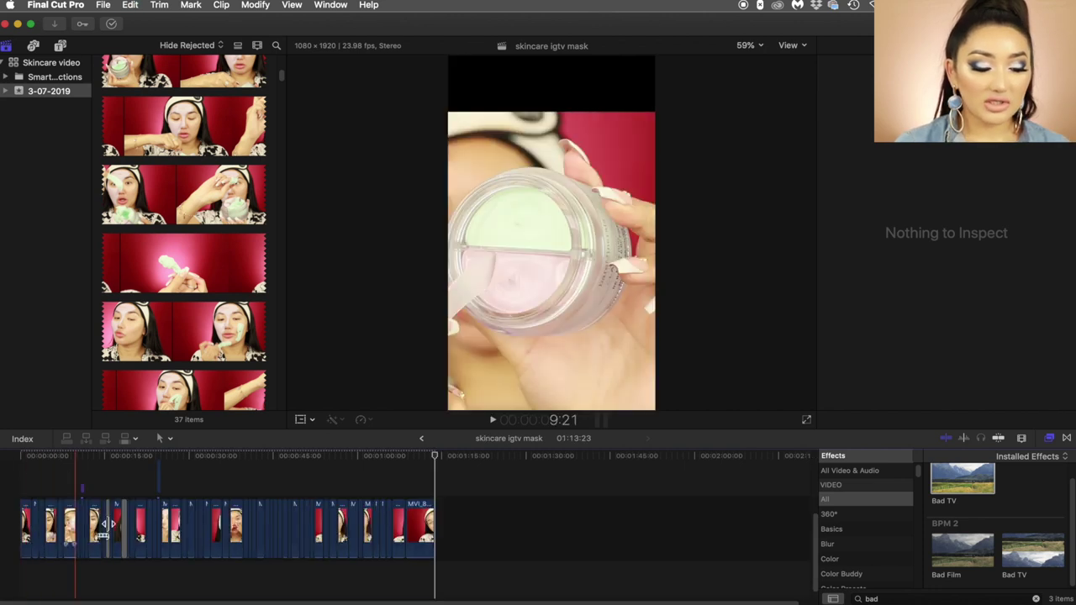
{"action": "key", "text": "super+a"}
{"action": "key", "text": "Delete"}
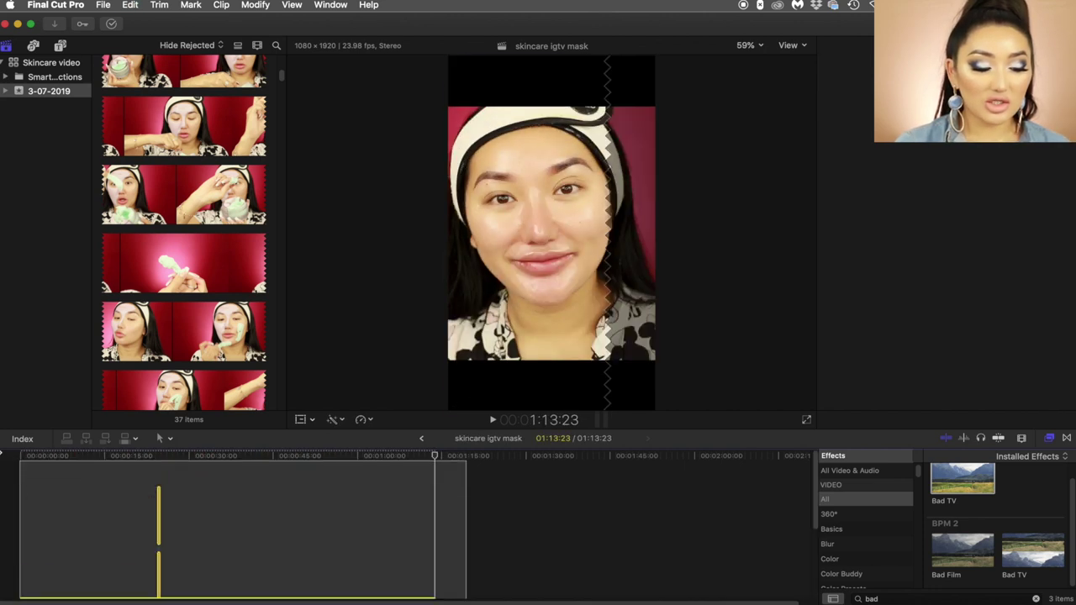
{"action": "key", "text": "super+z"}
Step: Combine the selected clips into a compound clip named skincare igtv mask Clip, and open it to view its individual clips
{"action": "right_click", "coordinate": [238, 512]}
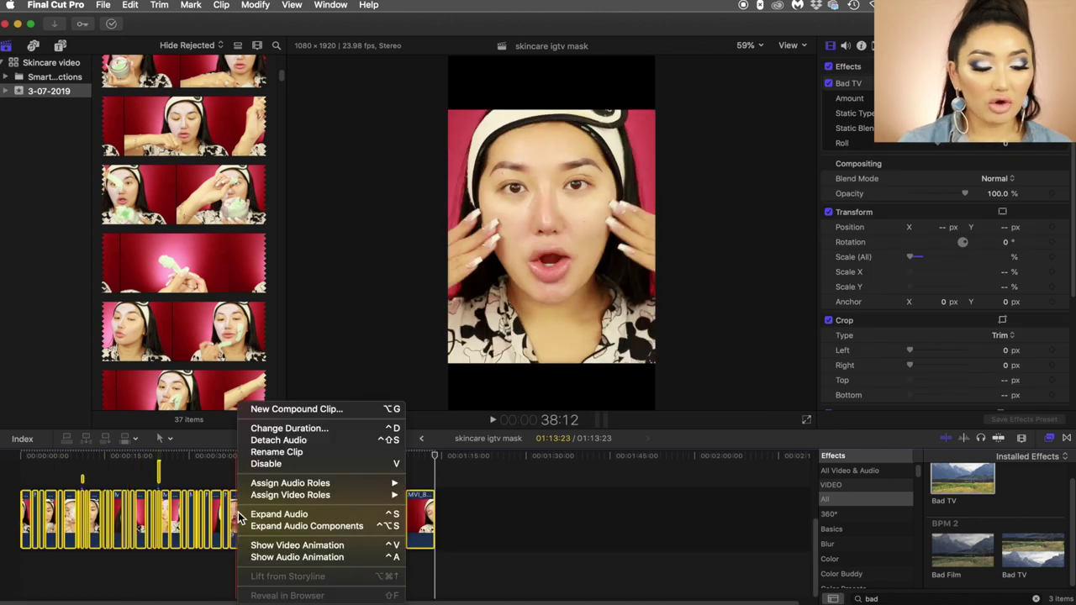
{"action": "left_click", "coordinate": [299, 409]}
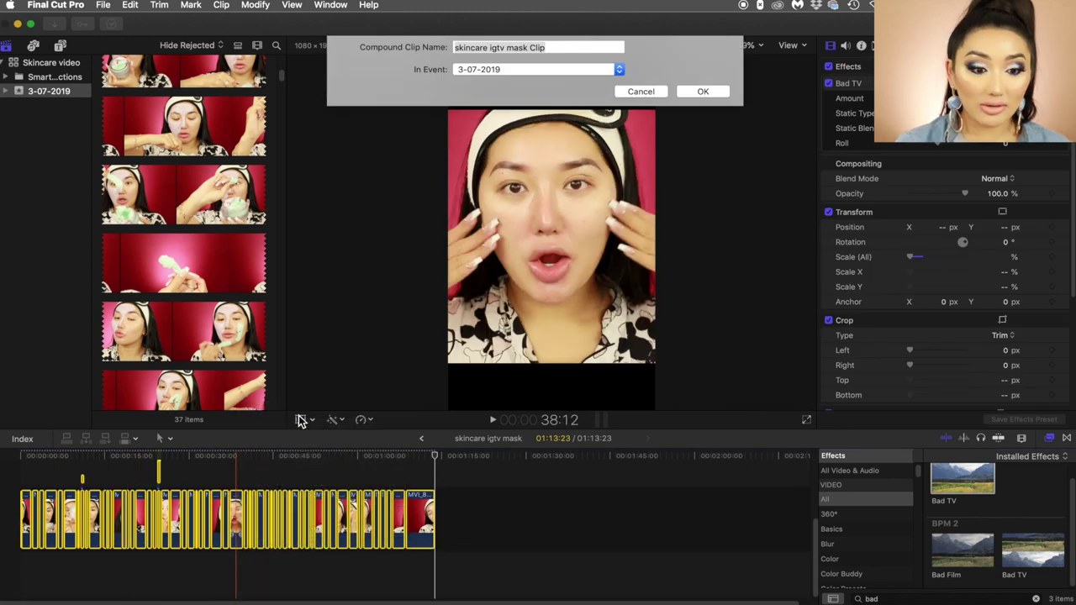
{"action": "key", "text": "Return"}
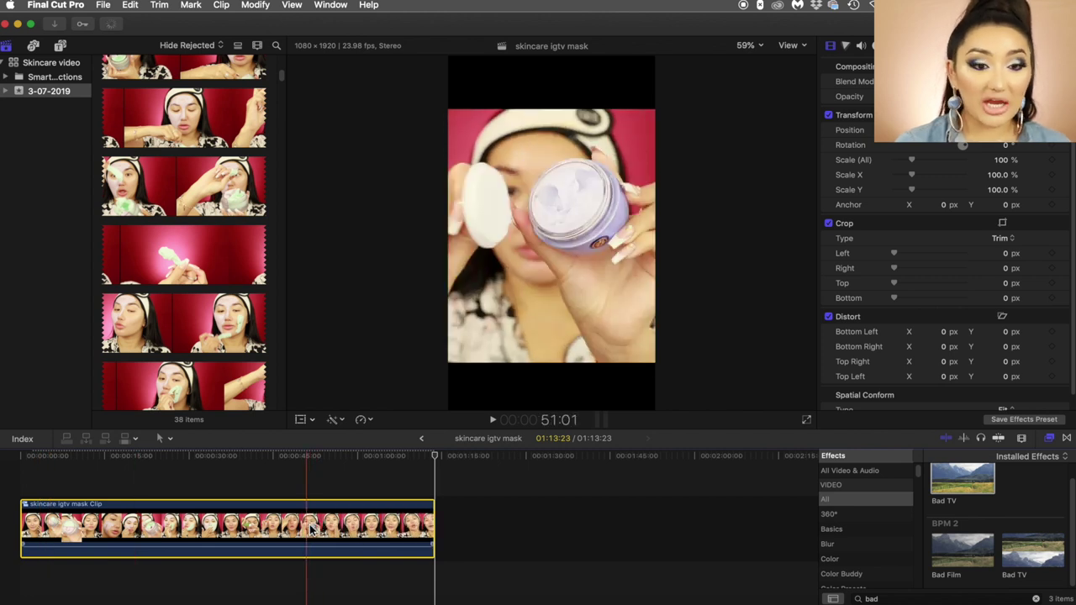
{"action": "double_click", "coordinate": [250, 523]}
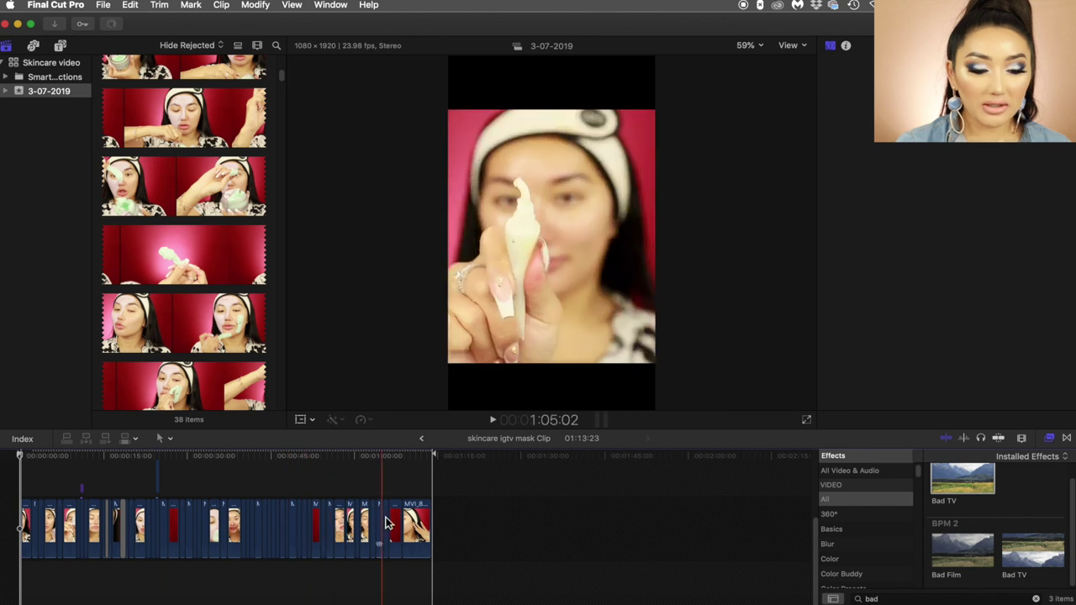
Step: Return to the skincare igtv mask project and place a duplicate of the compound clip directly above the original
{"action": "left_click", "coordinate": [421, 439]}
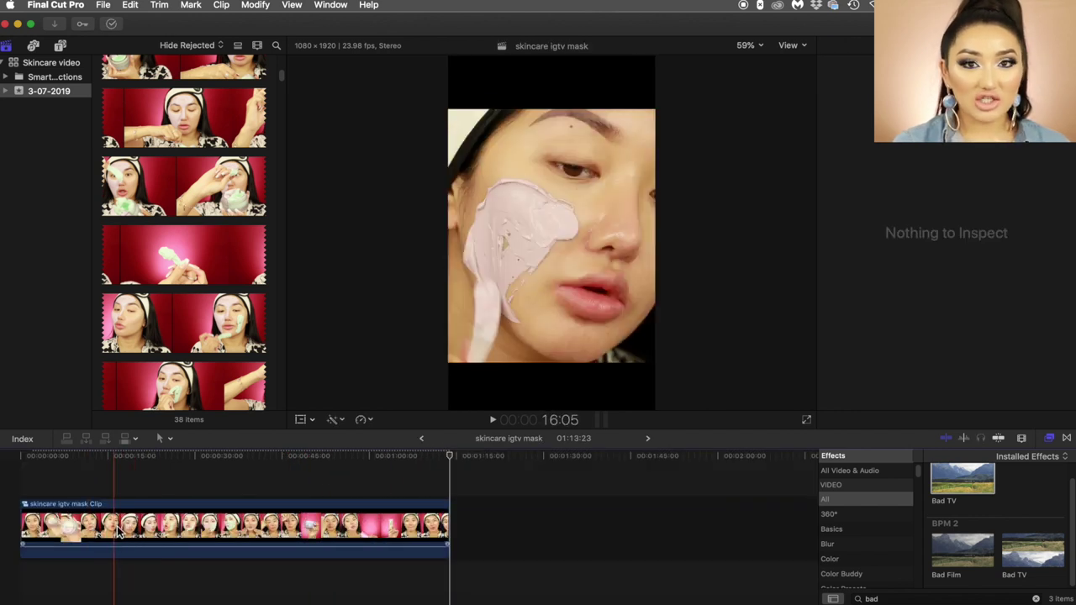
{"action": "left_click_drag", "start_coordinate": [117, 528], "coordinate": [148, 524]}
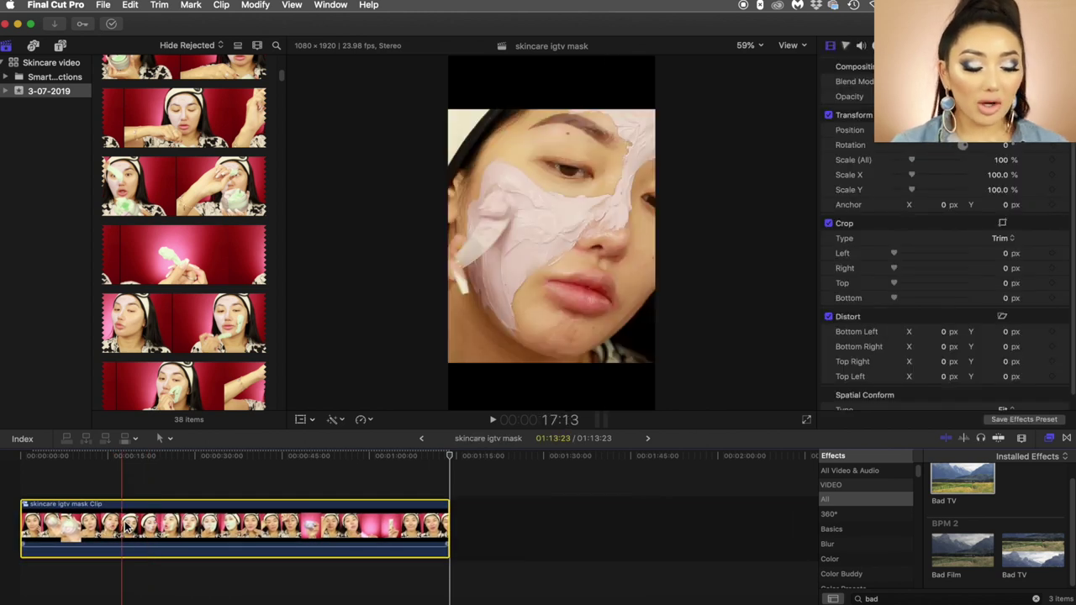
{"action": "left_click_drag", "start_coordinate": [126, 527], "coordinate": [128, 505]}
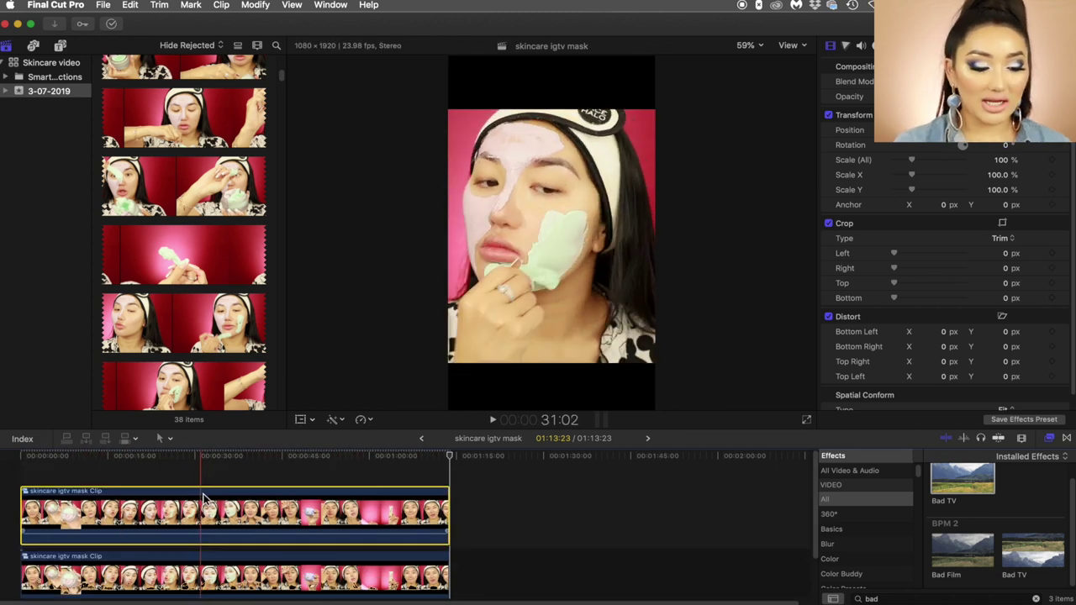
Step: Scale the lower compound clip up to 170% so it fills the black areas above and below the video
{"action": "left_click", "coordinate": [204, 501]}
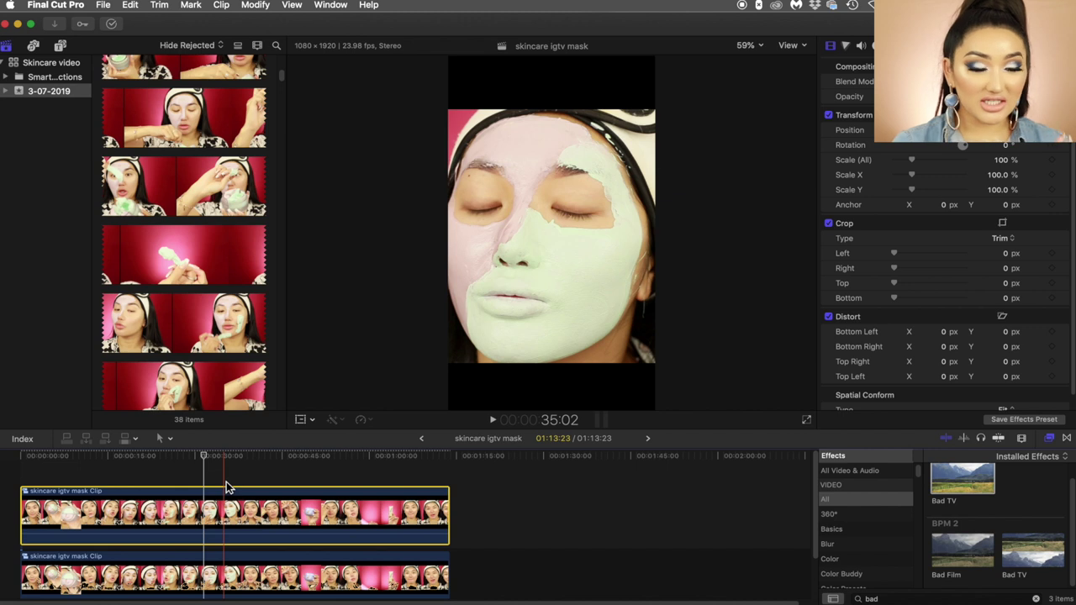
{"action": "left_click", "coordinate": [235, 571]}
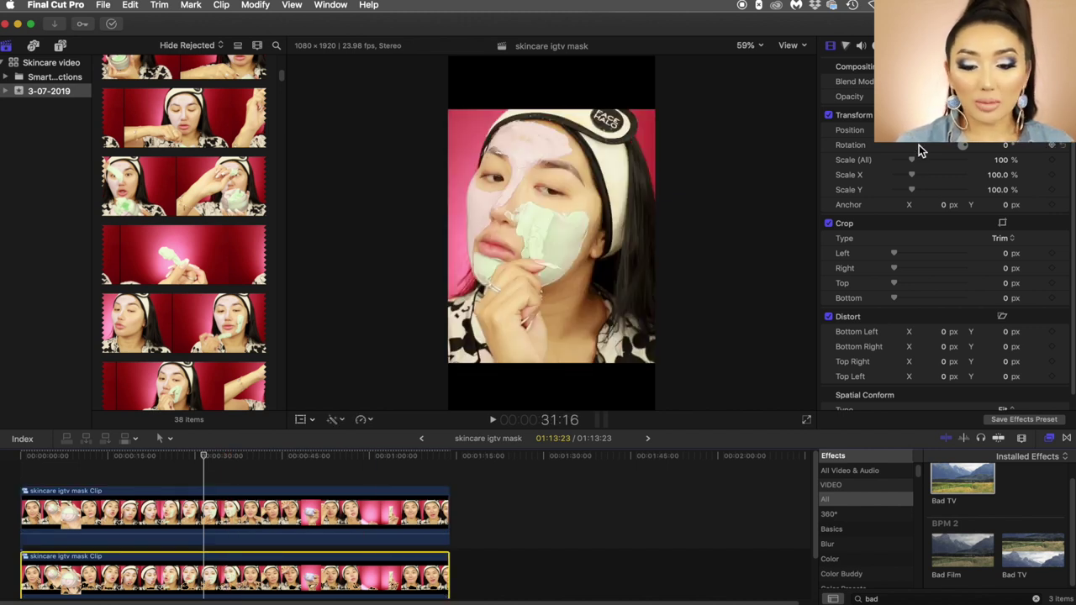
{"action": "left_click_drag", "start_coordinate": [915, 164], "coordinate": [926, 162]}
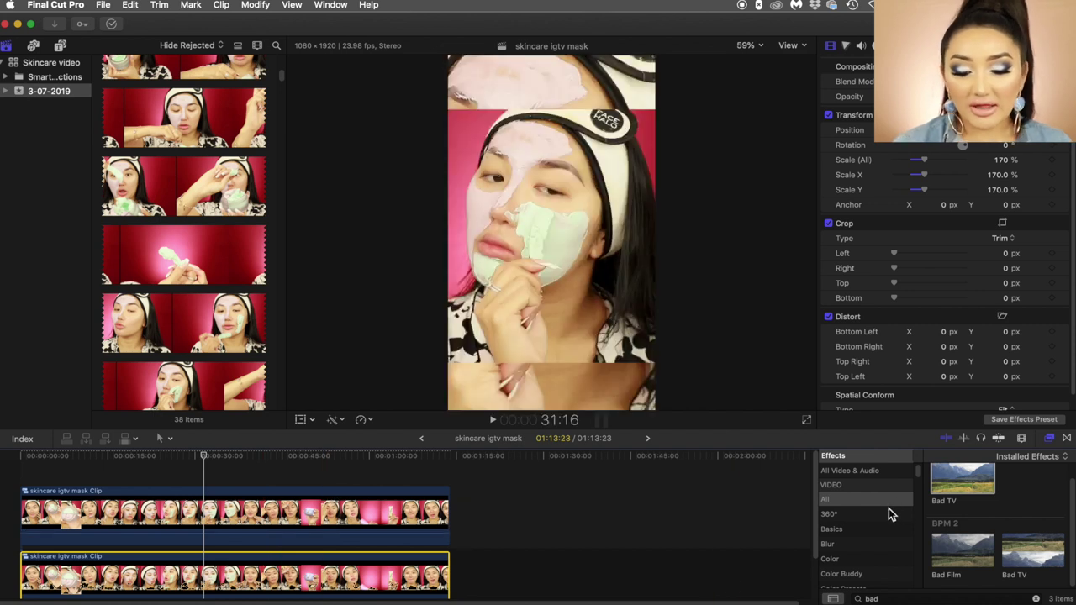
Step: Apply the Gaussian blur effect to the lower compound clip and play back the blurred background
{"action": "scroll", "coordinate": [859, 524], "scroll_direction": "down", "scroll_amount": 1}
{"action": "left_click", "coordinate": [855, 524]}
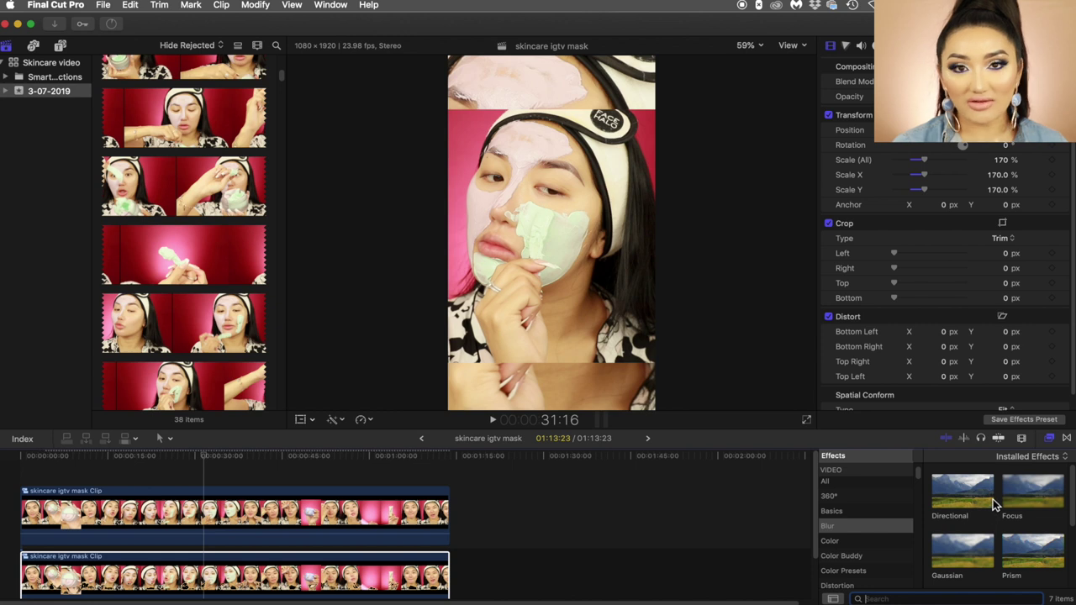
{"action": "scroll", "coordinate": [995, 515], "scroll_direction": "down", "scroll_amount": 1}
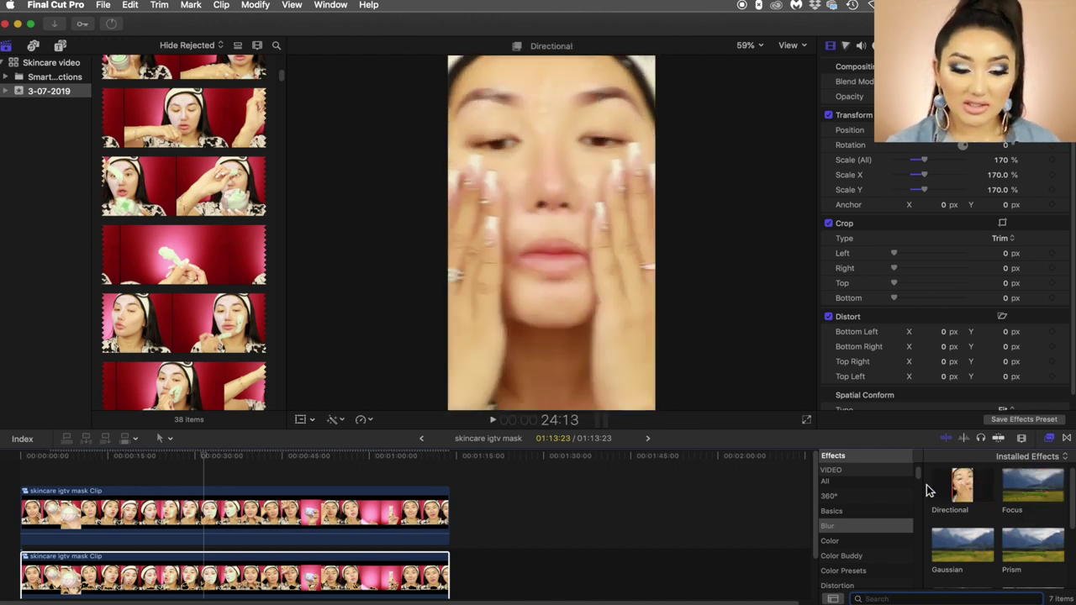
{"action": "scroll", "coordinate": [954, 498], "scroll_direction": "down", "scroll_amount": 2}
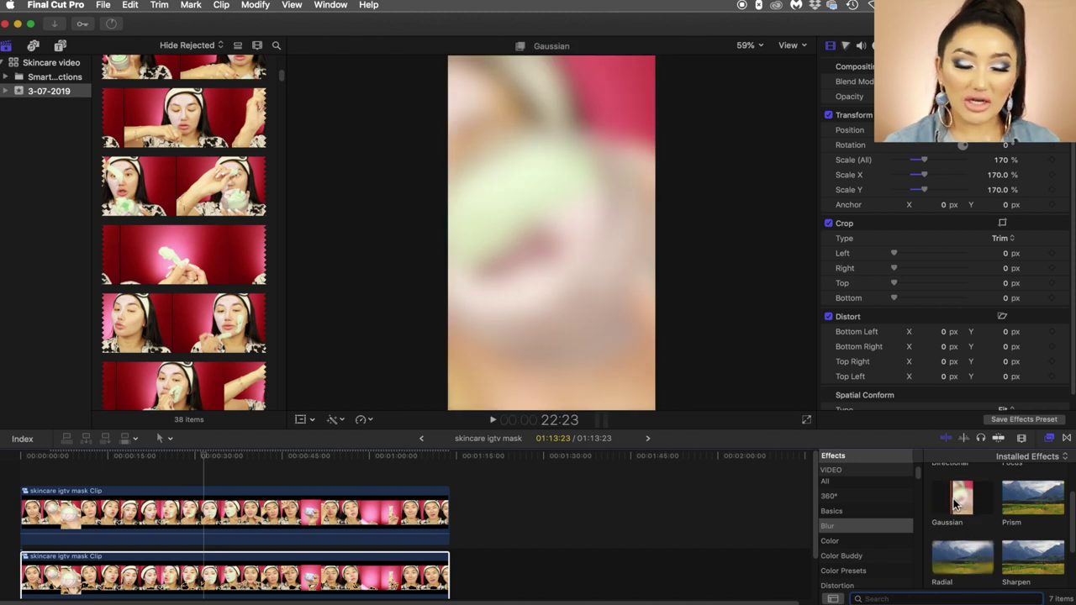
{"action": "left_click_drag", "start_coordinate": [954, 502], "coordinate": [352, 580]}
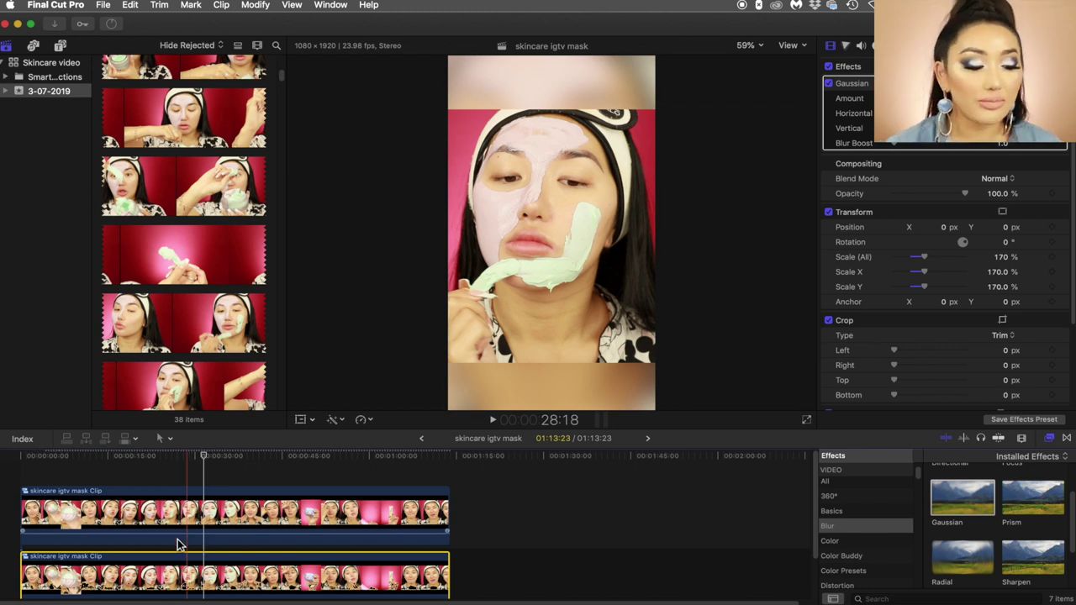
{"action": "key", "text": "space"}
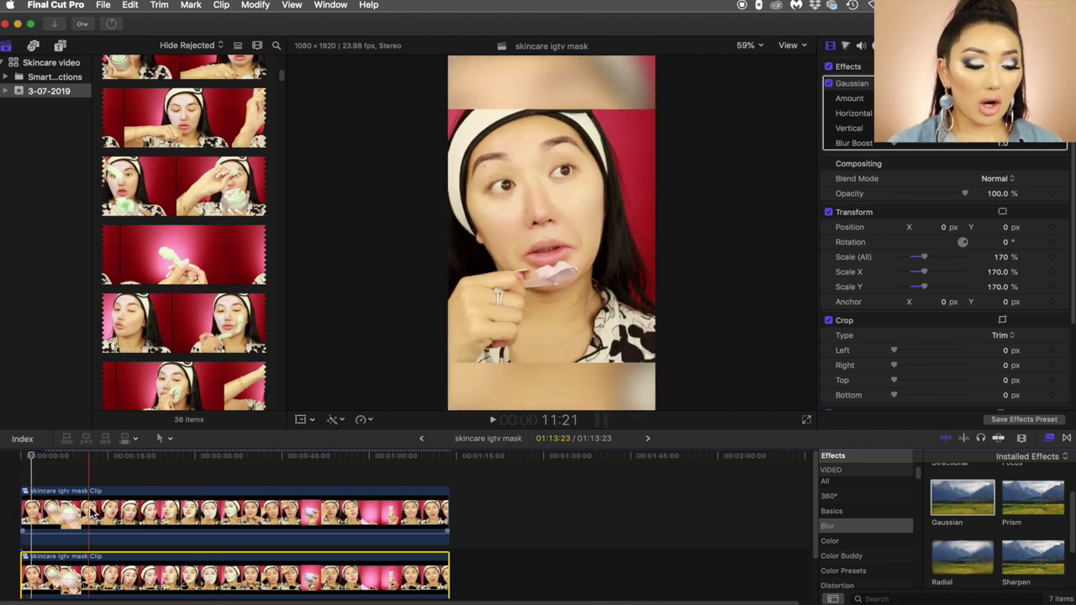
{"action": "scroll", "coordinate": [51, 513], "scroll_direction": "down", "scroll_amount": 3}
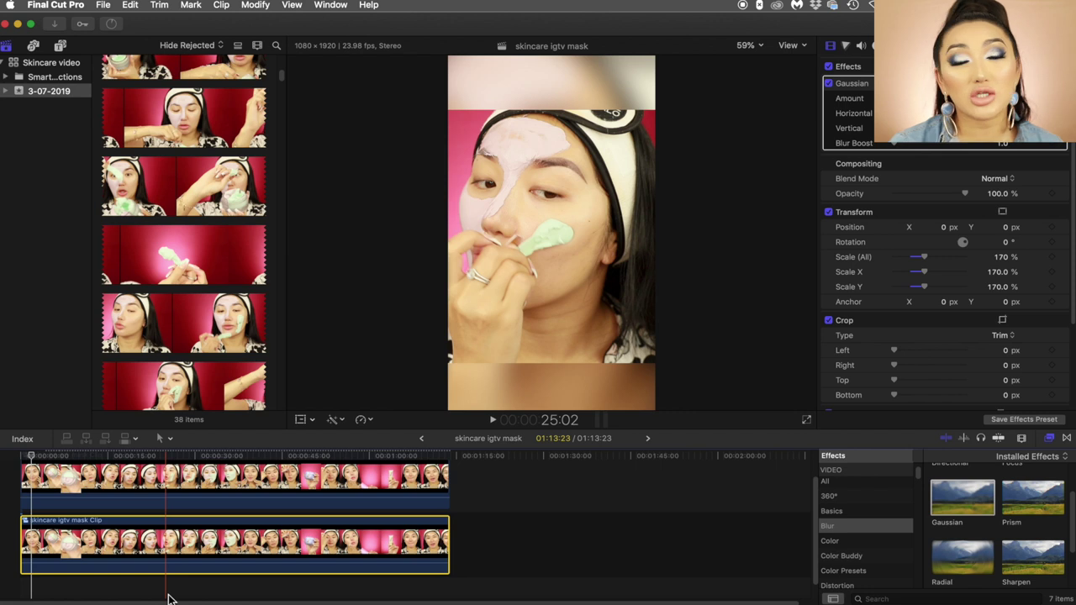
Step: Switch to Safari, log in to the Epidemic Sound website and look through the Staff picks
{"action": "key", "text": "super+Tab"}
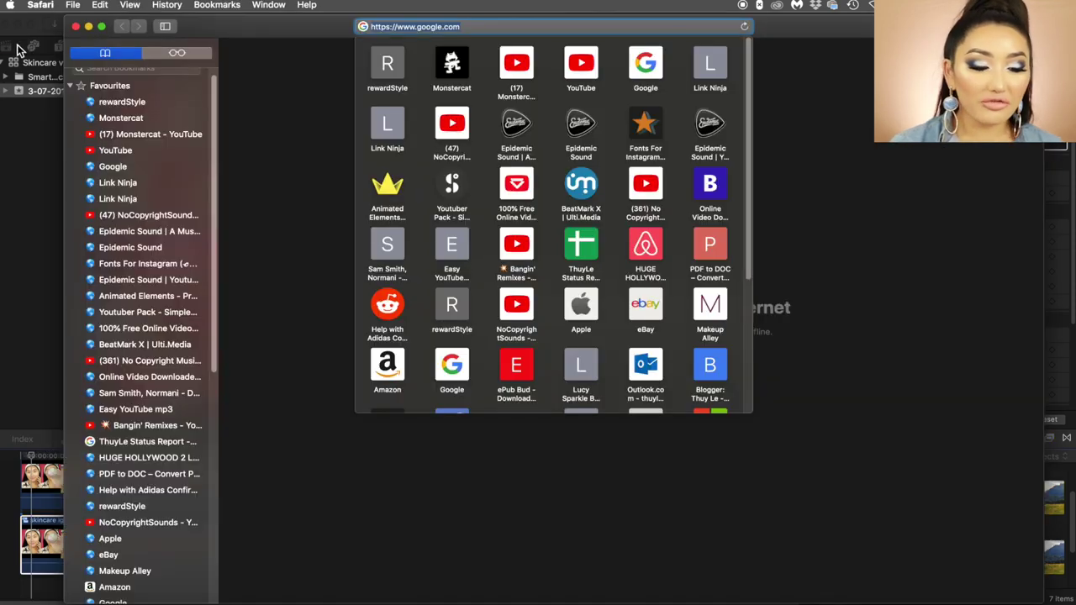
{"action": "left_click", "coordinate": [562, 143]}
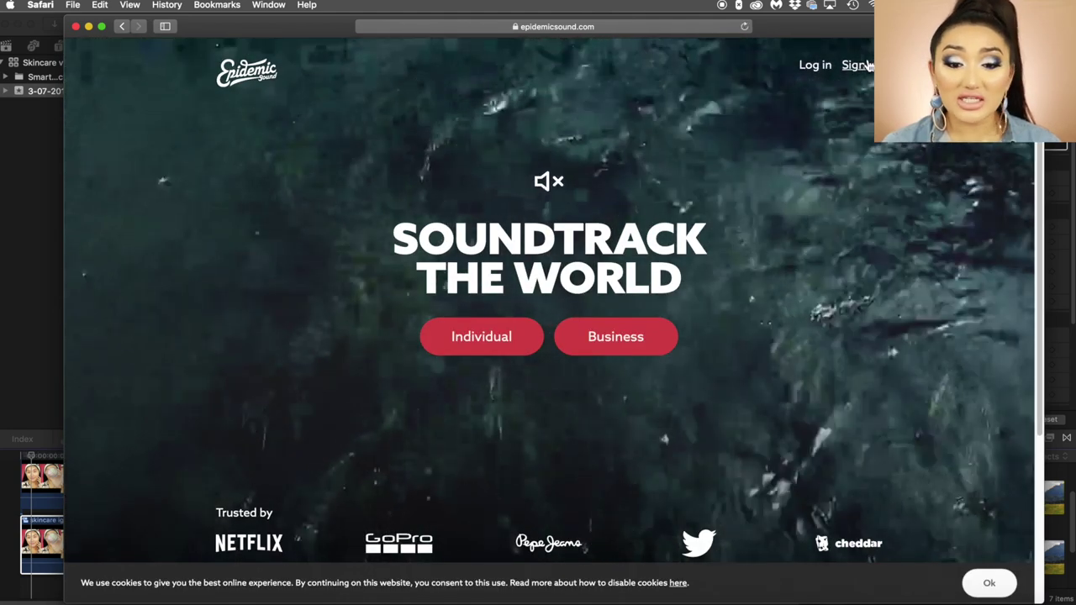
{"action": "left_click", "coordinate": [815, 66]}
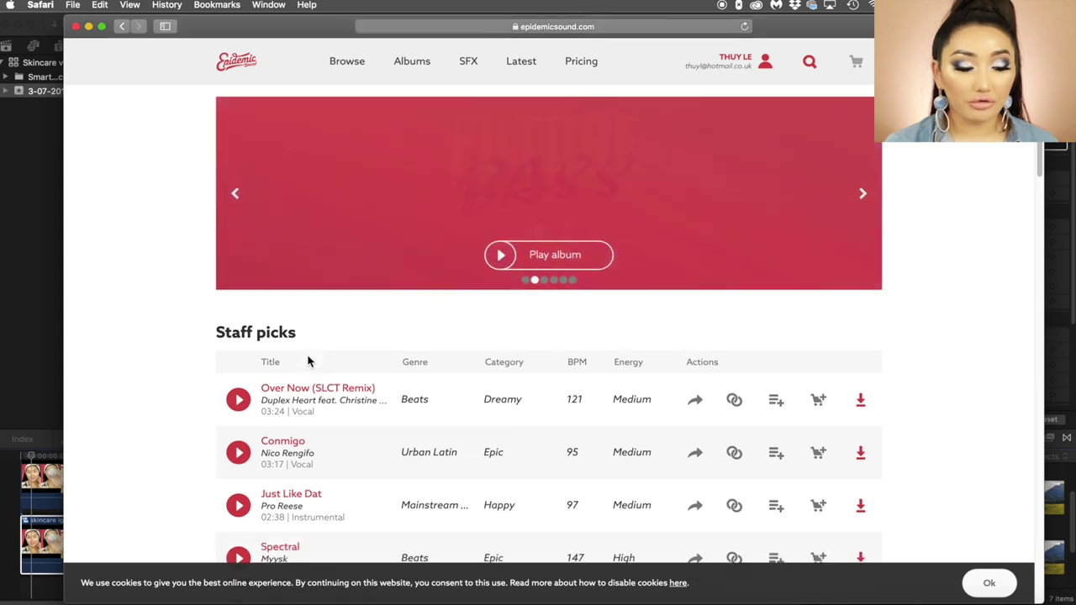
{"action": "scroll", "coordinate": [240, 356], "scroll_direction": "down", "scroll_amount": 2}
{"action": "scroll", "coordinate": [239, 356], "scroll_direction": "down", "scroll_amount": 3}
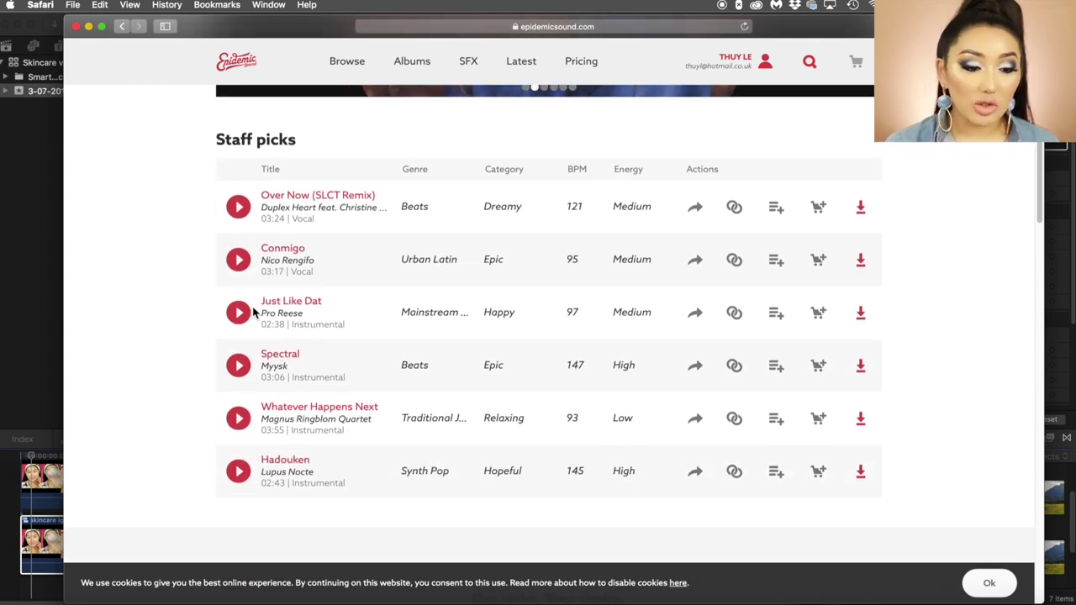
{"action": "scroll", "coordinate": [312, 305], "scroll_direction": "up", "scroll_amount": 5}
Step: Search Epidemic Sound for lvly and look through the matching tracks
{"action": "left_click", "coordinate": [810, 61]}
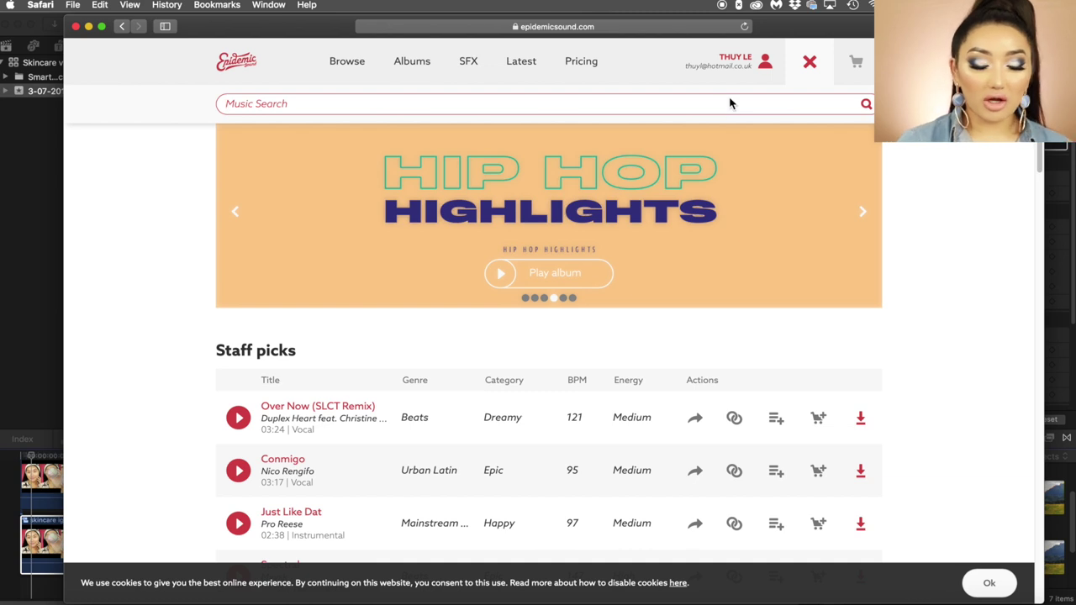
{"action": "type", "text": "lvly"}
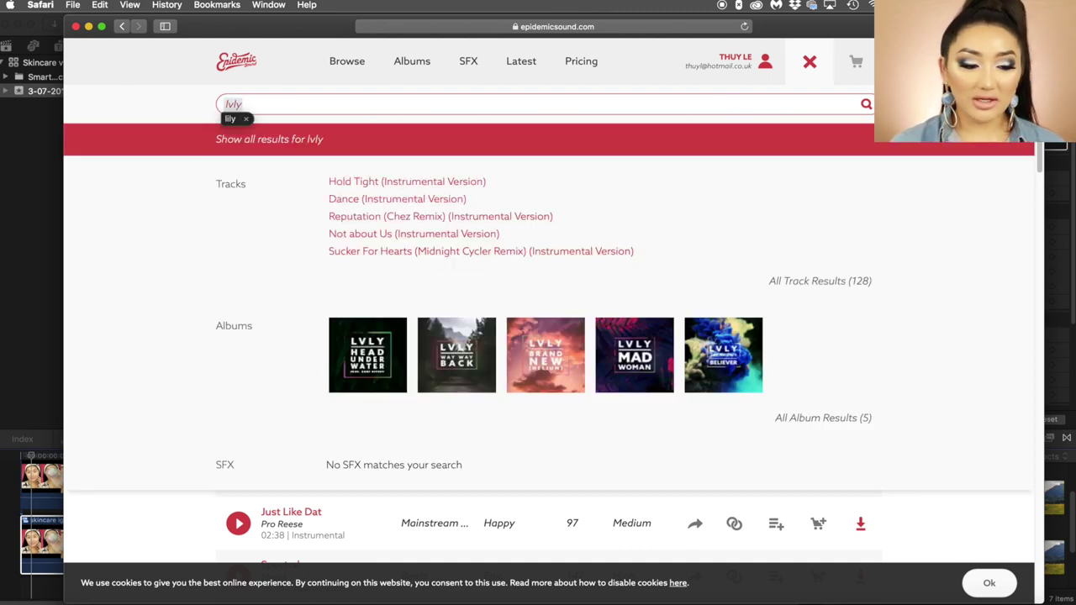
{"action": "key", "text": "Return"}
{"action": "scroll", "coordinate": [445, 326], "scroll_direction": "down", "scroll_amount": 2}
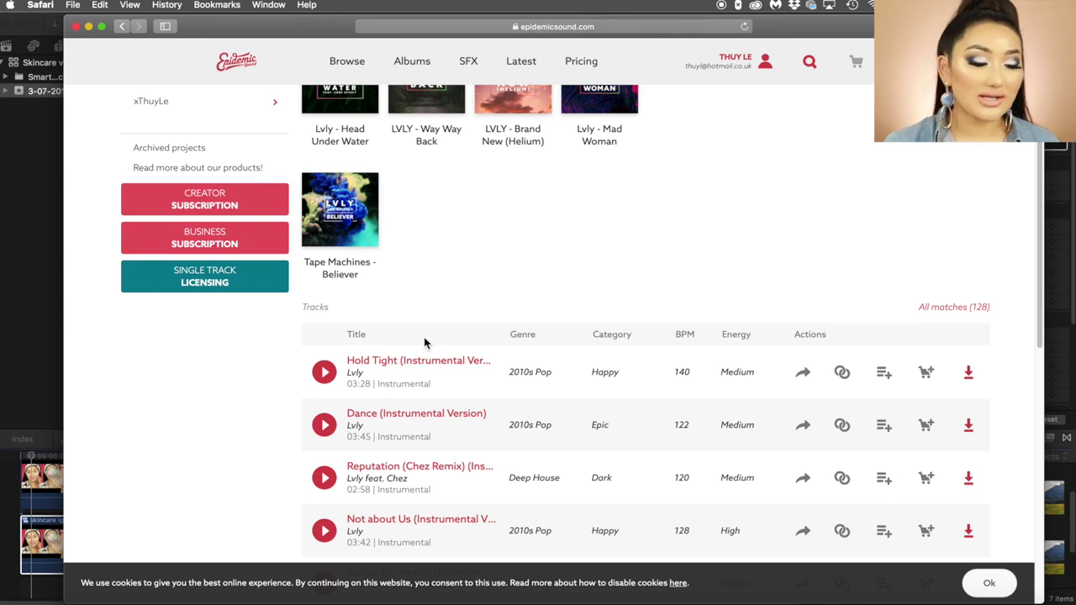
{"action": "scroll", "coordinate": [425, 341], "scroll_direction": "down", "scroll_amount": 3}
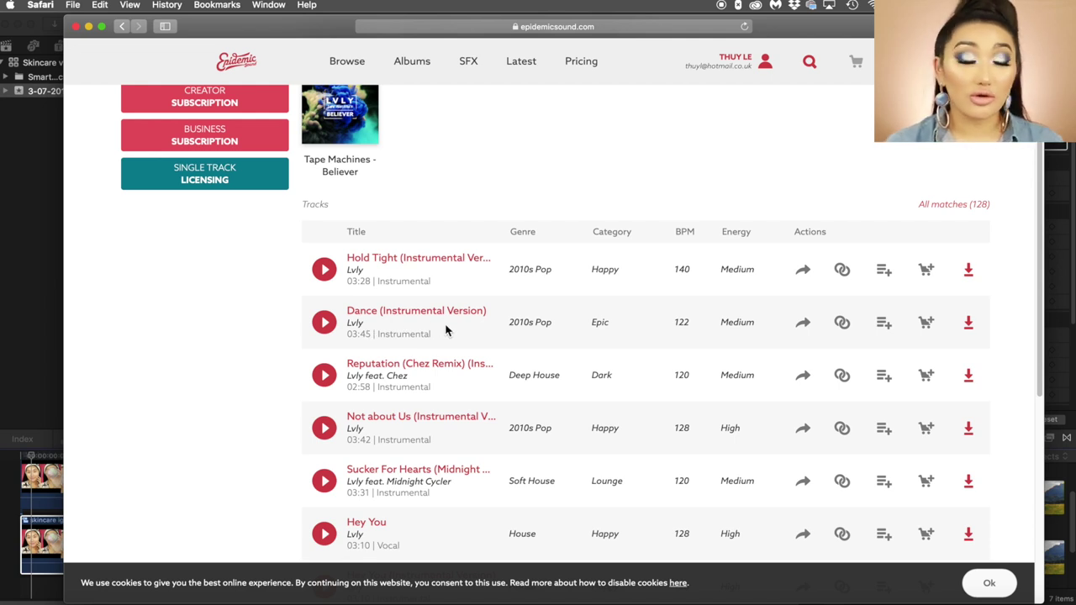
{"action": "scroll", "coordinate": [428, 375], "scroll_direction": "down", "scroll_amount": 2}
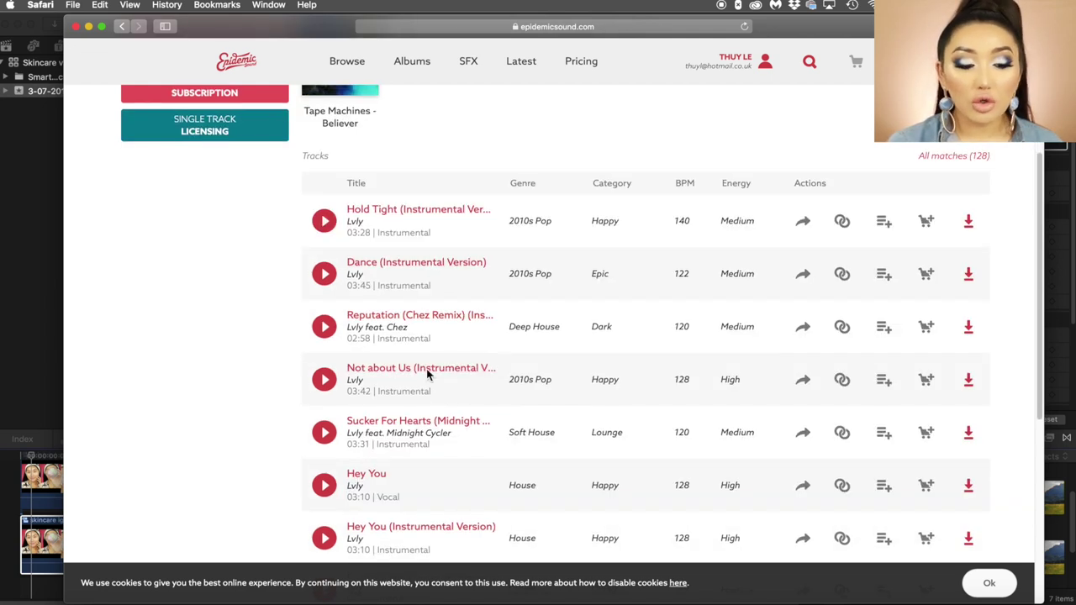
Step: Open the Epidemic Sound albums page and browse through the available albums
{"action": "left_click", "coordinate": [840, 433]}
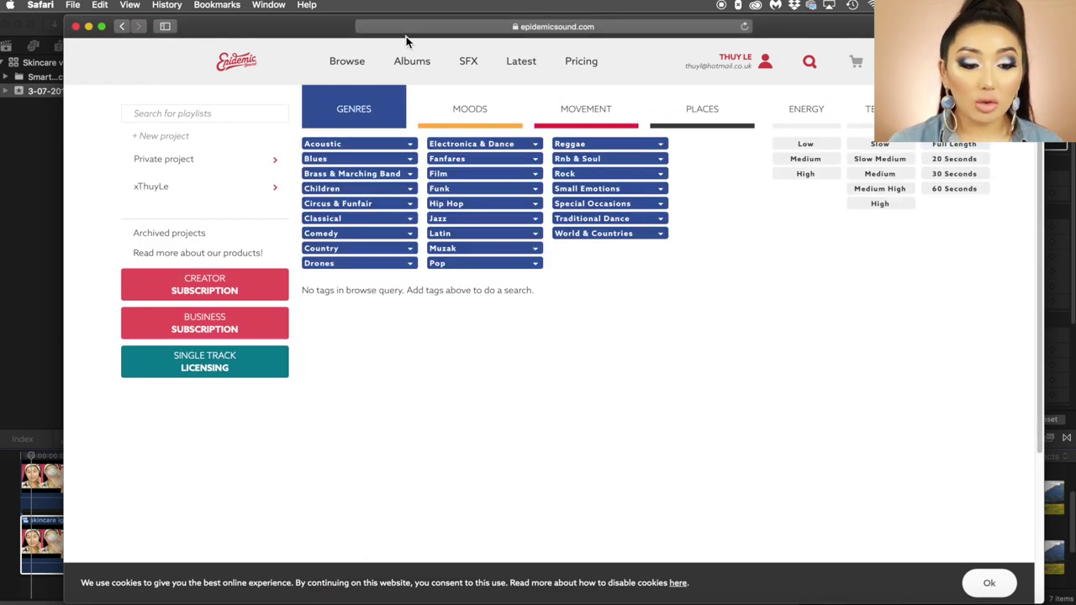
{"action": "left_click", "coordinate": [412, 61]}
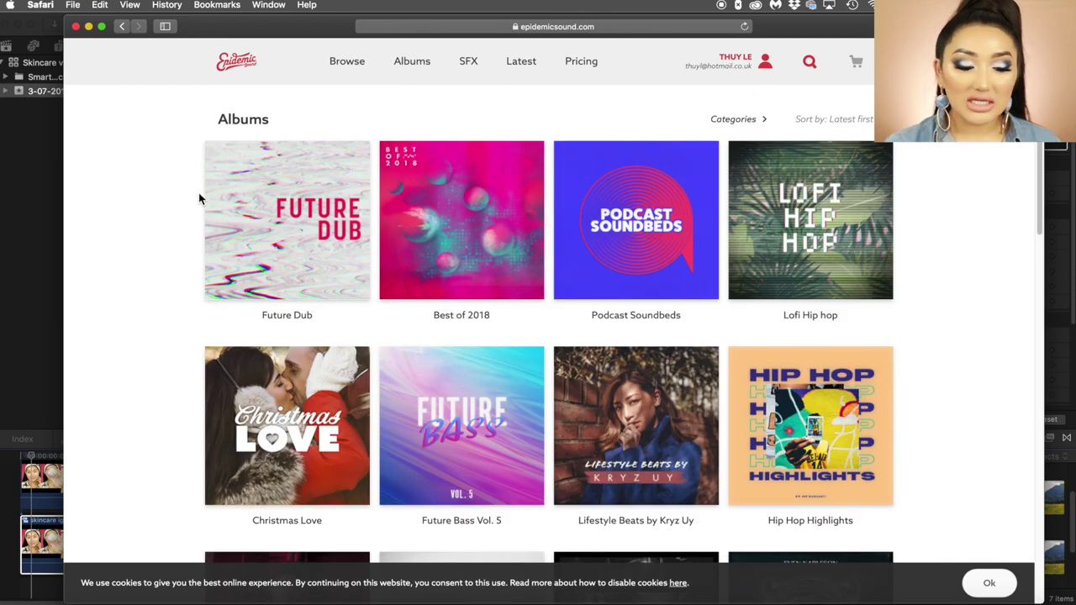
{"action": "mouse_move", "coordinate": [828, 387]}
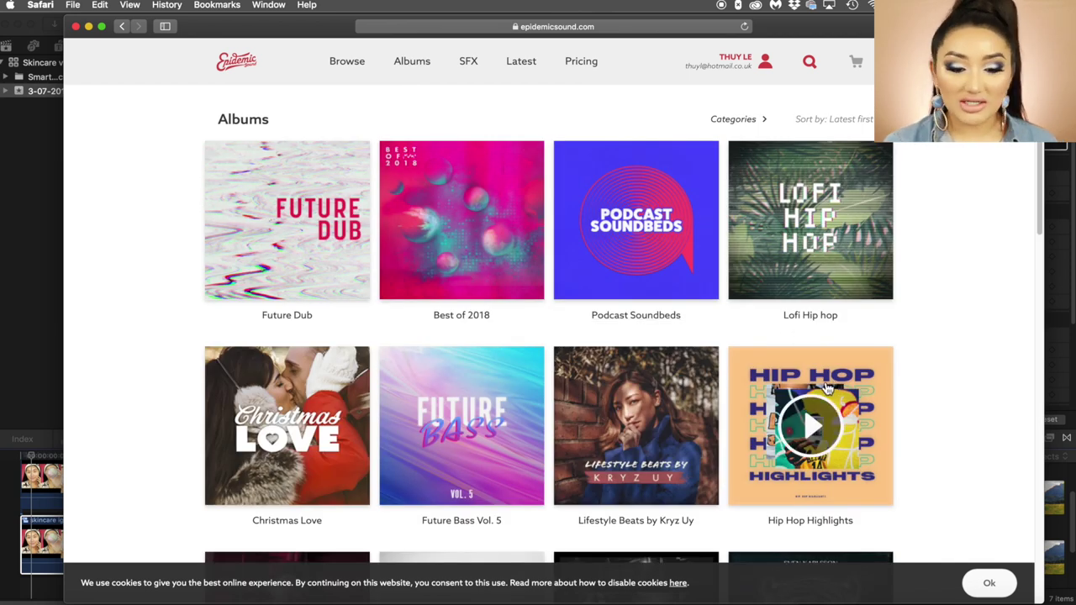
{"action": "scroll", "coordinate": [828, 387], "scroll_direction": "down", "scroll_amount": 3}
{"action": "scroll", "coordinate": [850, 362], "scroll_direction": "down", "scroll_amount": 3}
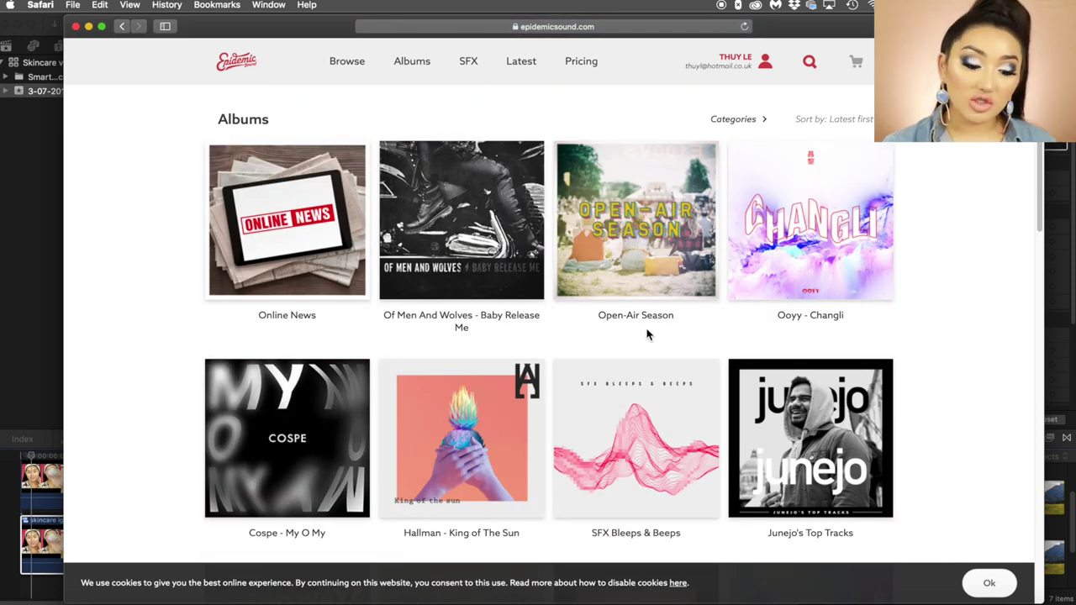
{"action": "scroll", "coordinate": [646, 335], "scroll_direction": "down", "scroll_amount": 10}
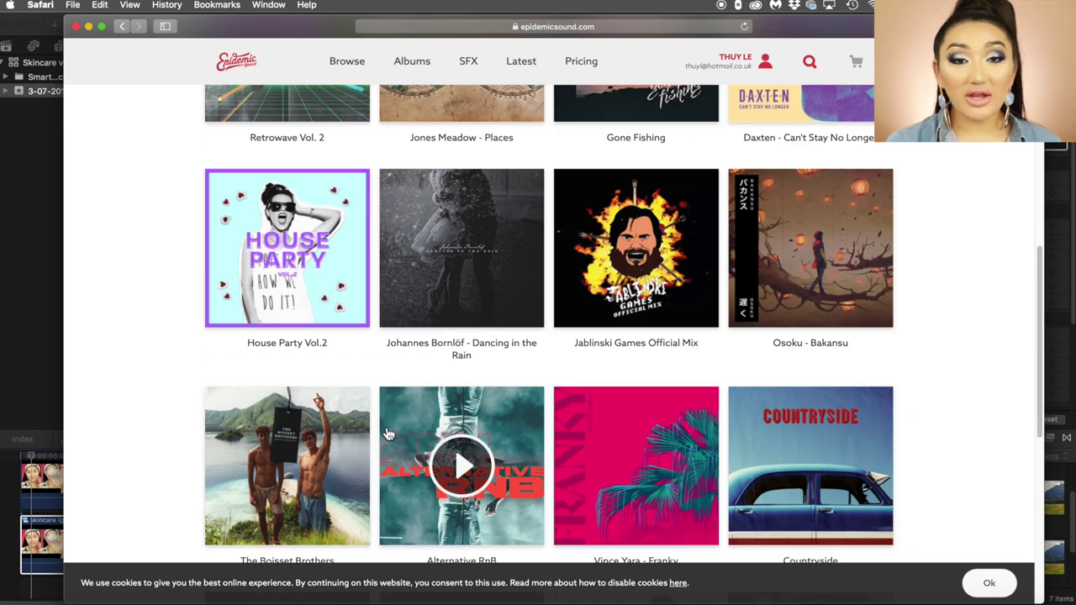
{"action": "scroll", "coordinate": [391, 430], "scroll_direction": "down", "scroll_amount": 2}
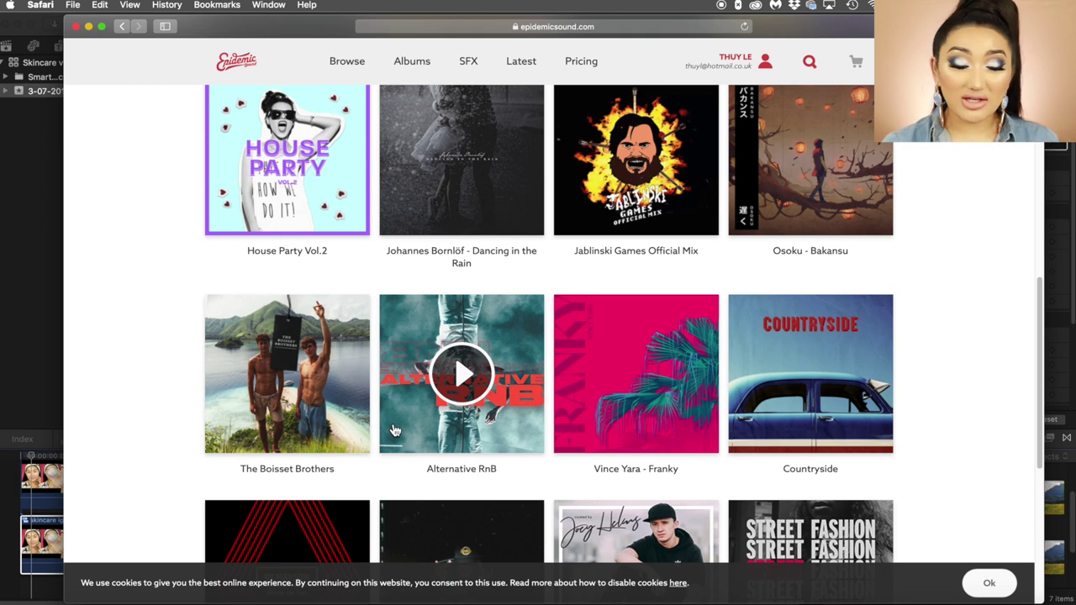
{"action": "scroll", "coordinate": [394, 430], "scroll_direction": "down", "scroll_amount": 2}
{"action": "scroll", "coordinate": [420, 428], "scroll_direction": "down", "scroll_amount": 4}
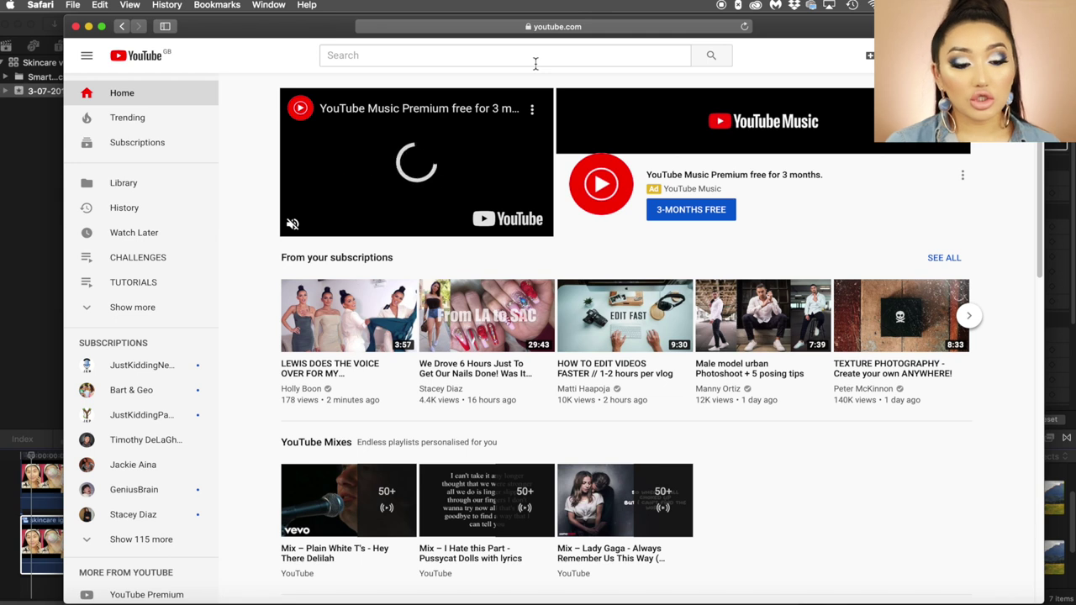
Step: Search YouTube for trap nation and open the Trap Nation channel
{"action": "left_click", "coordinate": [535, 63]}
{"action": "type", "text": "t"}
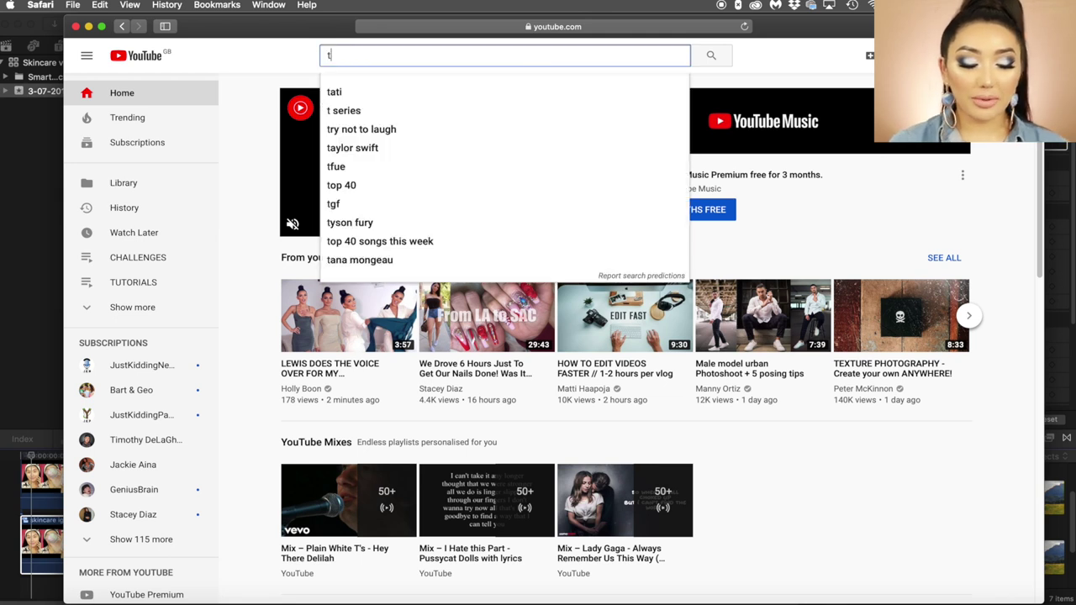
{"action": "type", "text": "rap nation"}
{"action": "key", "text": "Return"}
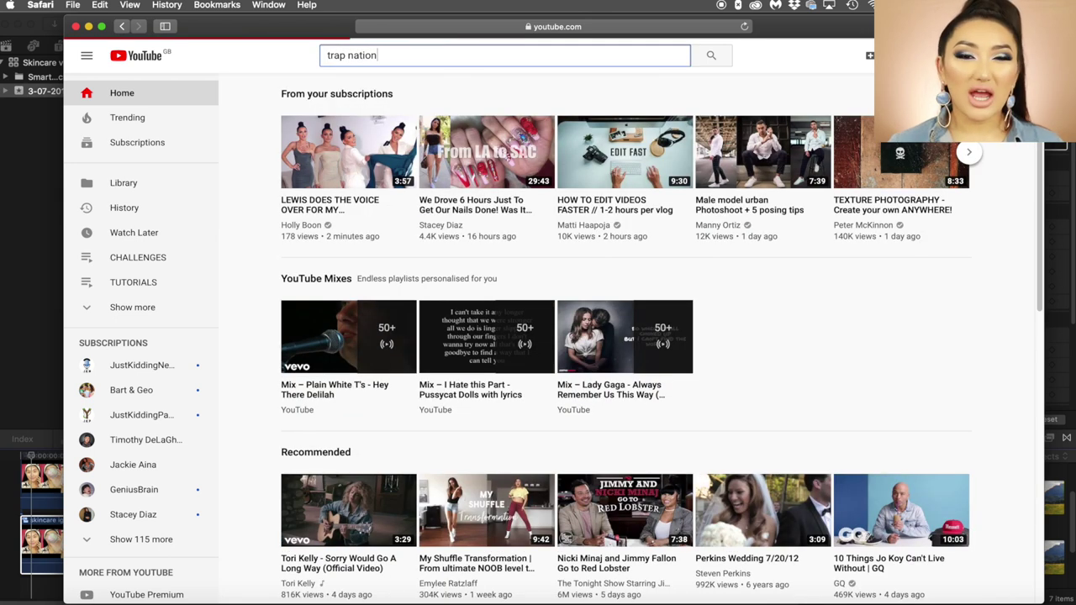
{"action": "left_click", "coordinate": [425, 241]}
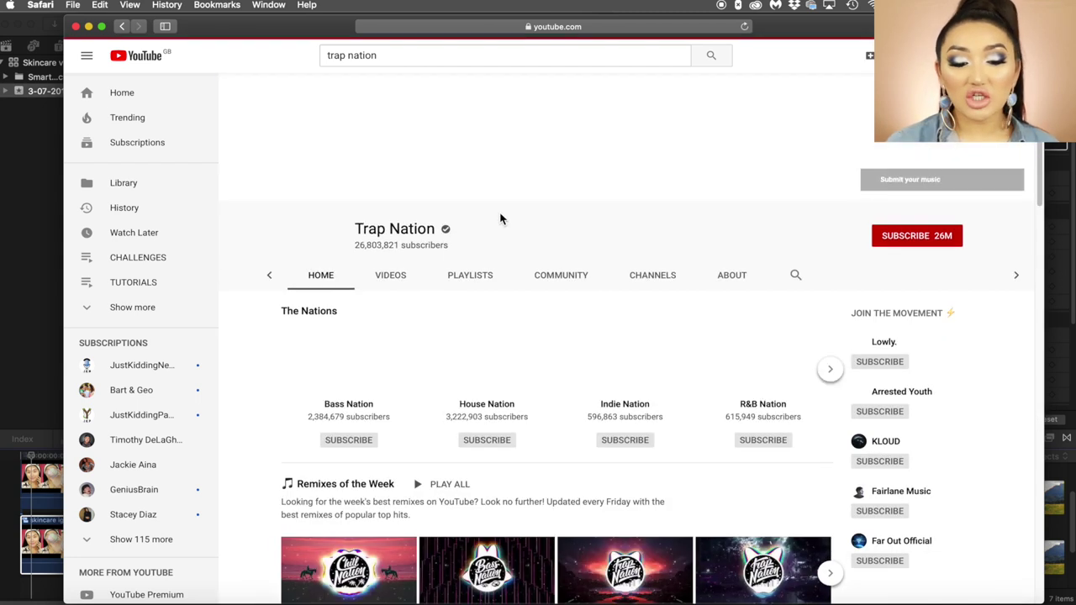
Step: Open the Bangin' Remixes playlist from the Trap Nation channel's playlists and look through its tracks
{"action": "left_click", "coordinate": [489, 270]}
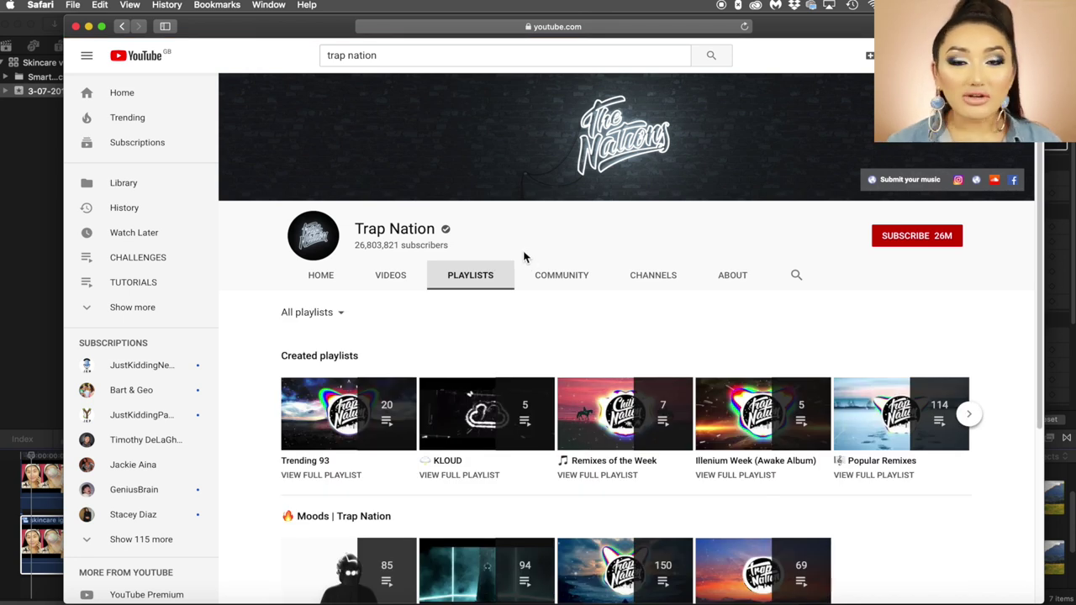
{"action": "scroll", "coordinate": [524, 252], "scroll_direction": "down", "scroll_amount": 3}
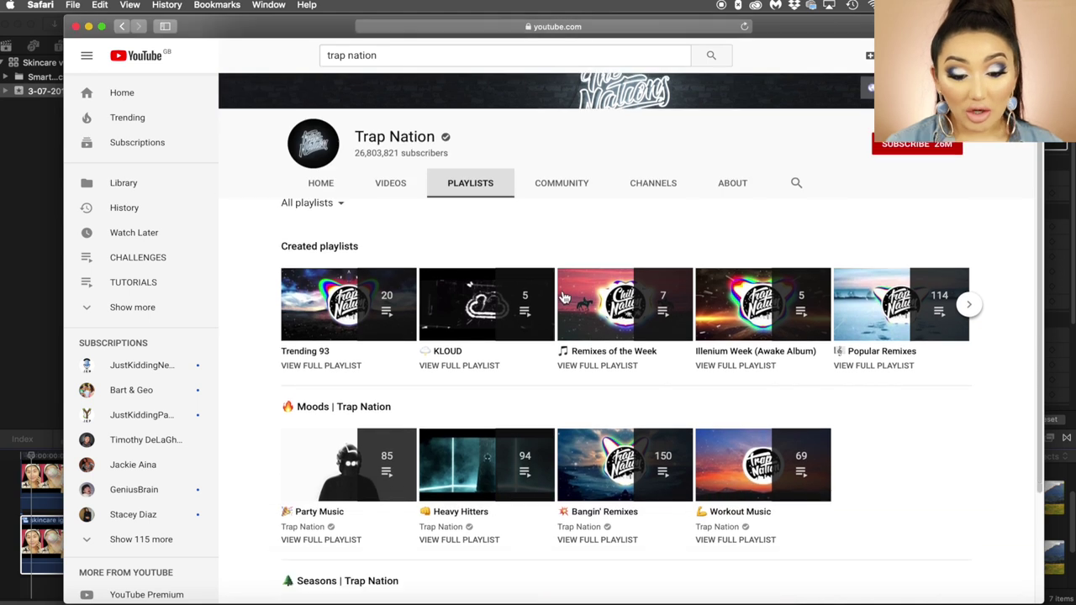
{"action": "left_click", "coordinate": [612, 484]}
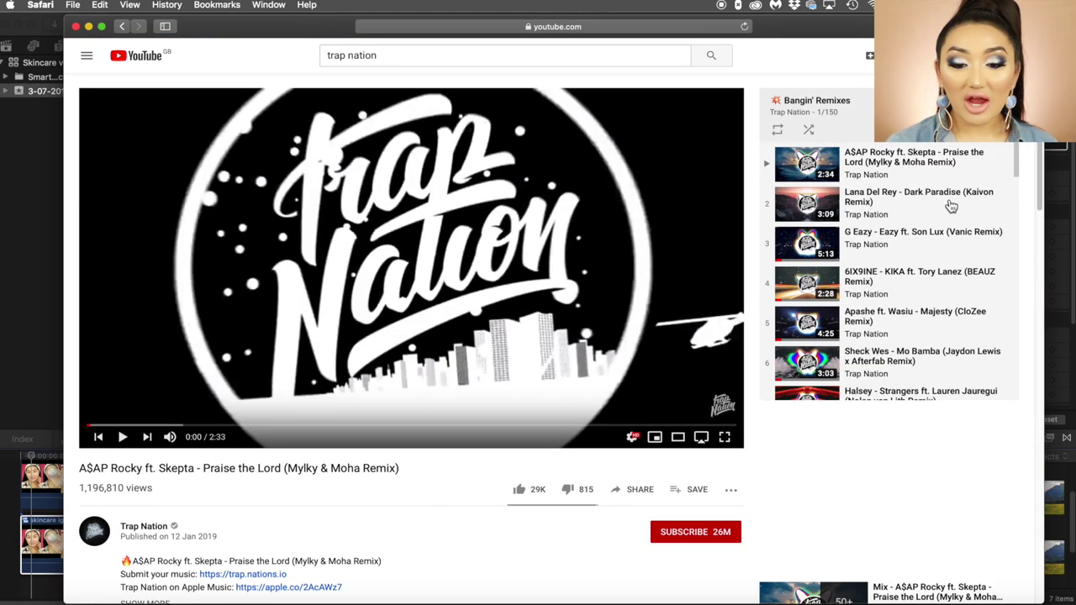
{"action": "scroll", "coordinate": [870, 240], "scroll_direction": "down", "scroll_amount": 10}
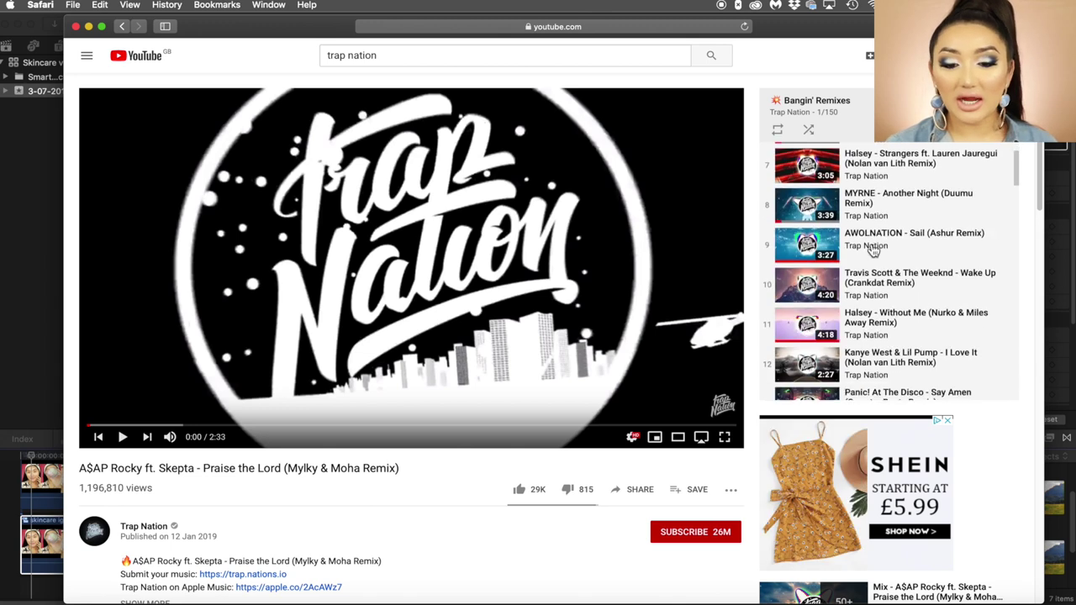
Step: Search the web for an mp3 converter in a new tab and open the 2conv YouTube to mp3 site
{"action": "scroll", "coordinate": [874, 246], "scroll_direction": "down", "scroll_amount": 5}
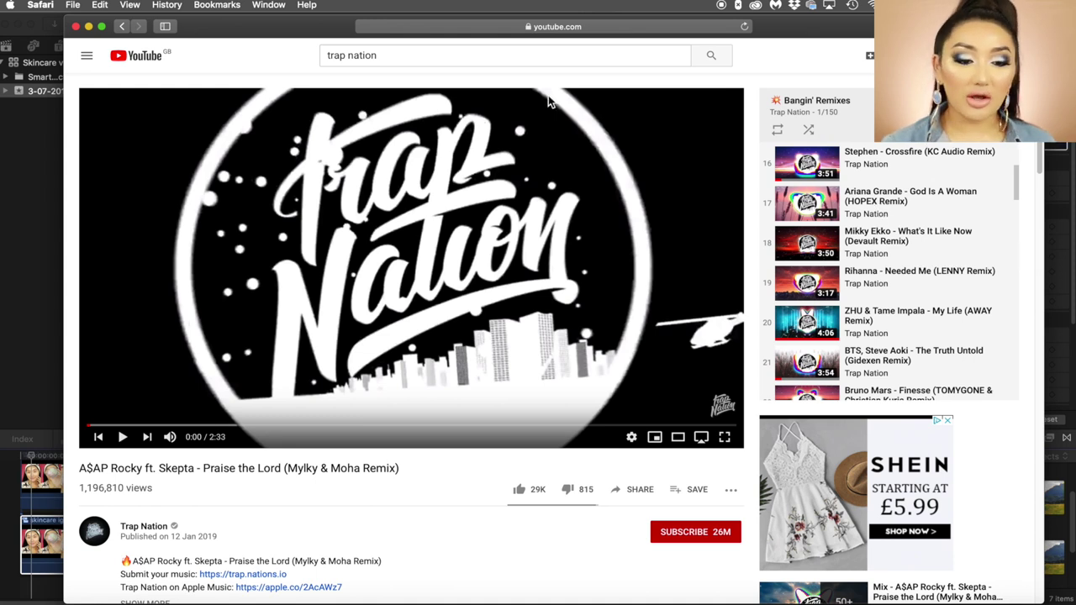
{"action": "key", "text": "super+t"}
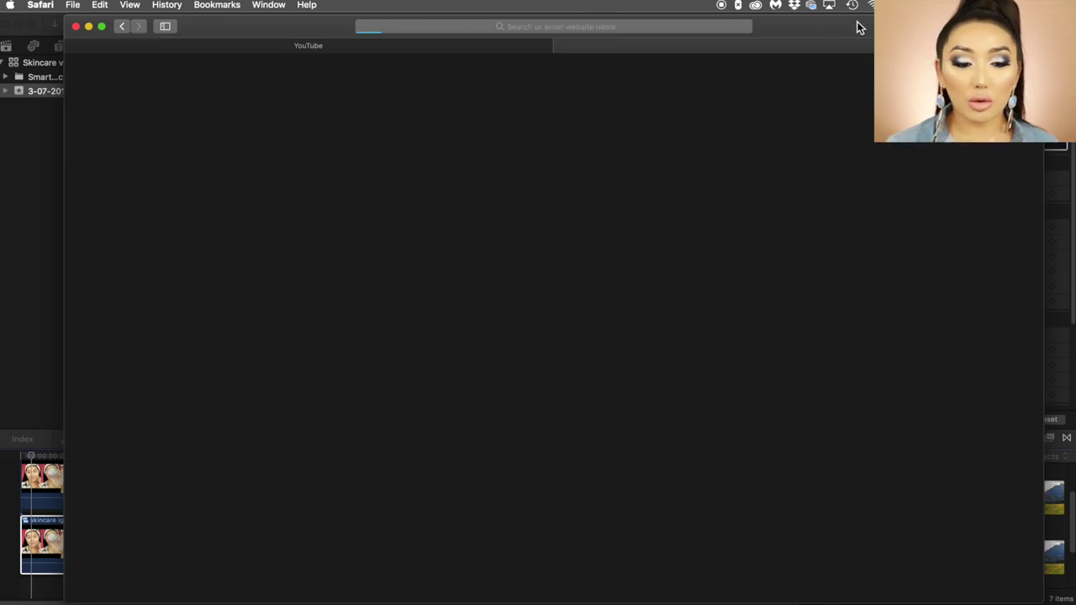
{"action": "left_click", "coordinate": [570, 25]}
{"action": "type", "text": "mp3 "}
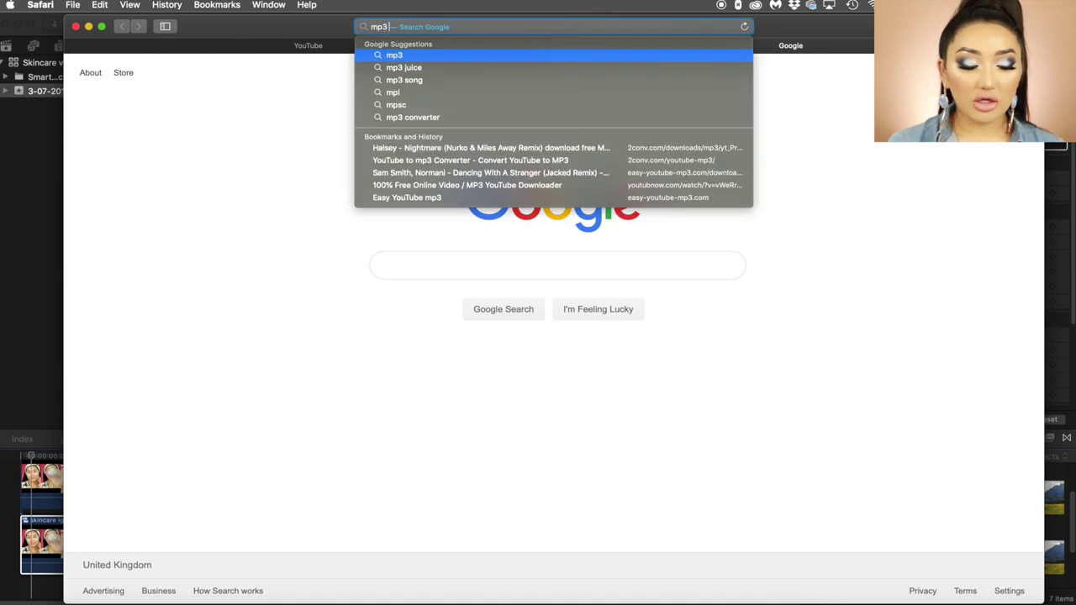
{"action": "type", "text": "convertert"}
{"action": "key", "text": "Return"}
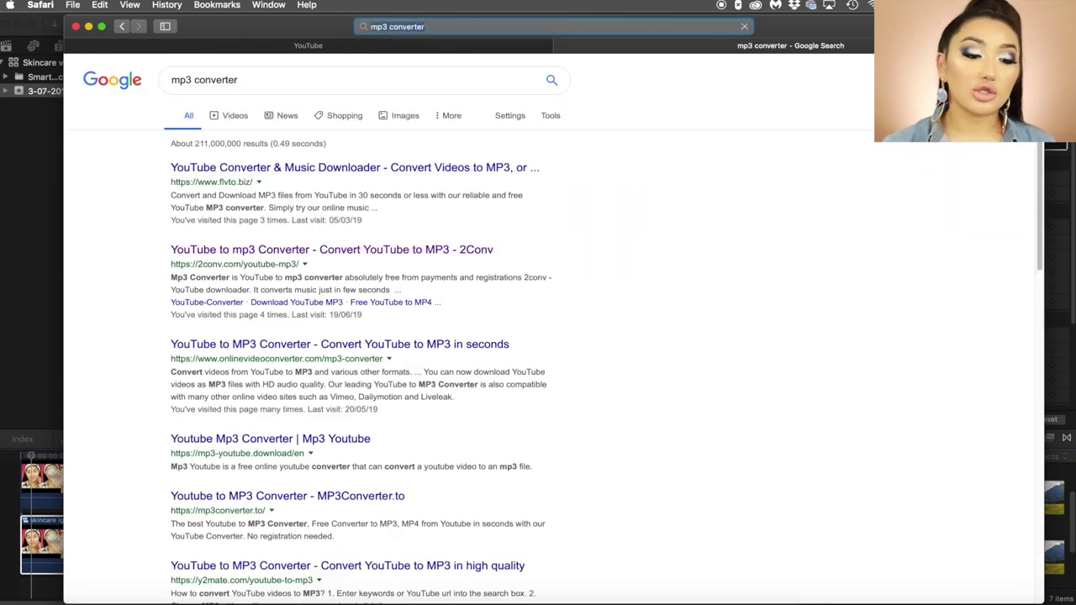
{"action": "left_click", "coordinate": [331, 251]}
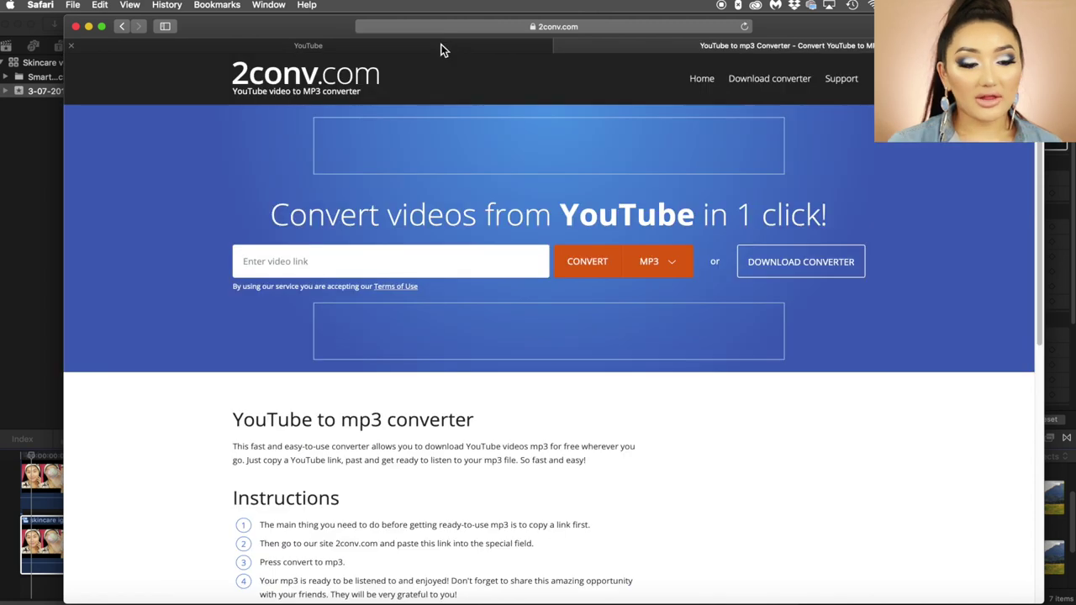
Step: Copy the web address of the open Trap Nation YouTube video and paste it into 2conv as the video link to convert
{"action": "left_click", "coordinate": [453, 45]}
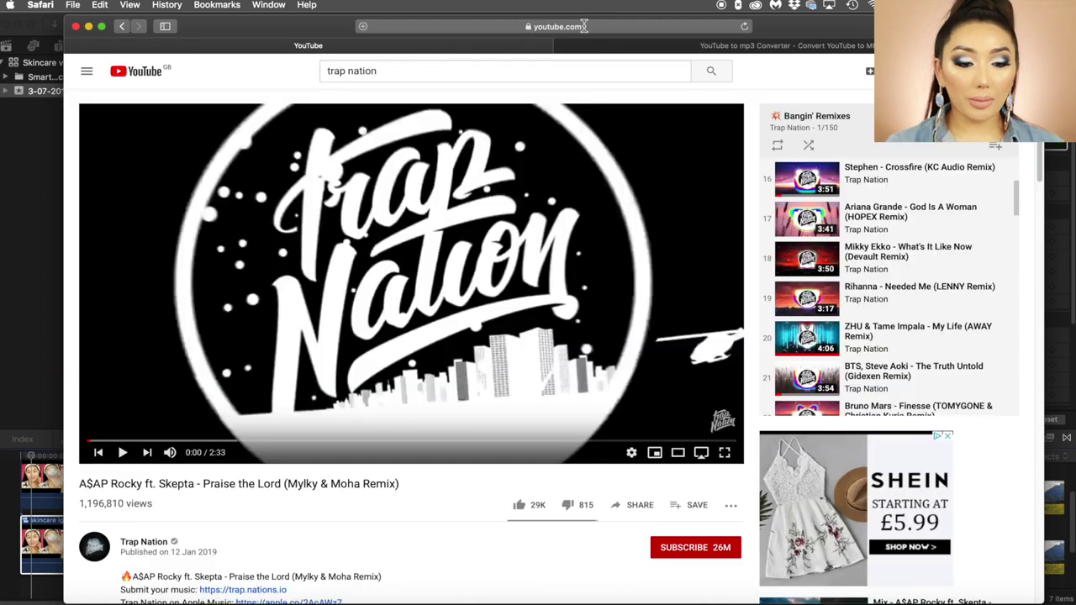
{"action": "left_click", "coordinate": [585, 26]}
{"action": "key", "text": "ctrl+Tab"}
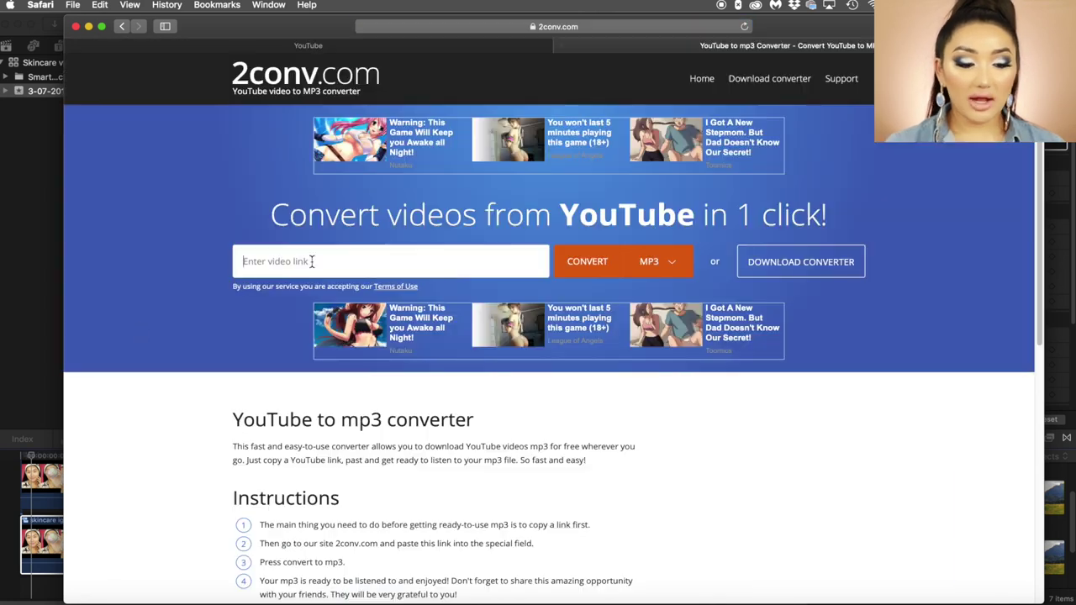
{"action": "left_click", "coordinate": [248, 264]}
{"action": "type", "text": "https://www.youtube.com/watch?v=PP0u03oqNos&list=PLC1og_v3eb4i1Qf2_ajj-3YkrAC6EQyKz"}
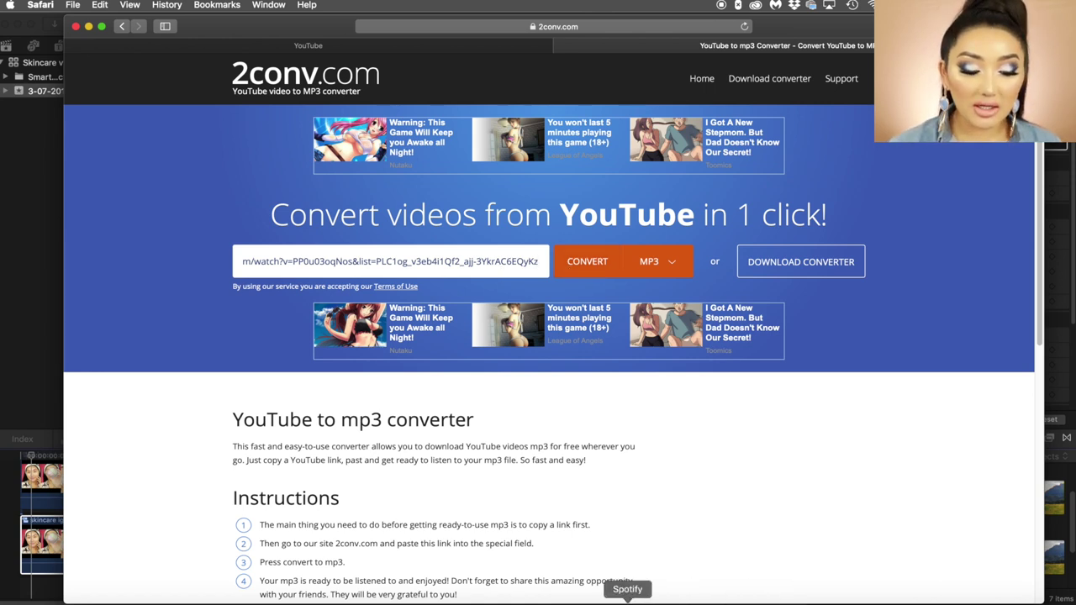
Step: Switch to iTunes, add "Vanic - Too Soon ft. Maty Noyes" beneath the Final Cut Pro video from the timeline's start, and play it back
{"action": "left_click", "coordinate": [627, 596]}
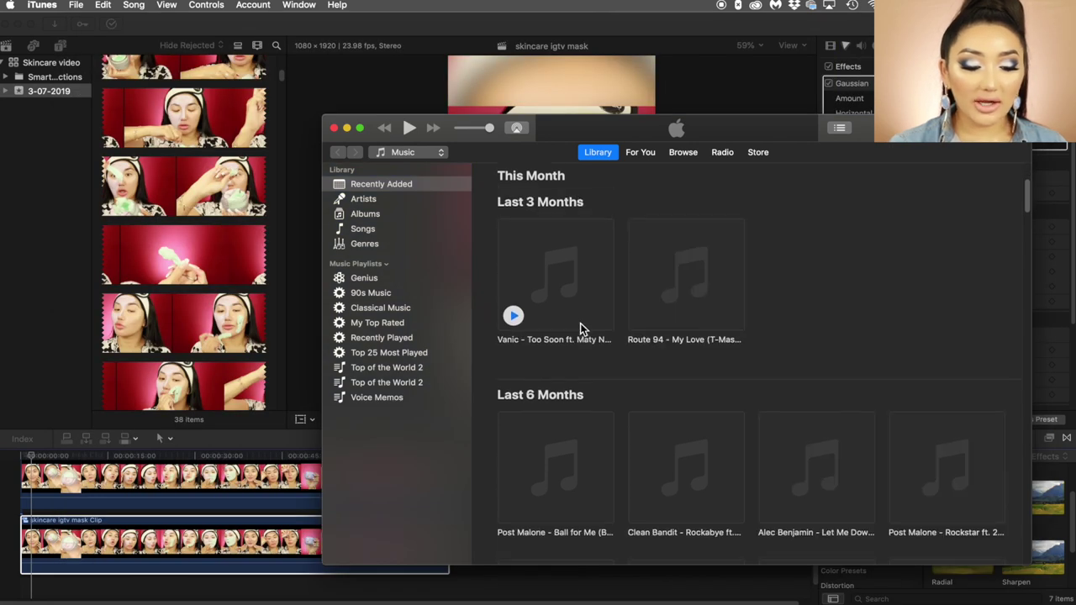
{"action": "left_click_drag", "start_coordinate": [568, 296], "coordinate": [59, 580]}
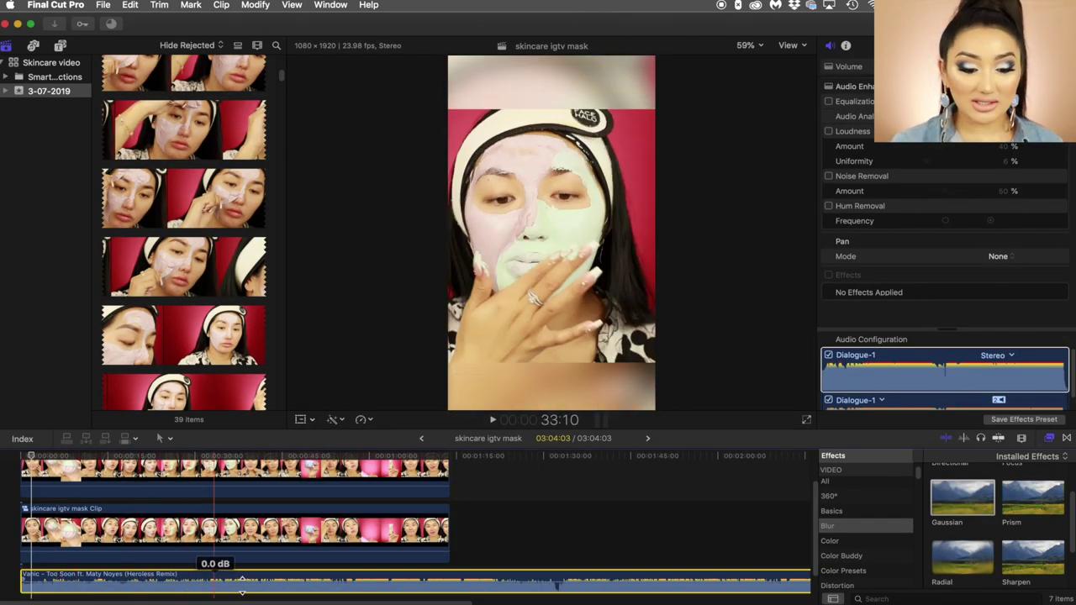
{"action": "left_click_drag", "start_coordinate": [588, 588], "coordinate": [19, 572]}
{"action": "left_click", "coordinate": [488, 530]}
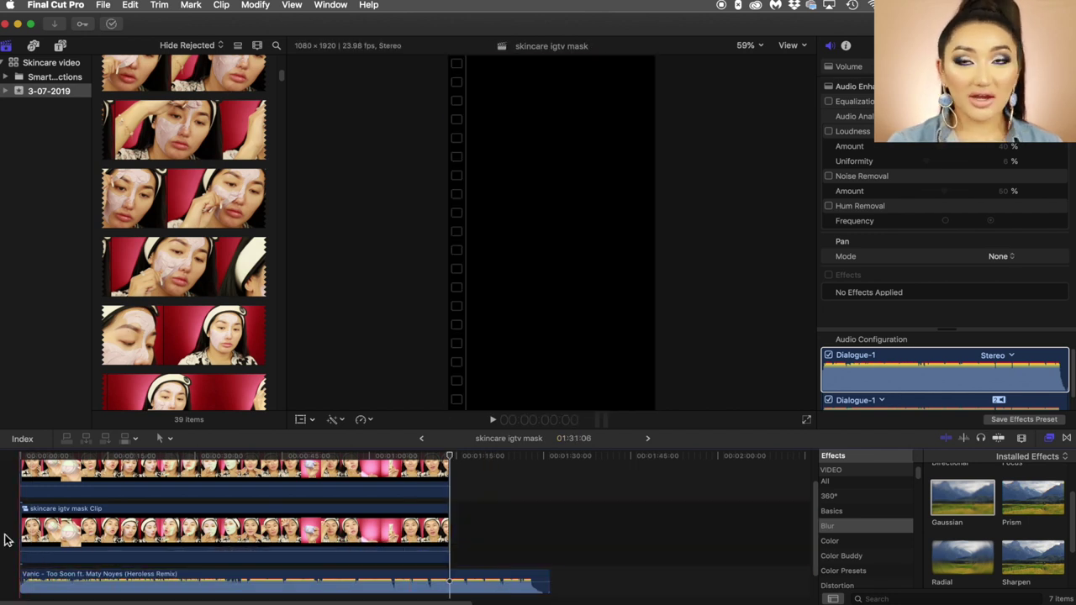
{"action": "left_click", "coordinate": [27, 545]}
{"action": "key", "text": "space"}
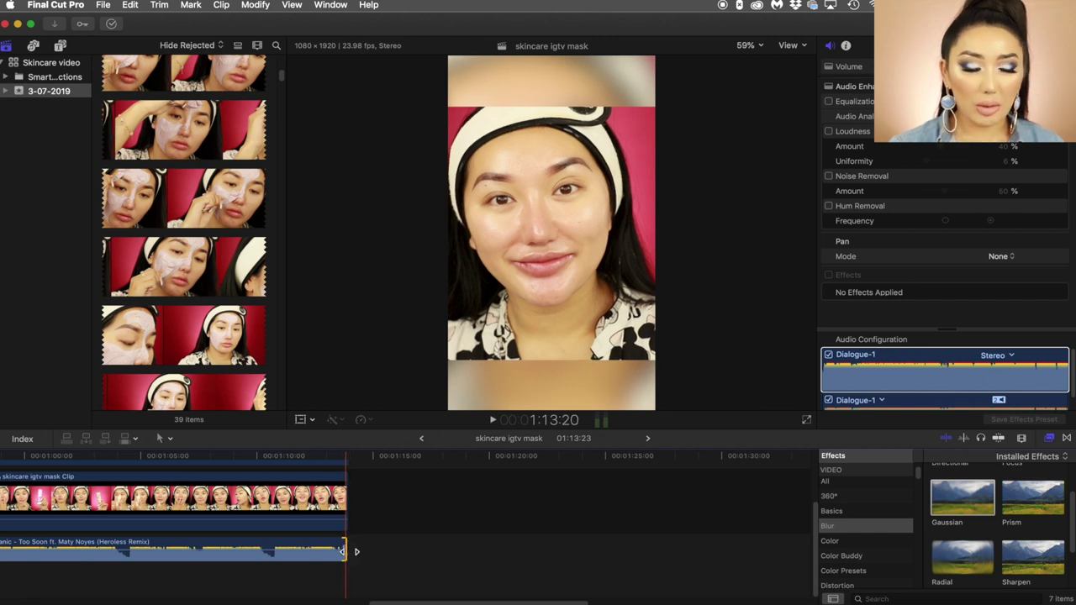
Step: Add a fade-out of about 2 seconds to the end of the music track and play back the ending
{"action": "left_click_drag", "start_coordinate": [342, 552], "coordinate": [301, 545]}
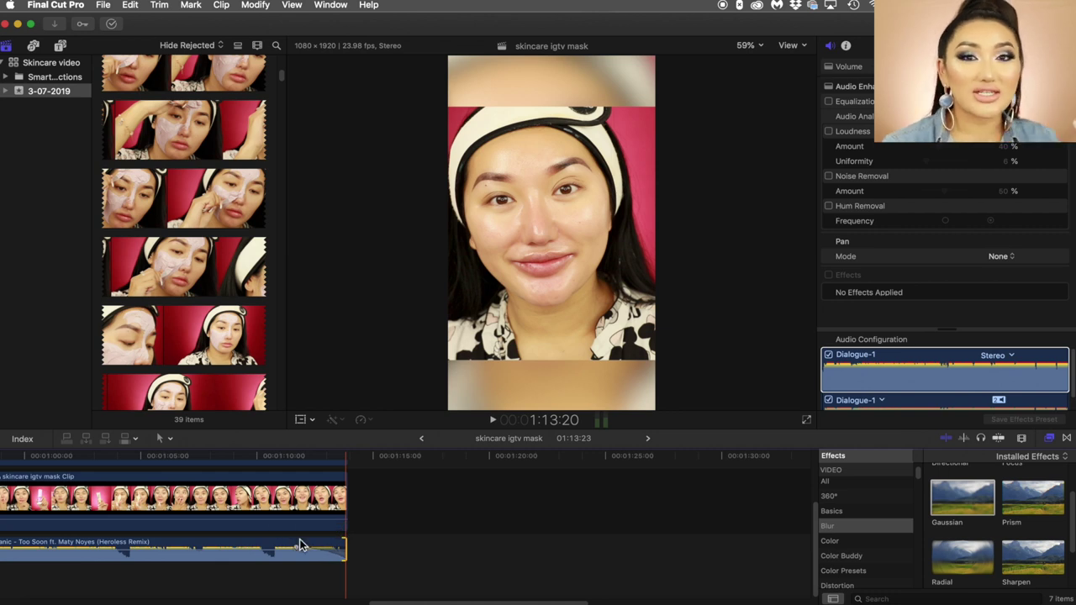
{"action": "key", "text": "space"}
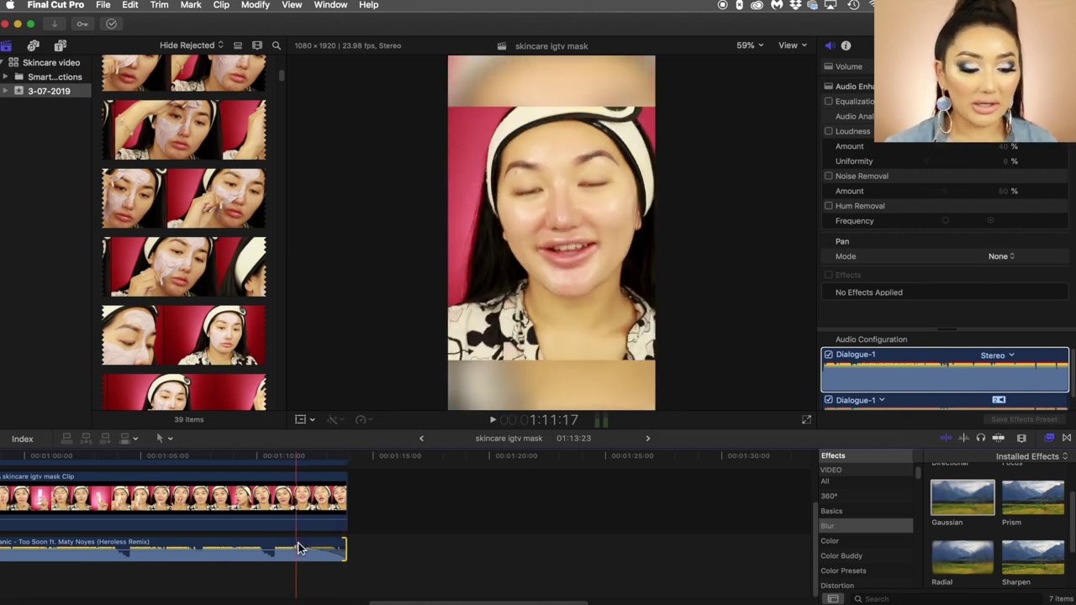
{"action": "left_click", "coordinate": [289, 583]}
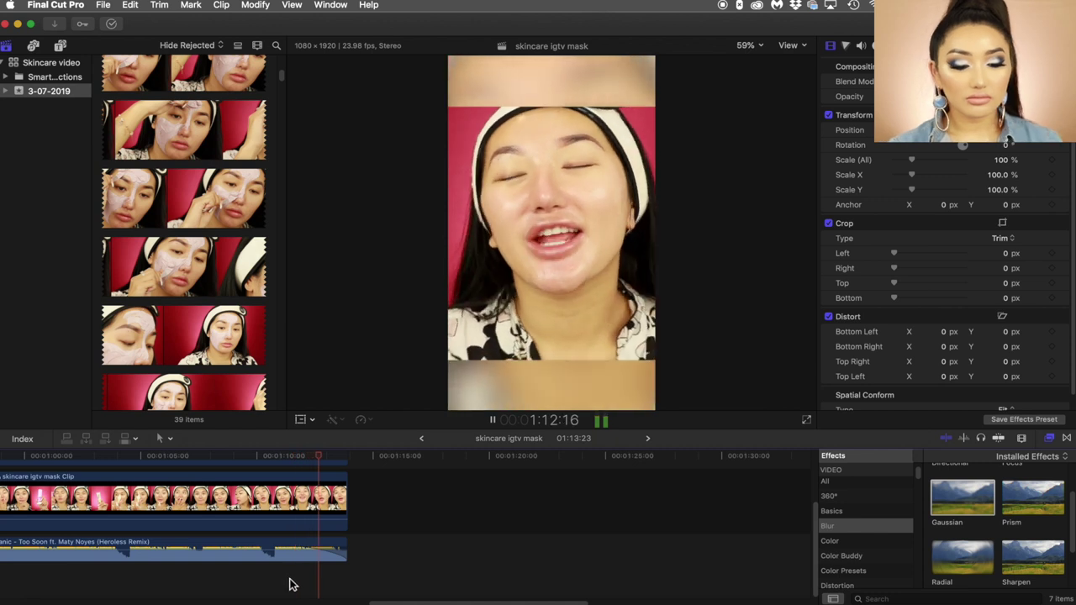
{"action": "scroll", "coordinate": [244, 572], "scroll_direction": "left", "scroll_amount": 10}
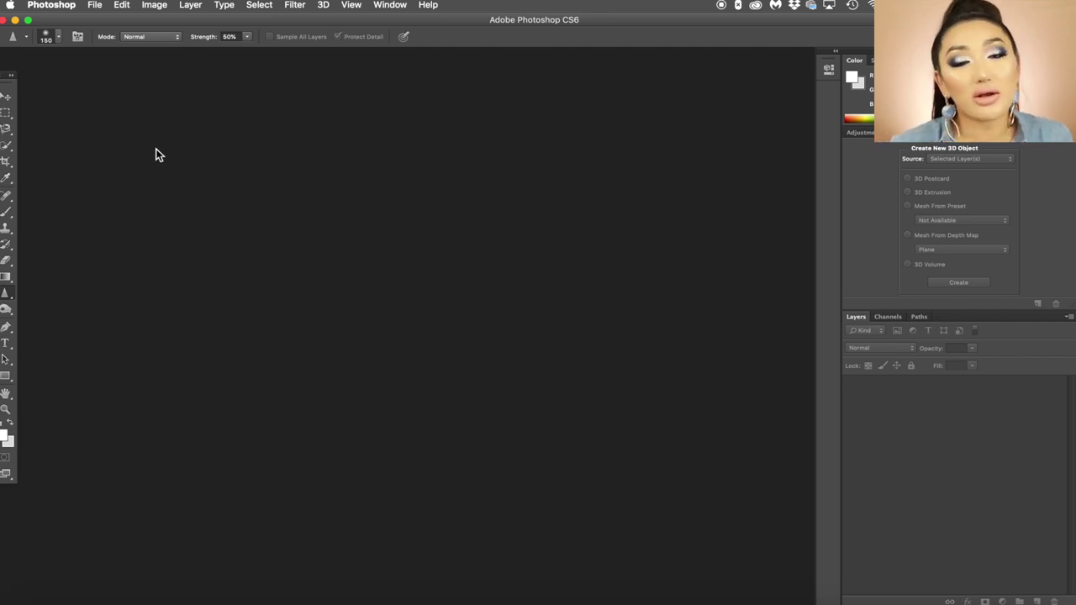
Step: Create a new 1080 x 1920 pixel document in Photoshop
{"action": "key", "text": "super+n"}
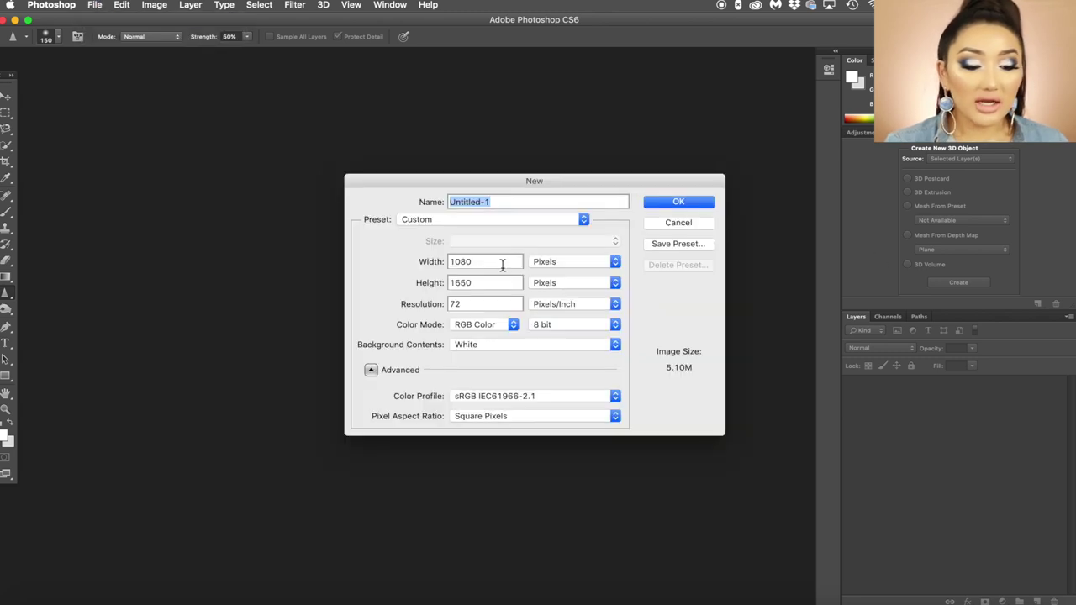
{"action": "left_click_drag", "start_coordinate": [502, 264], "coordinate": [438, 265]}
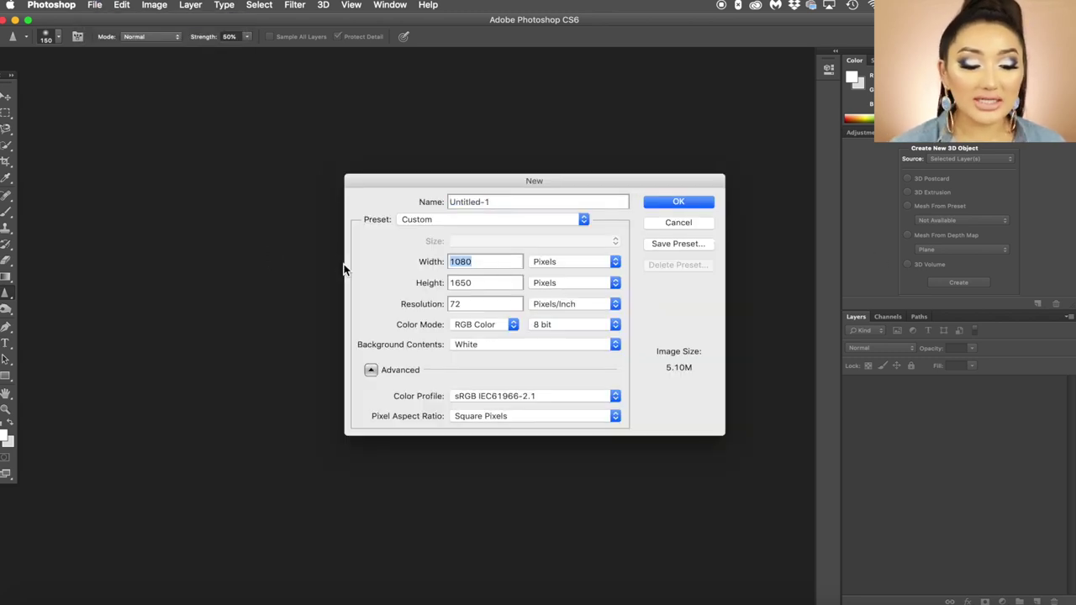
{"action": "key", "text": "Tab"}
{"action": "type", "text": "1920"}
{"action": "key", "text": "Return"}
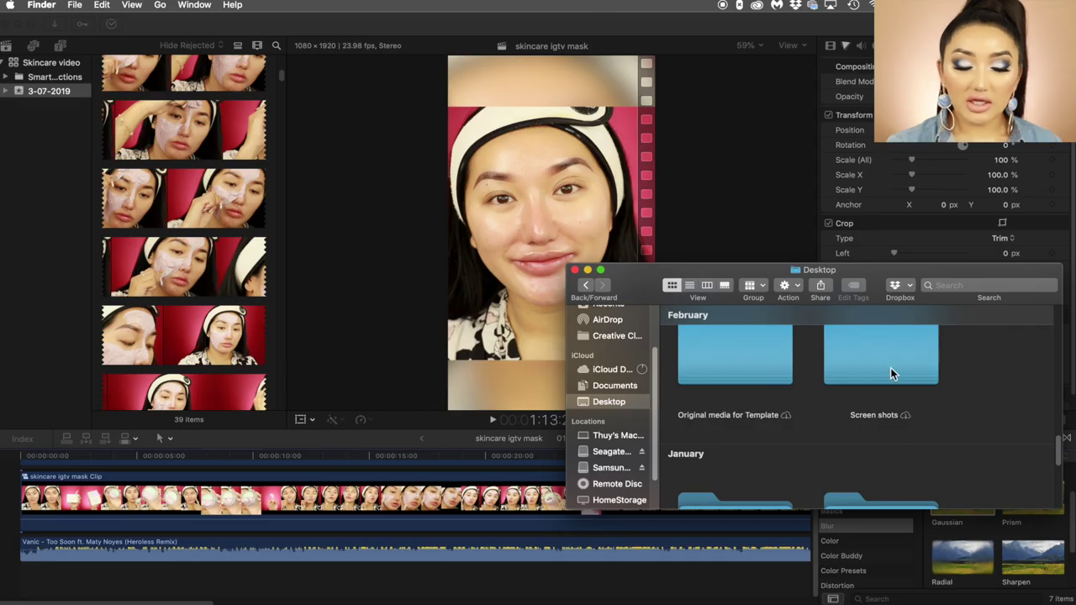
Step: Open the Screen shots folder on the Desktop in Finder and preview the video screenshots to choose a cover image
{"action": "double_click", "coordinate": [891, 368]}
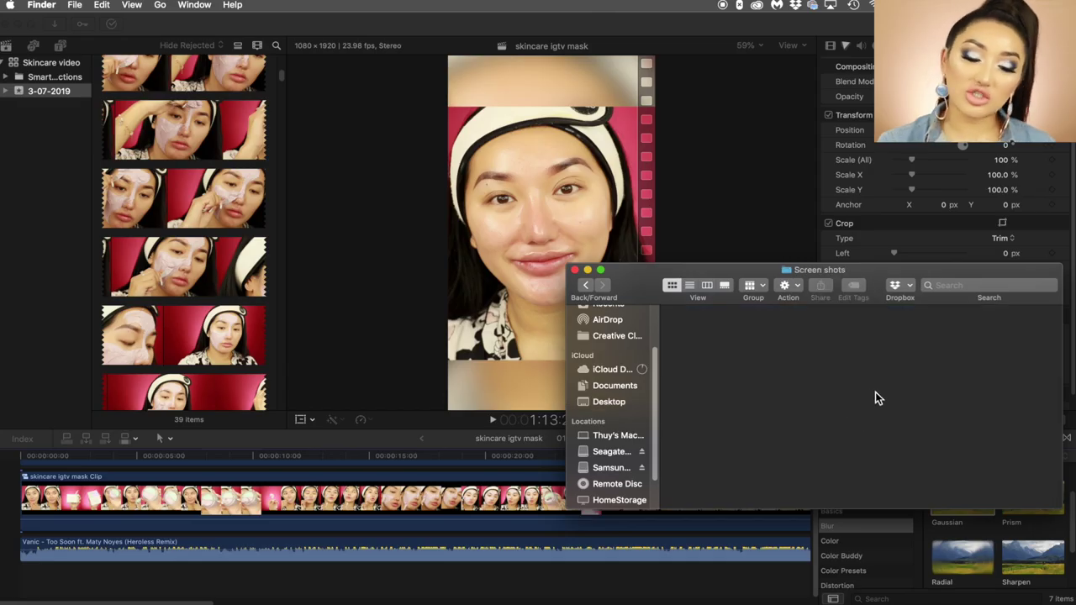
{"action": "left_click_drag", "start_coordinate": [812, 271], "coordinate": [597, 258]}
{"action": "double_click", "coordinate": [553, 360]}
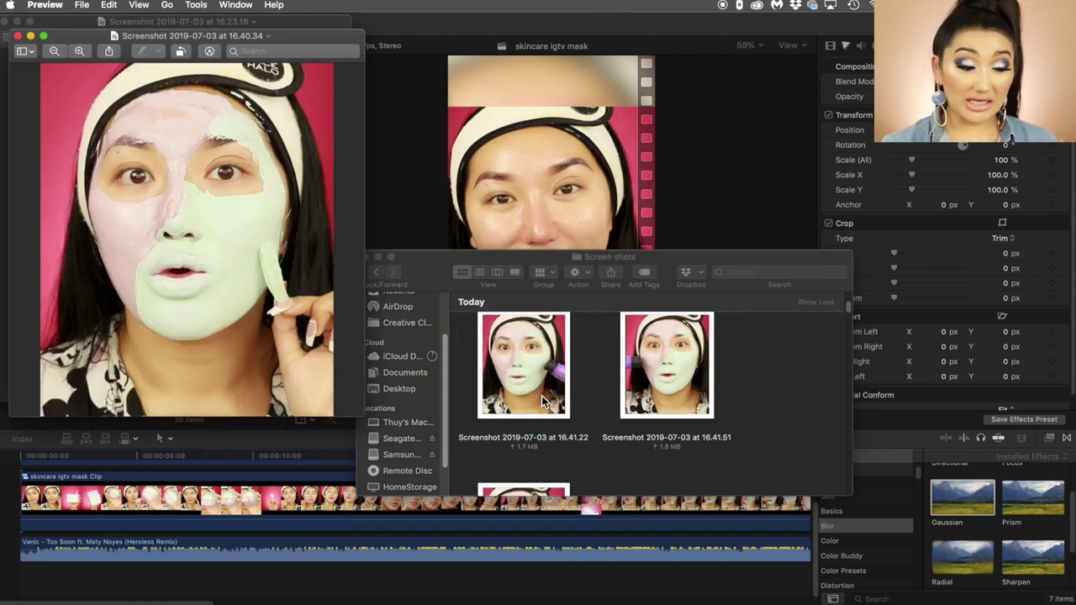
{"action": "left_click", "coordinate": [541, 395]}
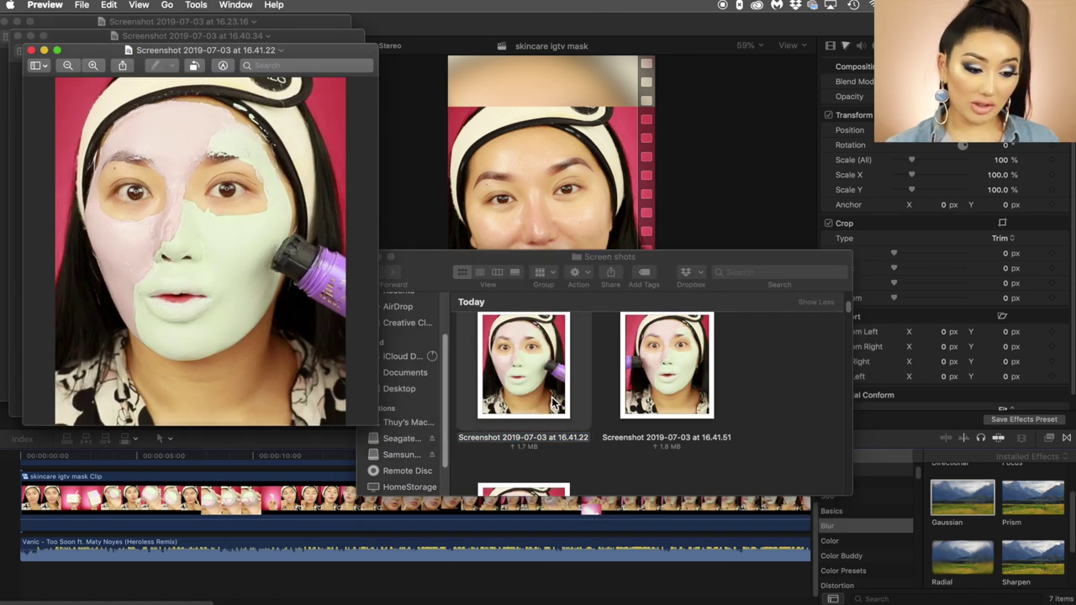
{"action": "left_click", "coordinate": [632, 406]}
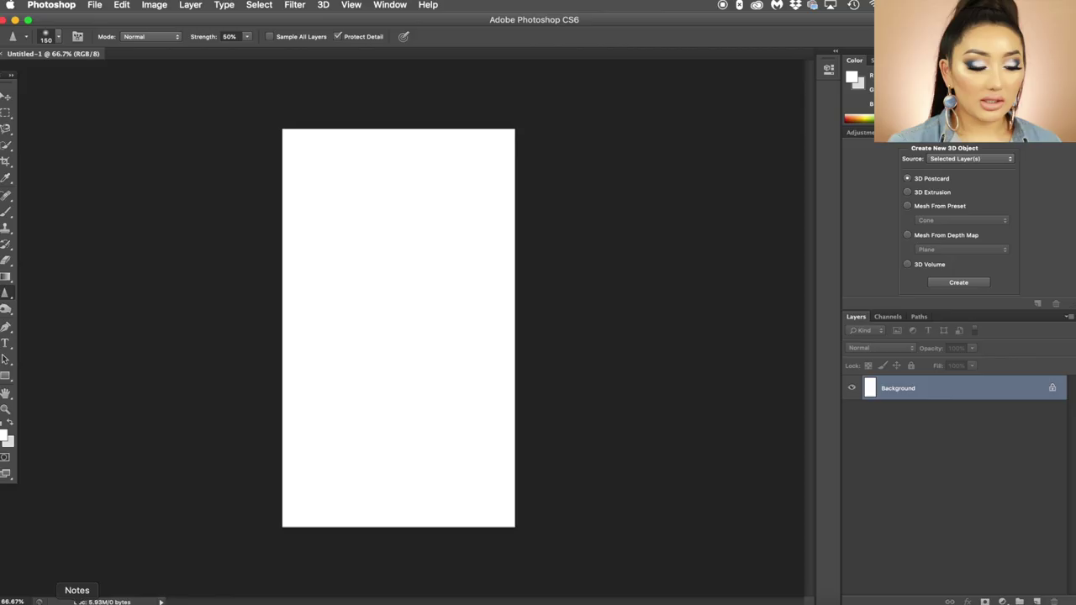
Step: Place the image "Screenshot 2019-07-03 at 16.42.02" from the Screen shots folder into the blank Photoshop document
{"action": "left_click", "coordinate": [42, 601]}
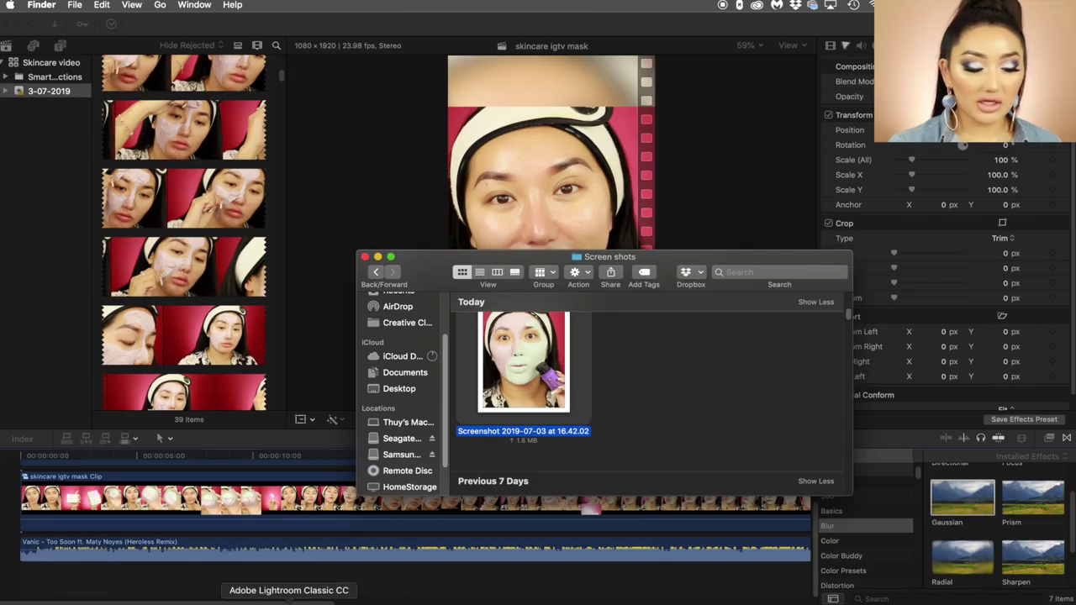
{"action": "left_click", "coordinate": [254, 601]}
{"action": "left_click", "coordinate": [42, 601]}
{"action": "left_click_drag", "start_coordinate": [519, 395], "coordinate": [275, 204]}
{"action": "key", "text": "Return"}
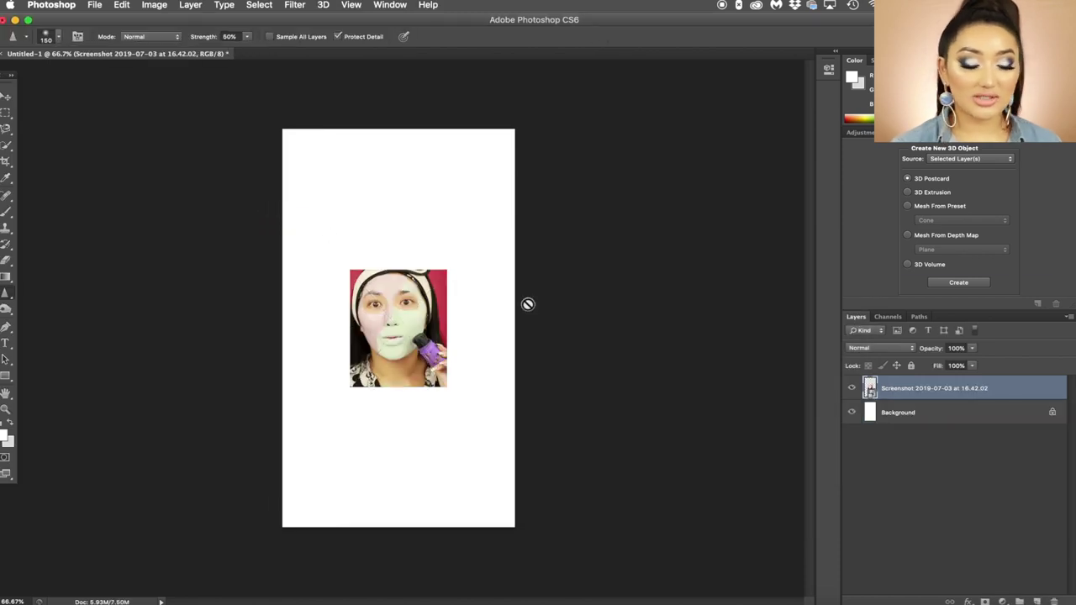
Step: Enlarge the placed screenshot with Free Transform so it fills the entire canvas
{"action": "key", "text": "super+t"}
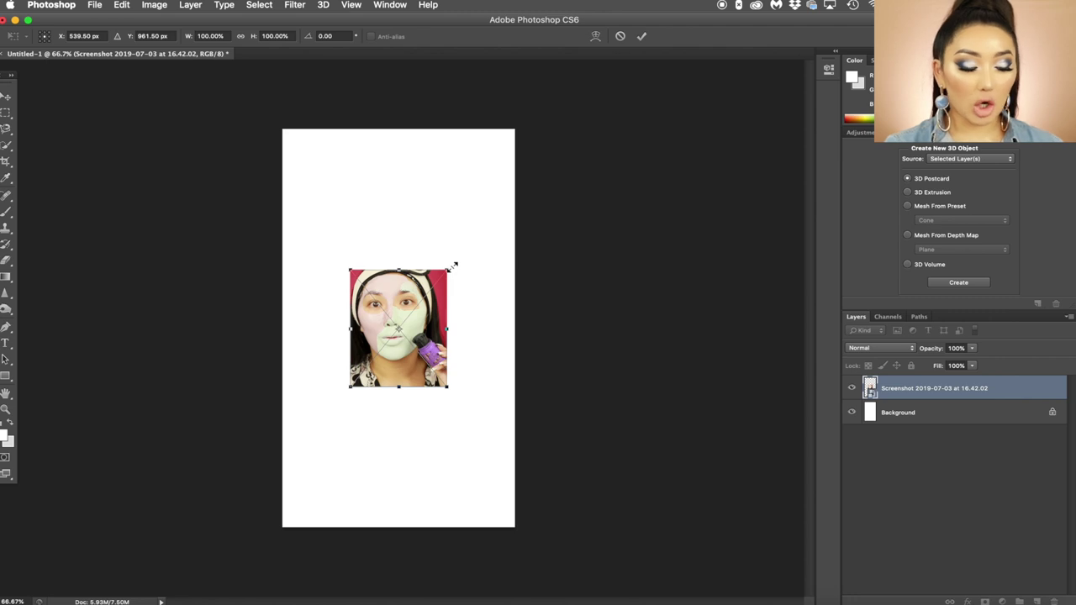
{"action": "left_click_drag", "start_coordinate": [453, 267], "coordinate": [529, 171]}
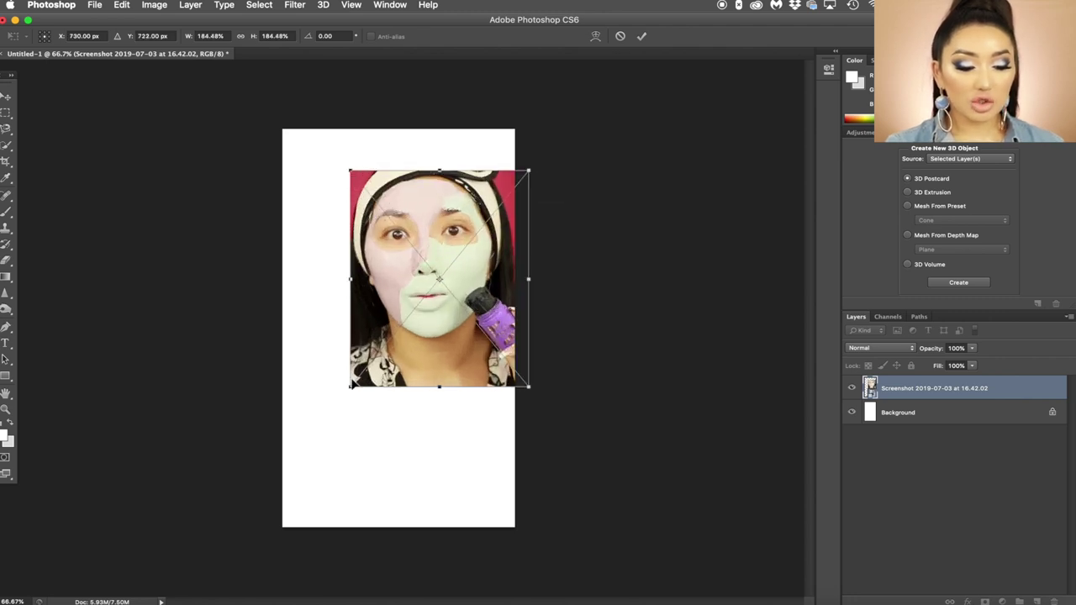
{"action": "left_click_drag", "start_coordinate": [351, 393], "coordinate": [286, 507]}
{"action": "left_click_drag", "start_coordinate": [528, 172], "coordinate": [565, 134]}
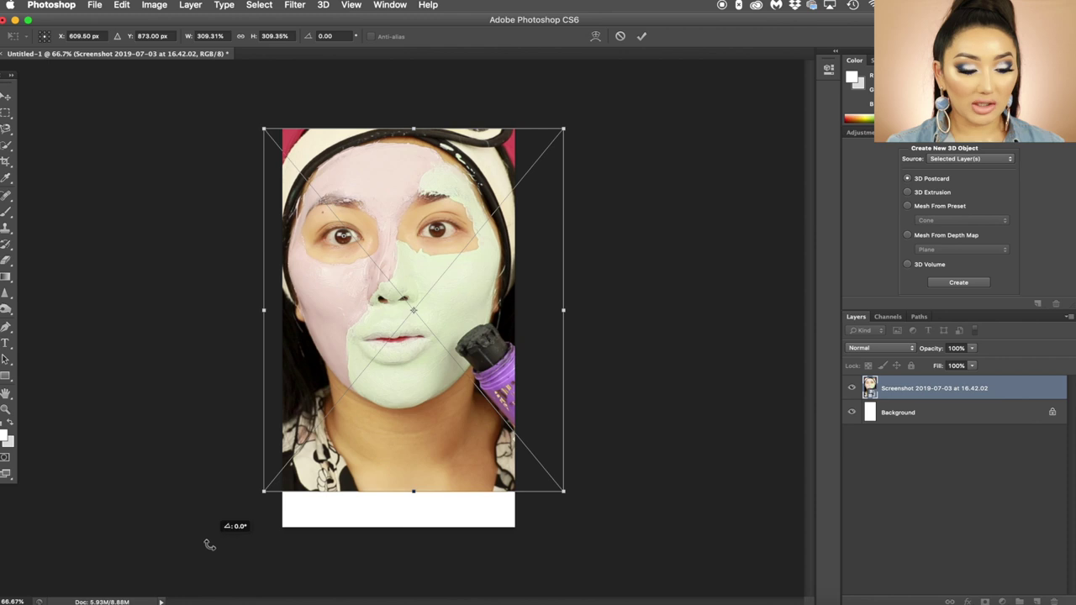
{"action": "key", "text": "Return"}
Step: Apply a Brightness/Contrast adjustment to the screenshot layer, setting the contrast to 30 and raising the brightness
{"action": "left_click", "coordinate": [128, 5]}
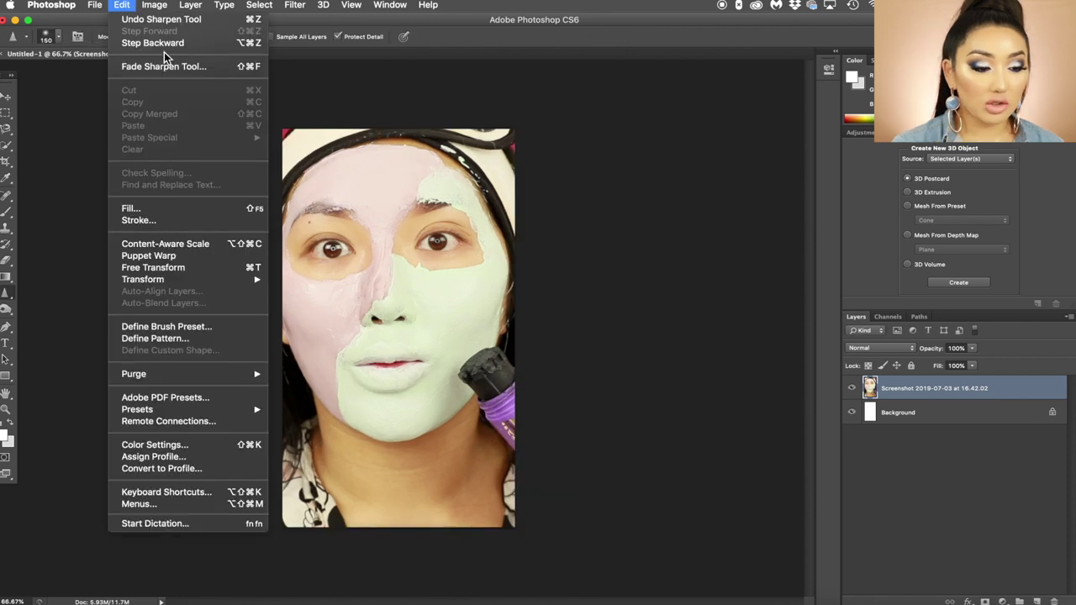
{"action": "mouse_move", "coordinate": [259, 51]}
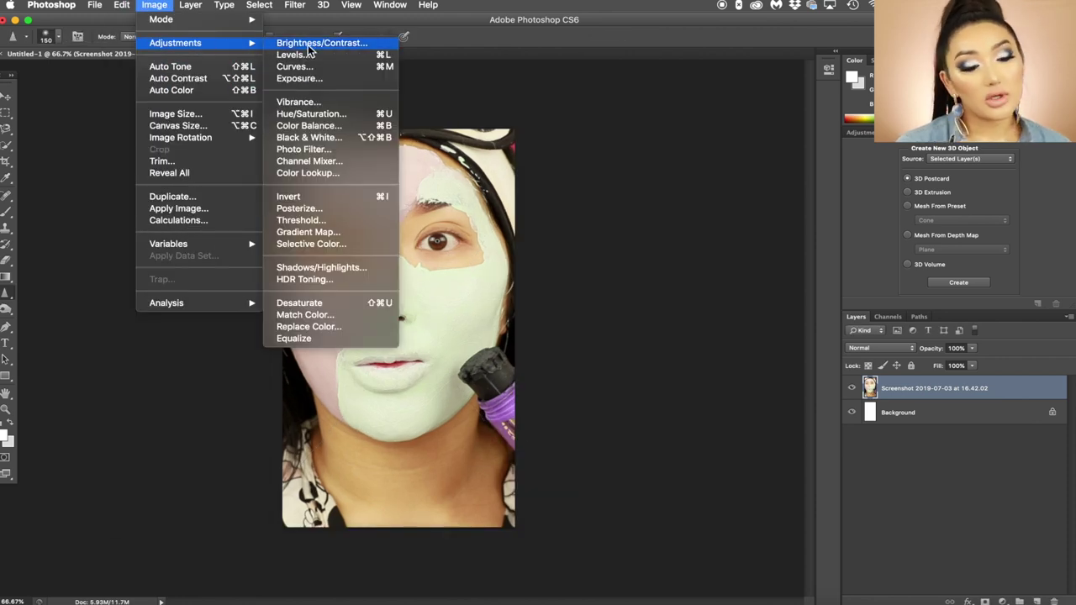
{"action": "left_click", "coordinate": [383, 42]}
{"action": "left_click_drag", "start_coordinate": [637, 308], "coordinate": [644, 309]}
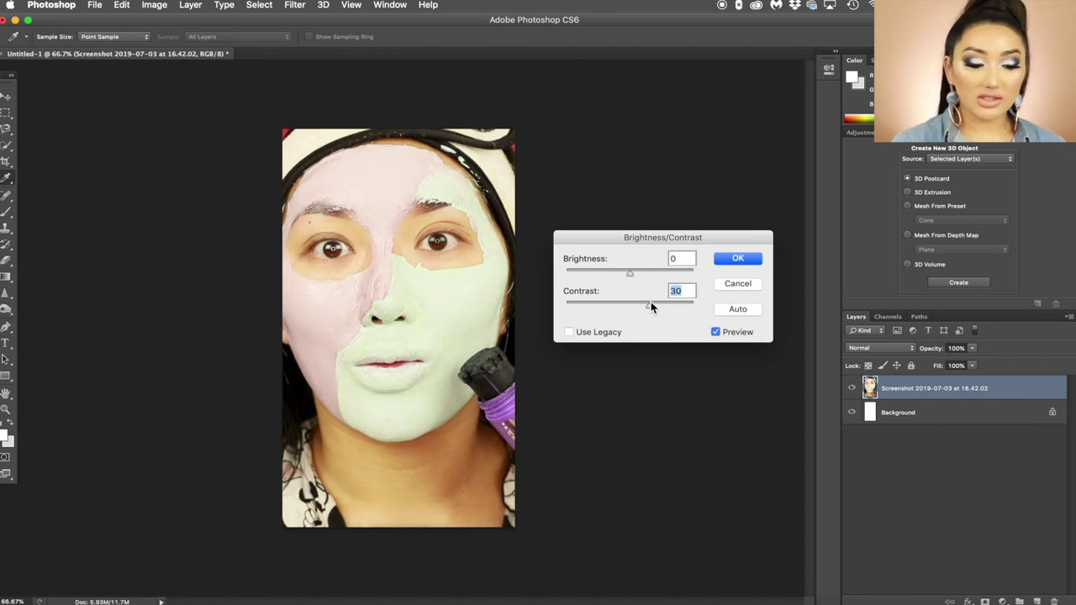
{"action": "left_click_drag", "start_coordinate": [632, 276], "coordinate": [644, 270]}
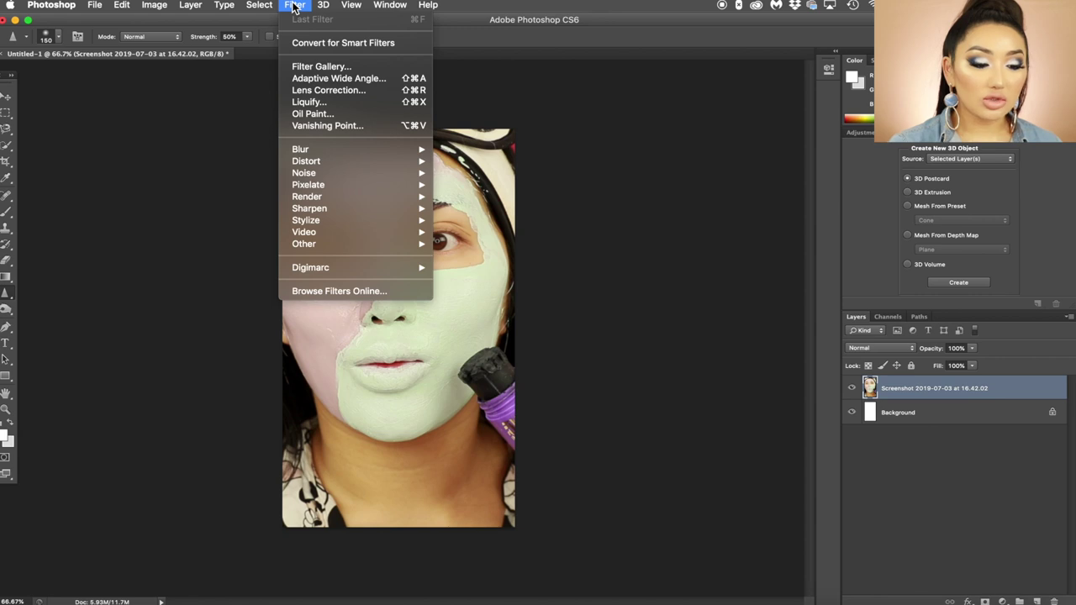
Step: Sharpen the screenshot layer with Unsharp Mask, using an increased amount, a radius of 1.0 pixels and threshold 0
{"action": "mouse_move", "coordinate": [331, 208]}
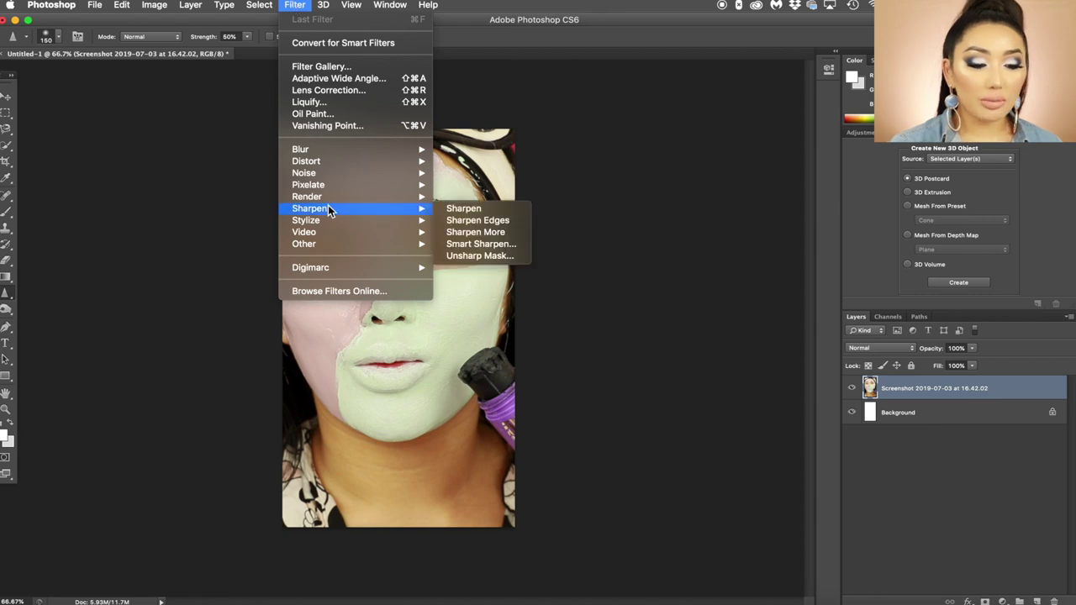
{"action": "left_click", "coordinate": [497, 259]}
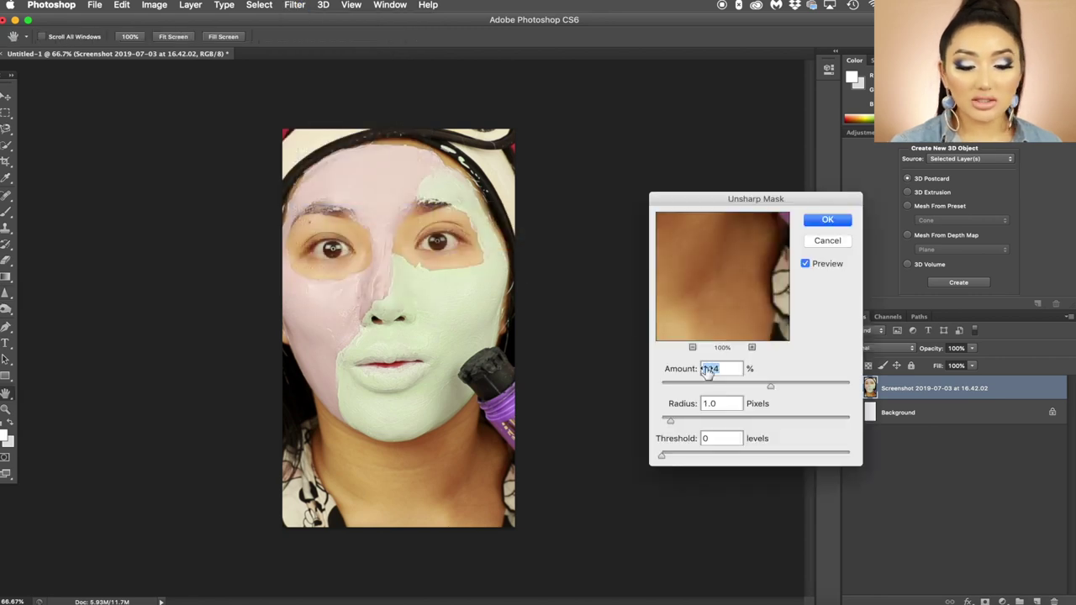
{"action": "mouse_move", "coordinate": [775, 387]}
{"action": "left_mouse_down"}
{"action": "mouse_move", "coordinate": [828, 384]}
{"action": "mouse_move", "coordinate": [795, 383]}
{"action": "left_mouse_up"}
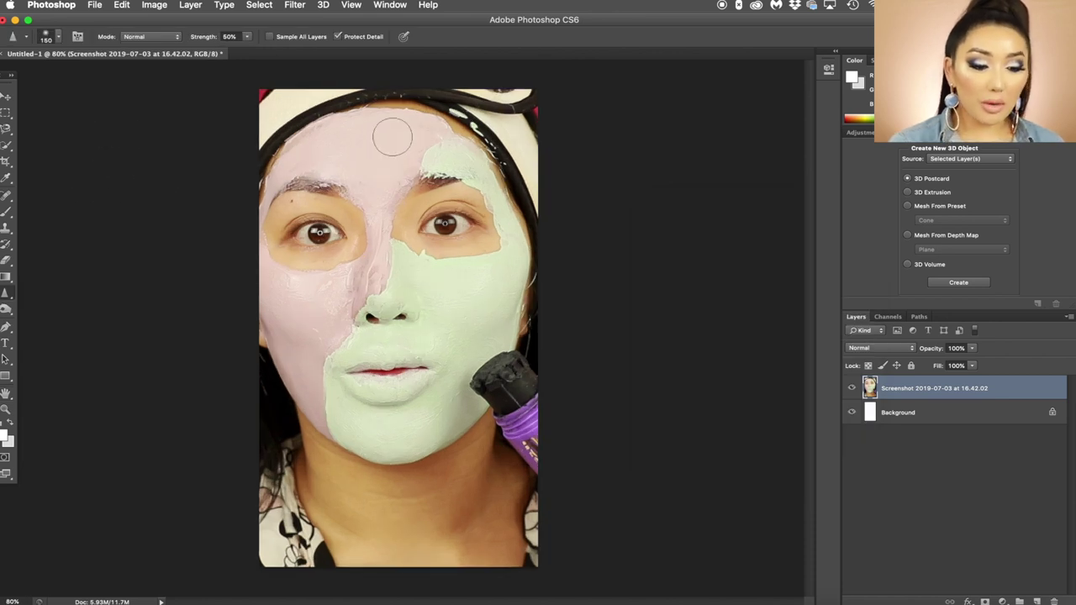
Step: Select the pink mask area with the Quick Selection tool, using a smaller brush to exclude the eye area
{"action": "left_click", "coordinate": [7, 150]}
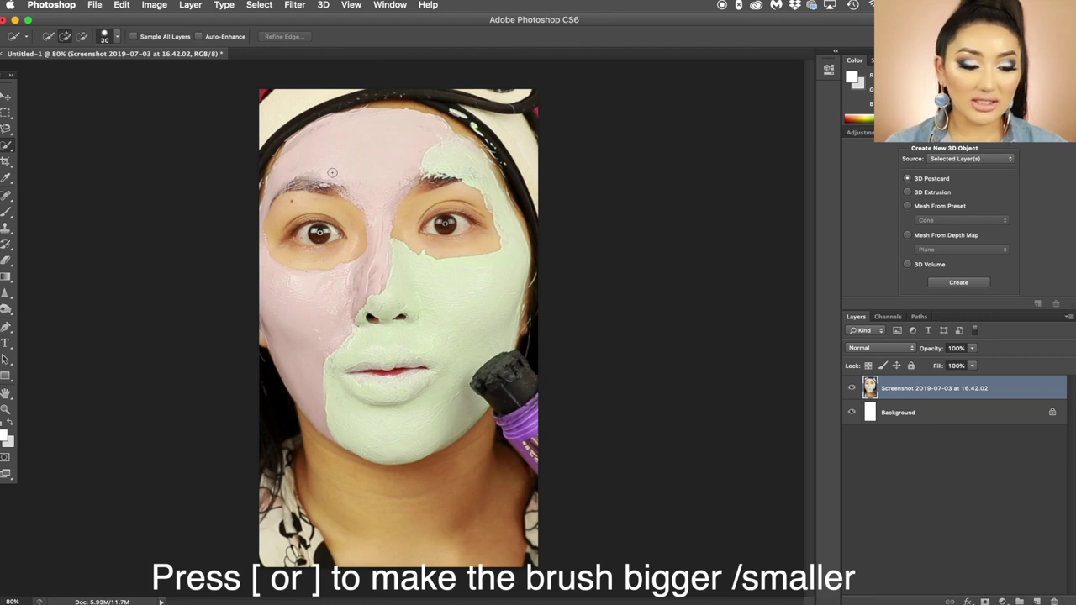
{"action": "left_click", "coordinate": [117, 40]}
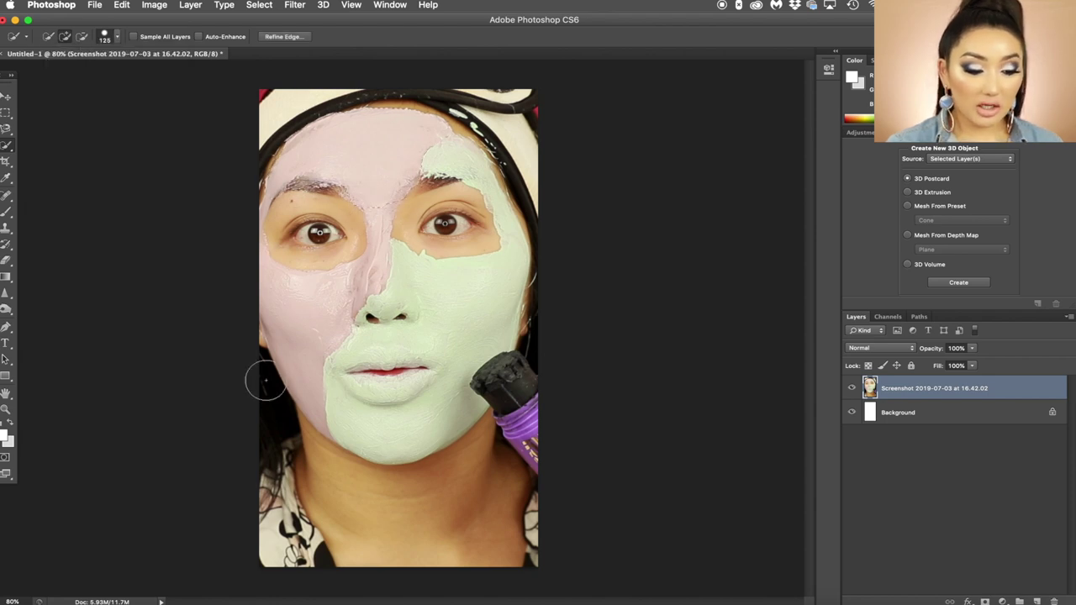
{"action": "mouse_move", "coordinate": [294, 308]}
{"action": "left_mouse_down"}
{"action": "mouse_move", "coordinate": [370, 303]}
{"action": "mouse_move", "coordinate": [362, 267]}
{"action": "mouse_move", "coordinate": [372, 252]}
{"action": "mouse_move", "coordinate": [322, 238]}
{"action": "left_mouse_up"}
{"action": "key", "text": "bracketleft"}
{"action": "key", "text": "bracketleft"}
{"action": "key", "text": "bracketleft"}
{"action": "key", "text": "bracketleft"}
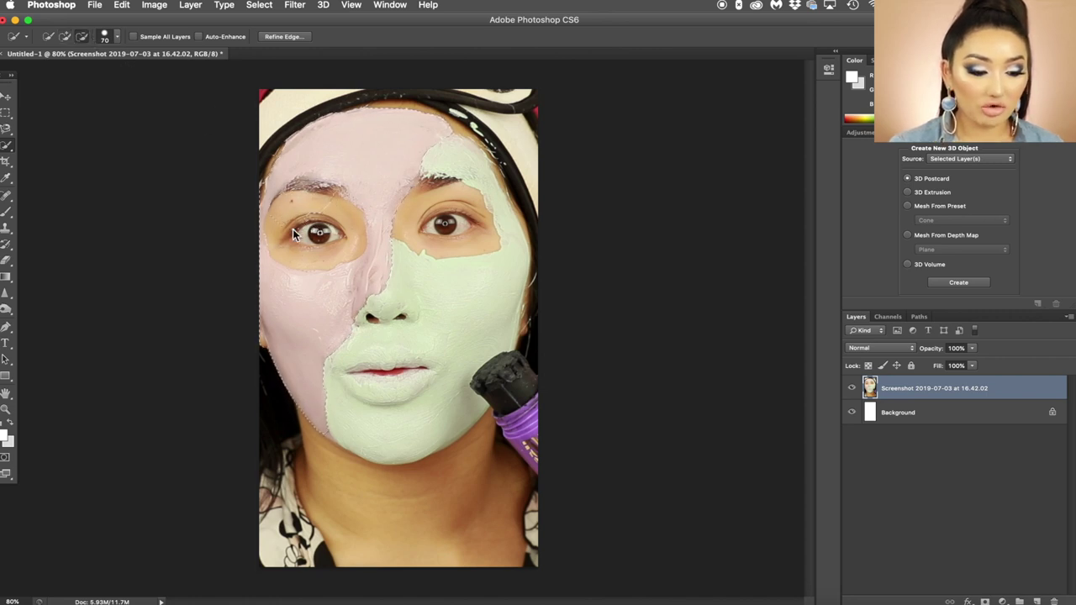
Step: Feather the pink mask selection slightly with Refine Edge and output it as a selection
{"action": "left_click", "coordinate": [282, 37]}
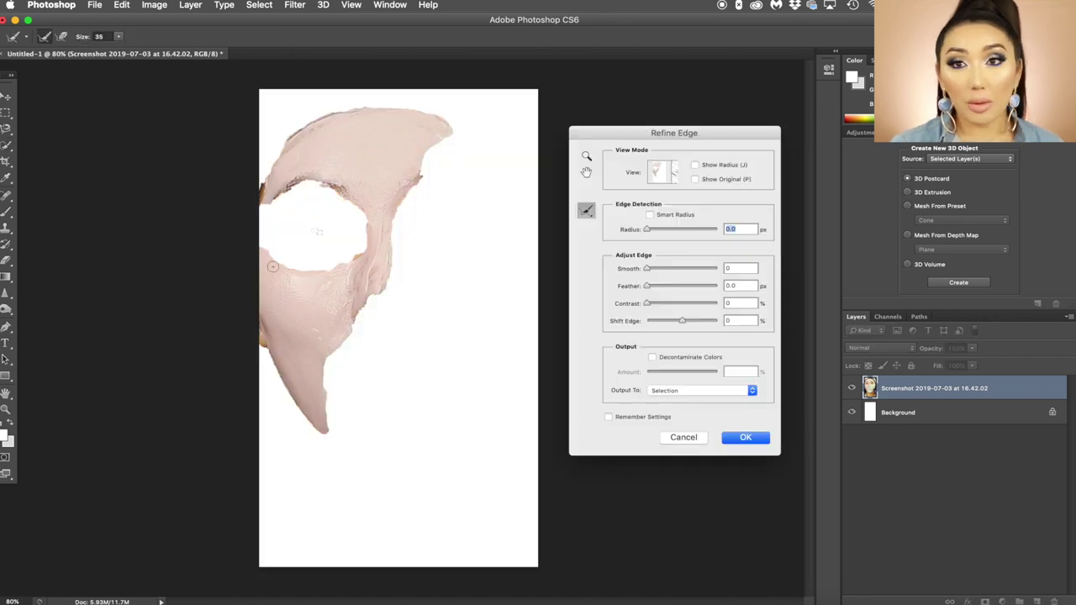
{"action": "left_click", "coordinate": [654, 286]}
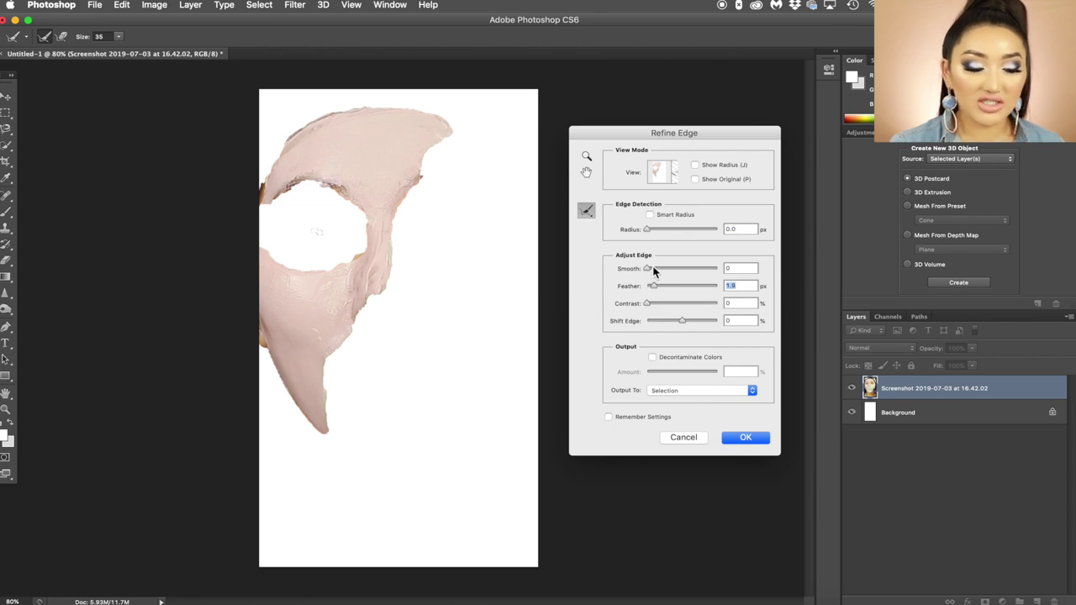
{"action": "left_click", "coordinate": [751, 443]}
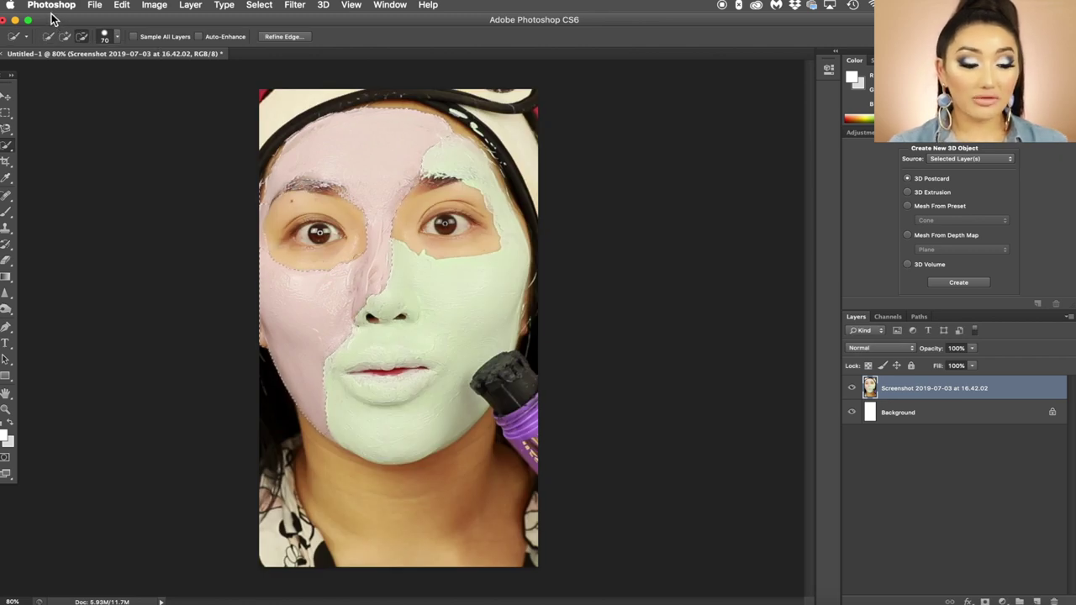
Step: Copy the selected pink mask area onto its own layer and nudge it very slightly over the photo
{"action": "key", "text": "super+j"}
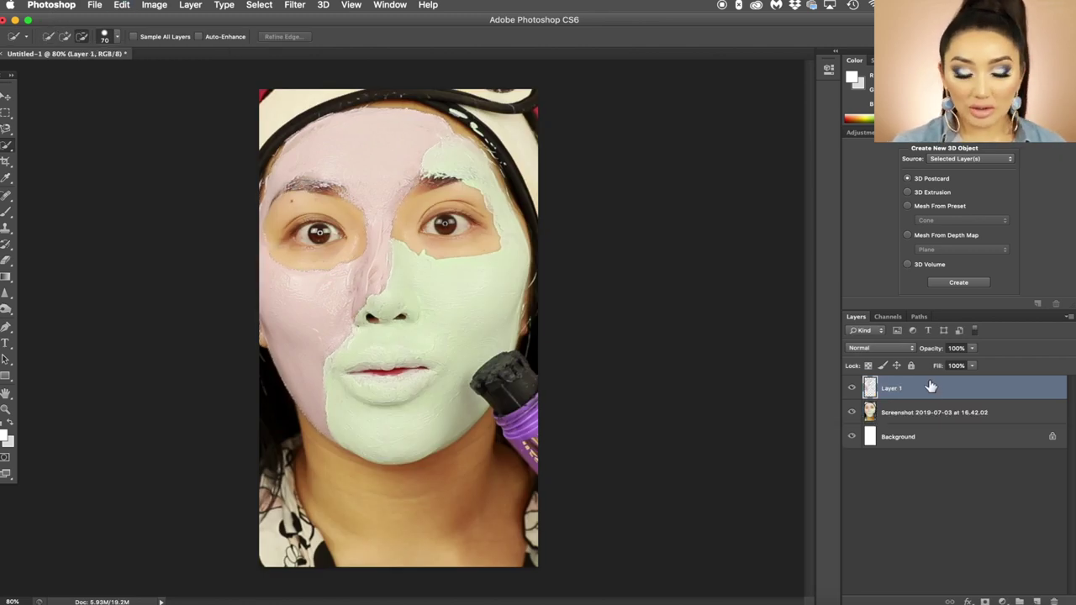
{"action": "key", "text": "v"}
{"action": "mouse_move", "coordinate": [363, 233]}
{"action": "left_mouse_down"}
{"action": "mouse_move", "coordinate": [467, 239]}
{"action": "mouse_move", "coordinate": [357, 241]}
{"action": "mouse_move", "coordinate": [374, 220]}
{"action": "left_mouse_up"}
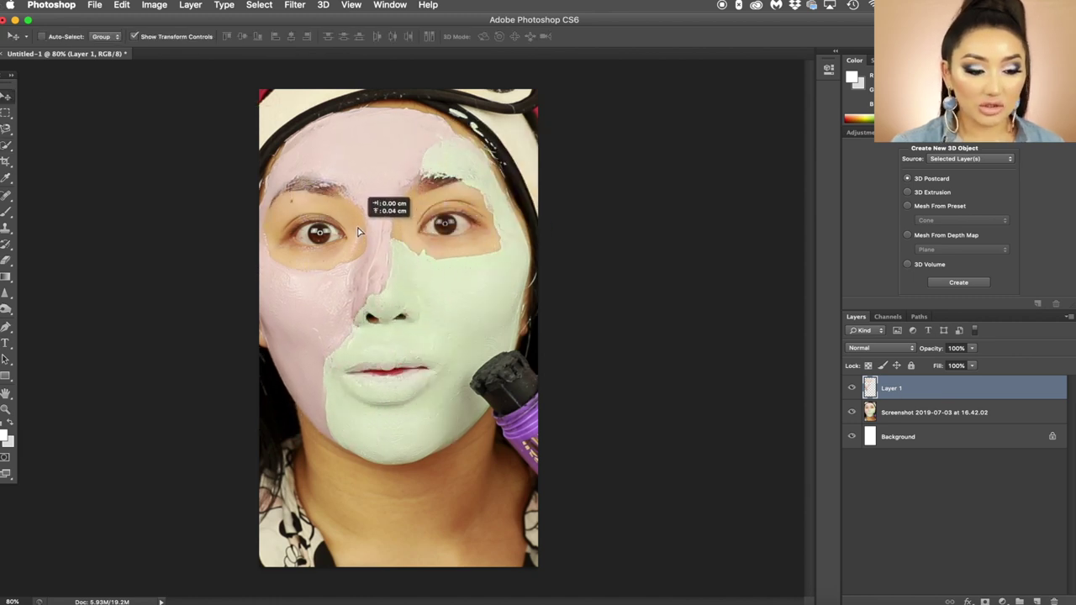
Step: Apply Levels to the pink mask layer with input levels of 30, 0.87 and 241
{"action": "left_click", "coordinate": [154, 4]}
{"action": "mouse_move", "coordinate": [175, 42]}
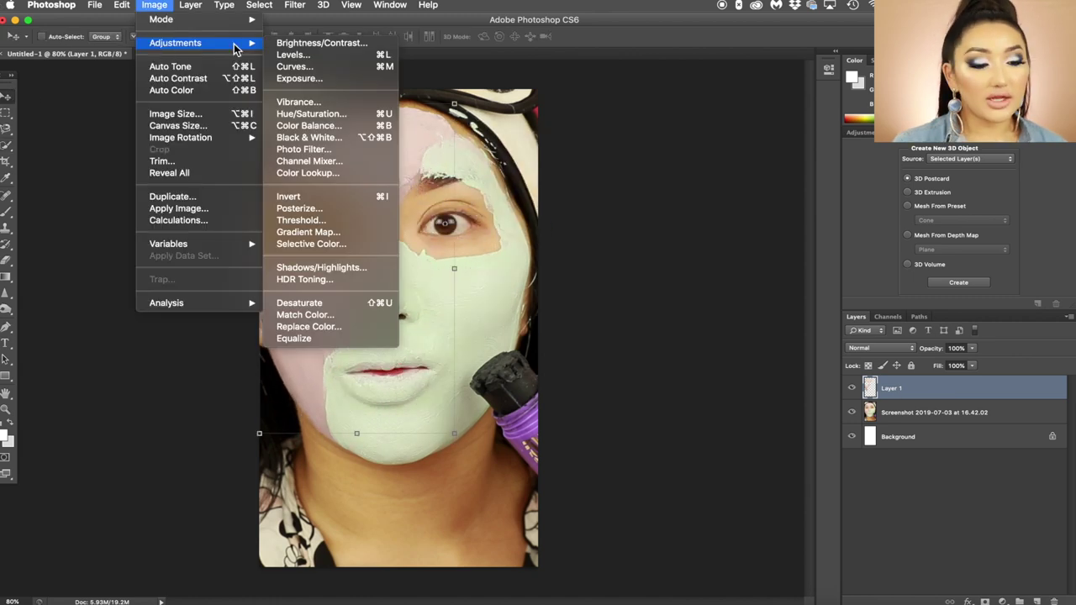
{"action": "left_click", "coordinate": [294, 59]}
{"action": "mouse_move", "coordinate": [746, 310]}
{"action": "left_mouse_down"}
{"action": "mouse_move", "coordinate": [769, 310]}
{"action": "mouse_move", "coordinate": [748, 313]}
{"action": "left_mouse_up"}
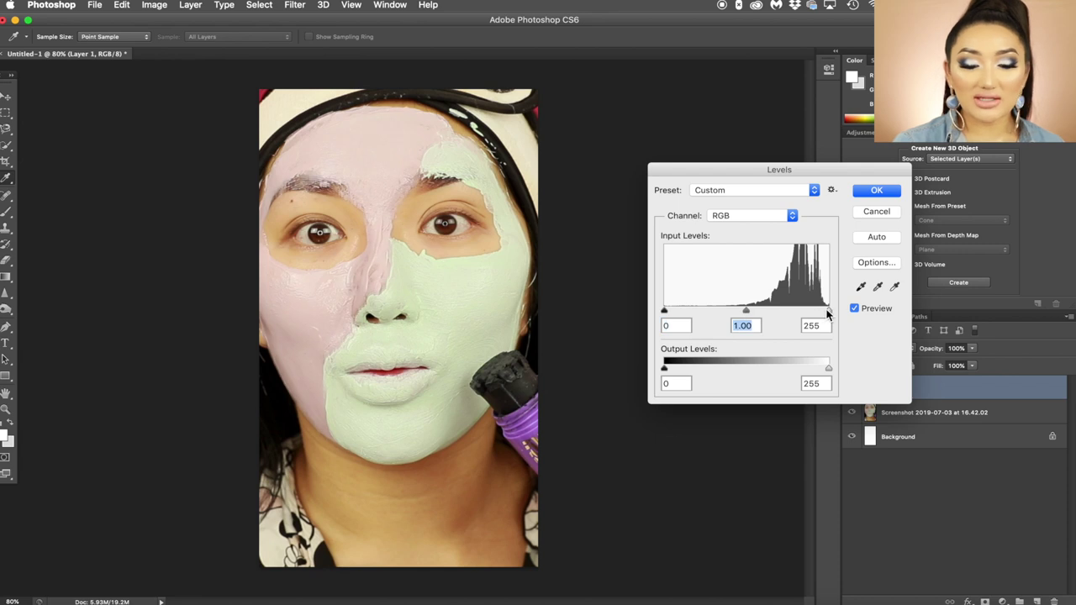
{"action": "left_click_drag", "start_coordinate": [829, 311], "coordinate": [820, 311]}
{"action": "left_click_drag", "start_coordinate": [664, 311], "coordinate": [683, 311]}
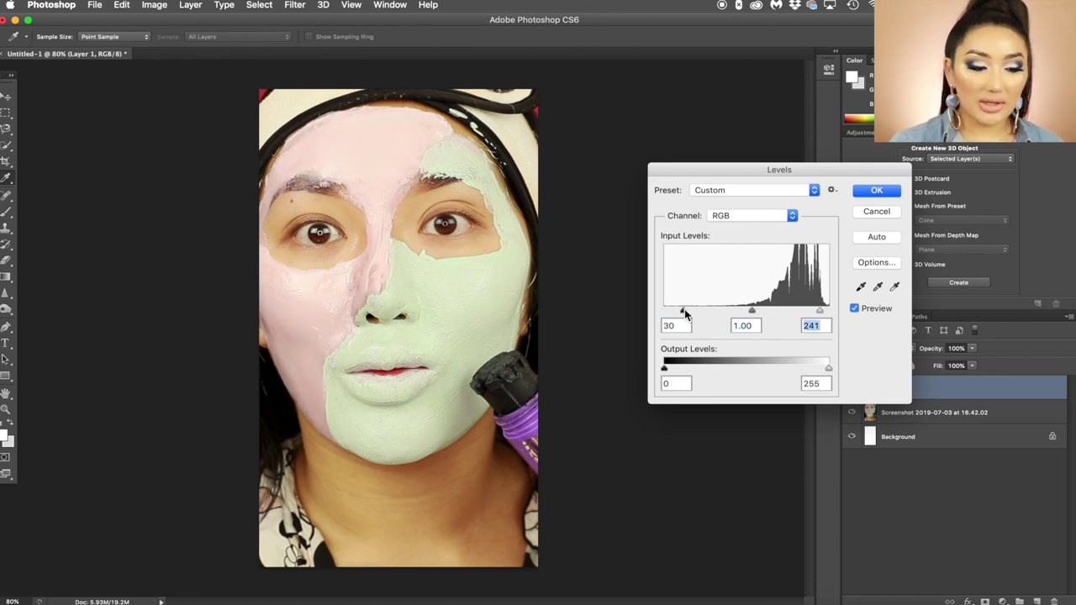
{"action": "left_click_drag", "start_coordinate": [753, 311], "coordinate": [760, 313]}
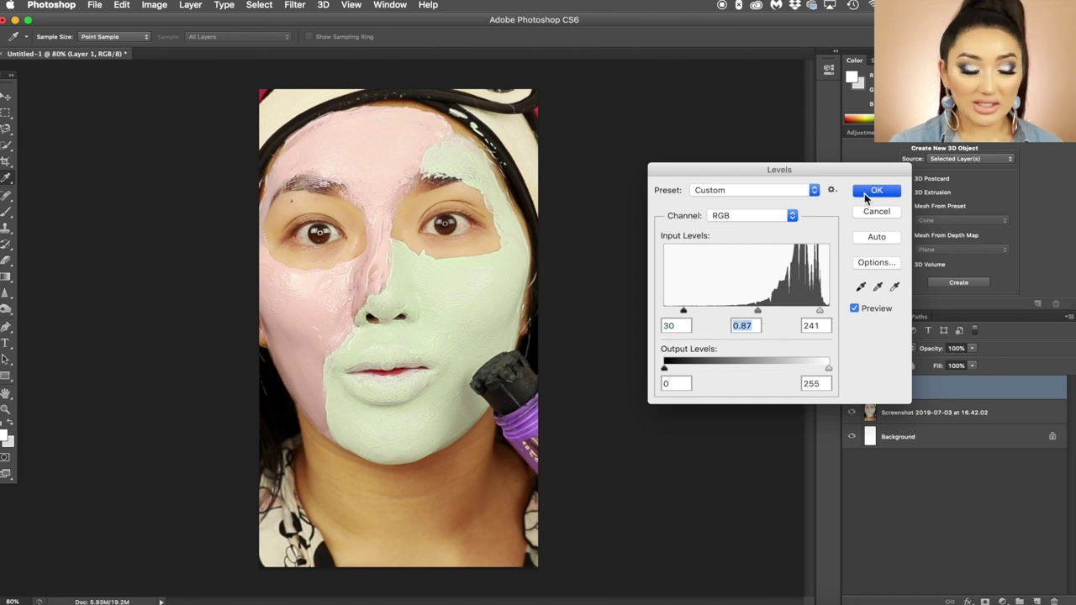
{"action": "left_click", "coordinate": [876, 190]}
{"action": "key", "text": "v"}
Step: Apply Curves to the pink mask layer, lowering the midtones and placing an upper point at input 178, output 181
{"action": "left_click", "coordinate": [153, 4]}
{"action": "mouse_move", "coordinate": [165, 47]}
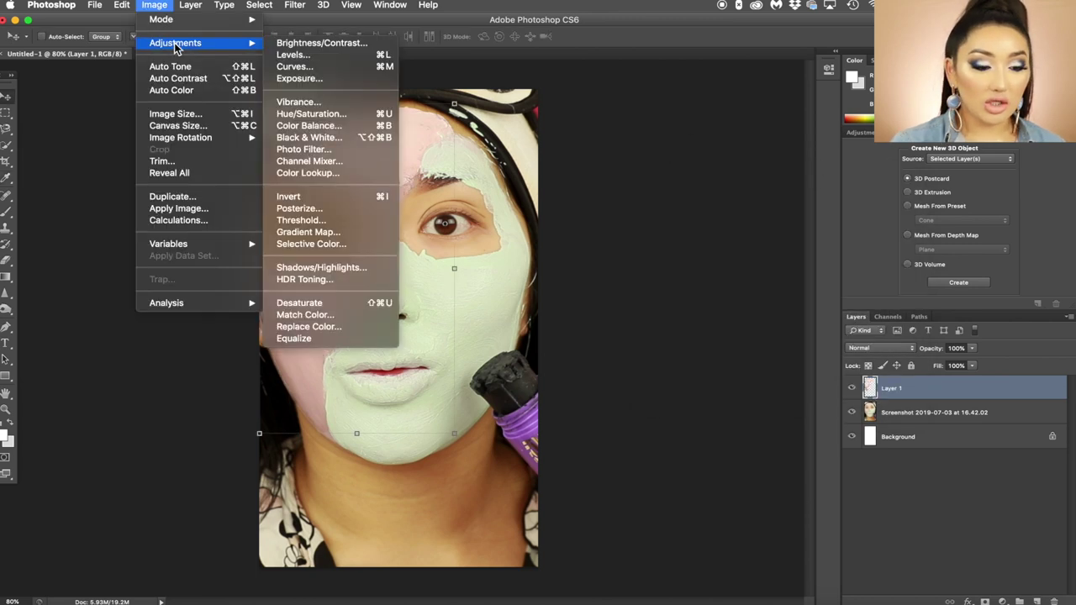
{"action": "left_click", "coordinate": [295, 66]}
{"action": "left_click", "coordinate": [692, 281]}
{"action": "left_click_drag", "start_coordinate": [692, 281], "coordinate": [690, 284]}
{"action": "left_click", "coordinate": [717, 248]}
{"action": "left_click_drag", "start_coordinate": [718, 248], "coordinate": [719, 247]}
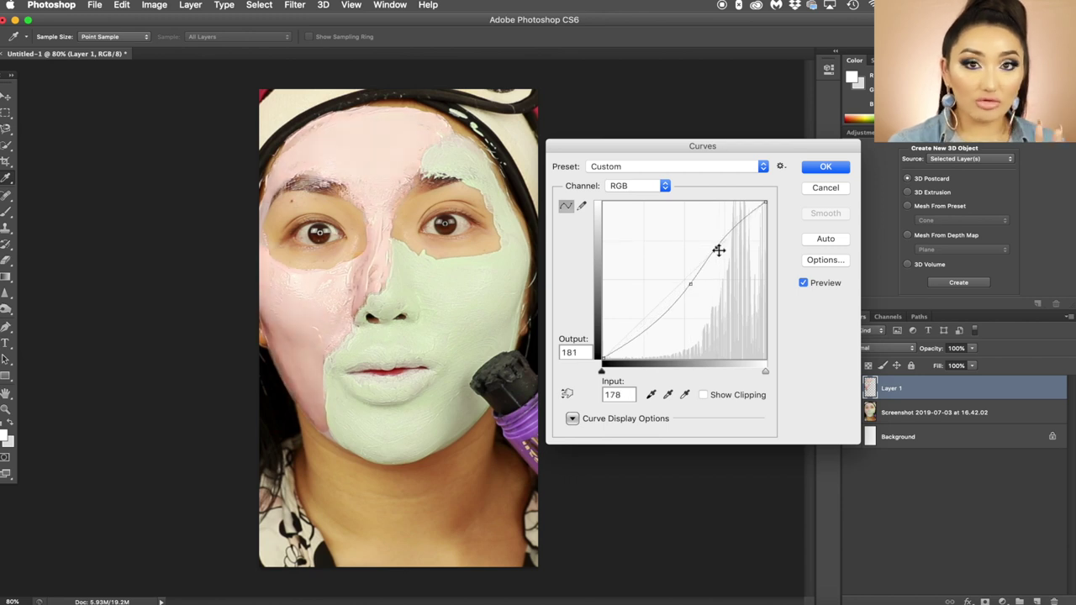
{"action": "left_click_drag", "start_coordinate": [662, 317], "coordinate": [664, 322]}
{"action": "left_click", "coordinate": [826, 166]}
{"action": "key", "text": "v"}
Step: Apply Vibrance +26 and Saturation +22 to the pink mask layer, and toggle the layer's visibility to compare the result
{"action": "left_click", "coordinate": [294, 5]}
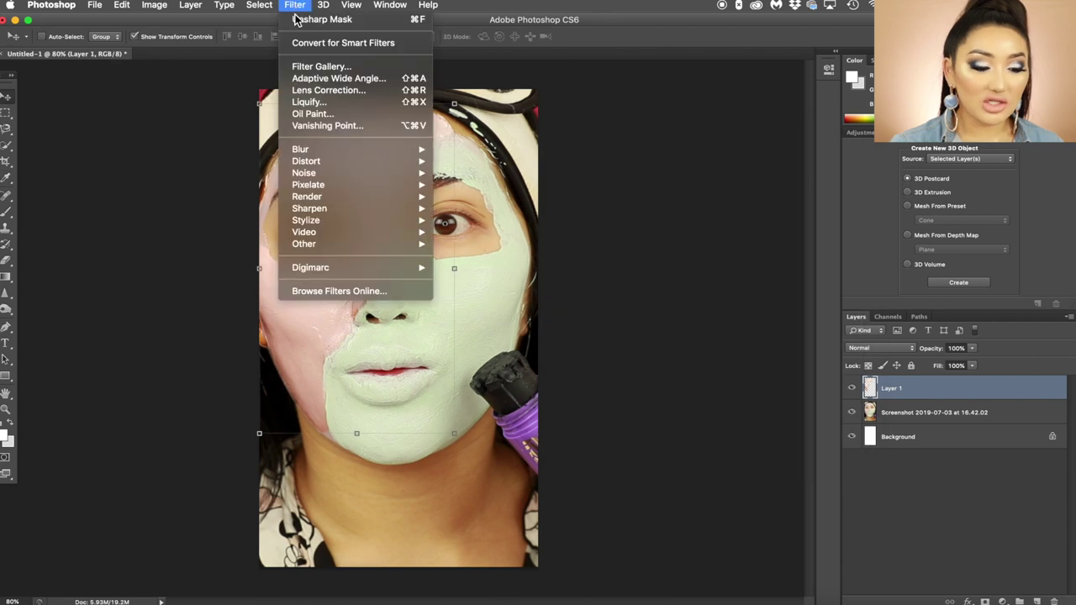
{"action": "left_click", "coordinate": [295, 5]}
{"action": "left_click", "coordinate": [154, 5]}
{"action": "mouse_move", "coordinate": [248, 42]}
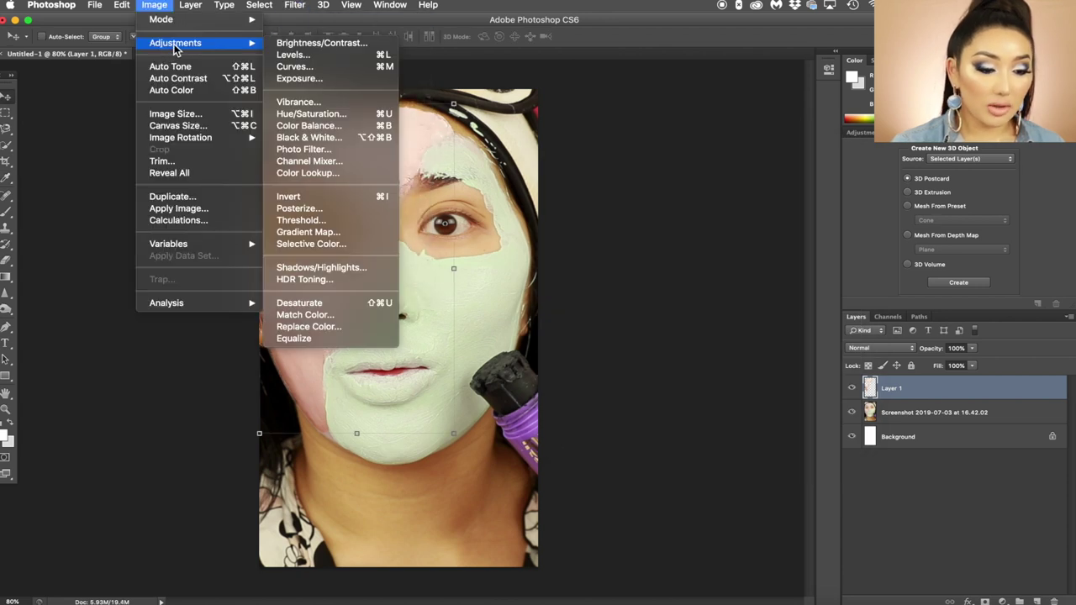
{"action": "left_click", "coordinate": [343, 101]}
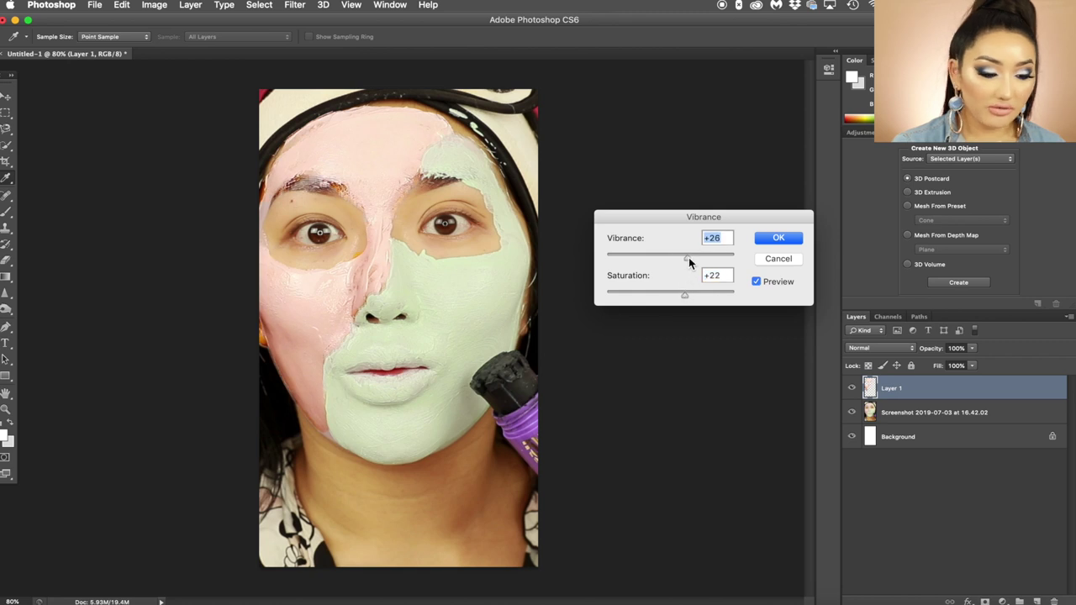
{"action": "left_click", "coordinate": [775, 238]}
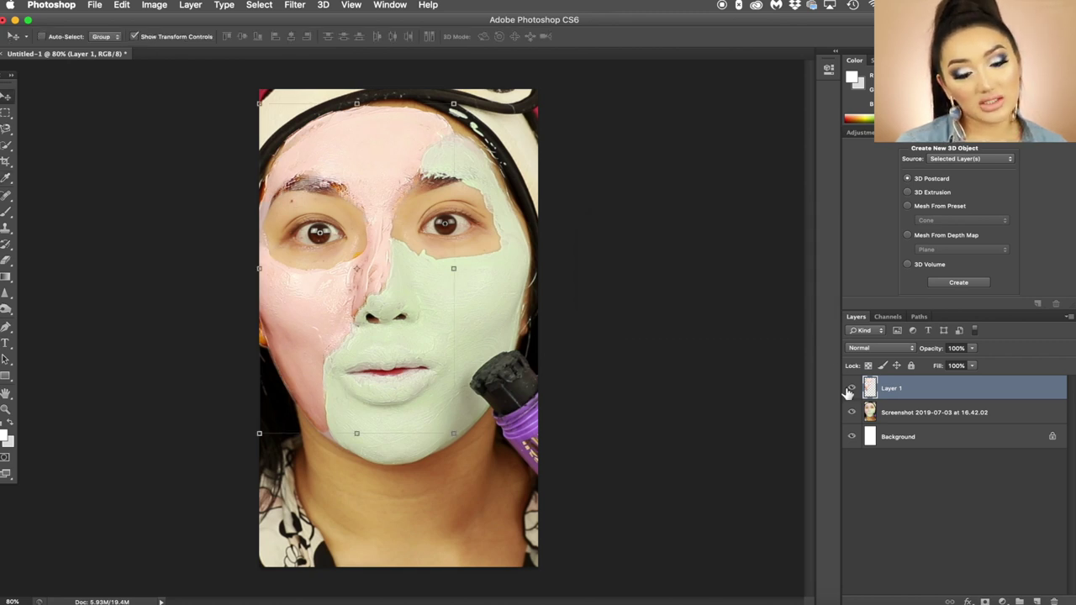
{"action": "left_click", "coordinate": [851, 389]}
{"action": "left_click", "coordinate": [852, 390]}
{"action": "left_click", "coordinate": [852, 390]}
{"action": "left_click", "coordinate": [852, 389]}
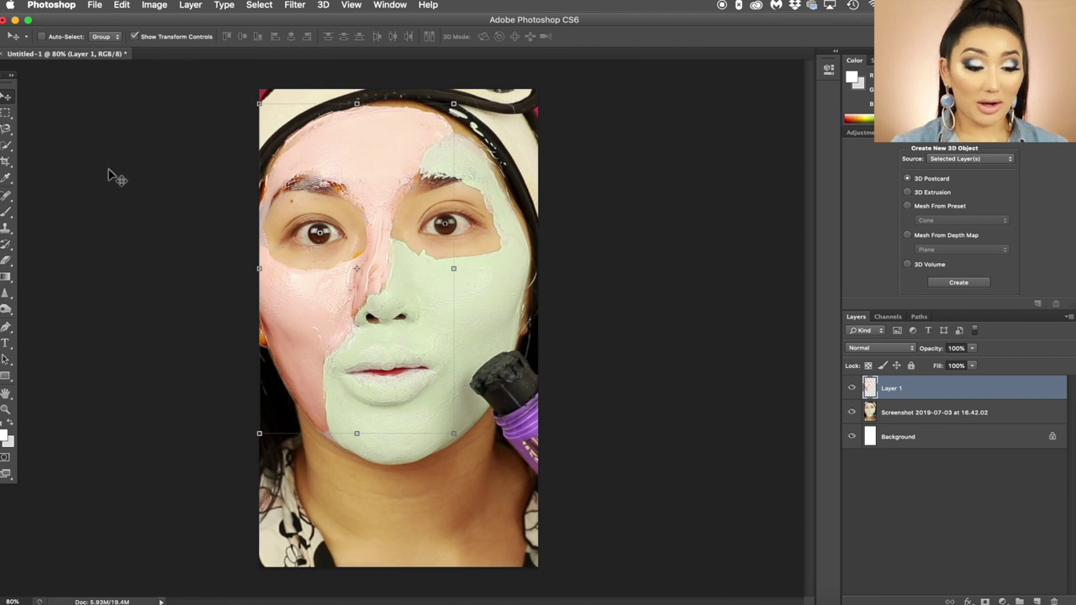
Step: Try a Hue/Saturation hue shift on the green mask area of the screenshot layer
{"action": "left_click", "coordinate": [992, 412]}
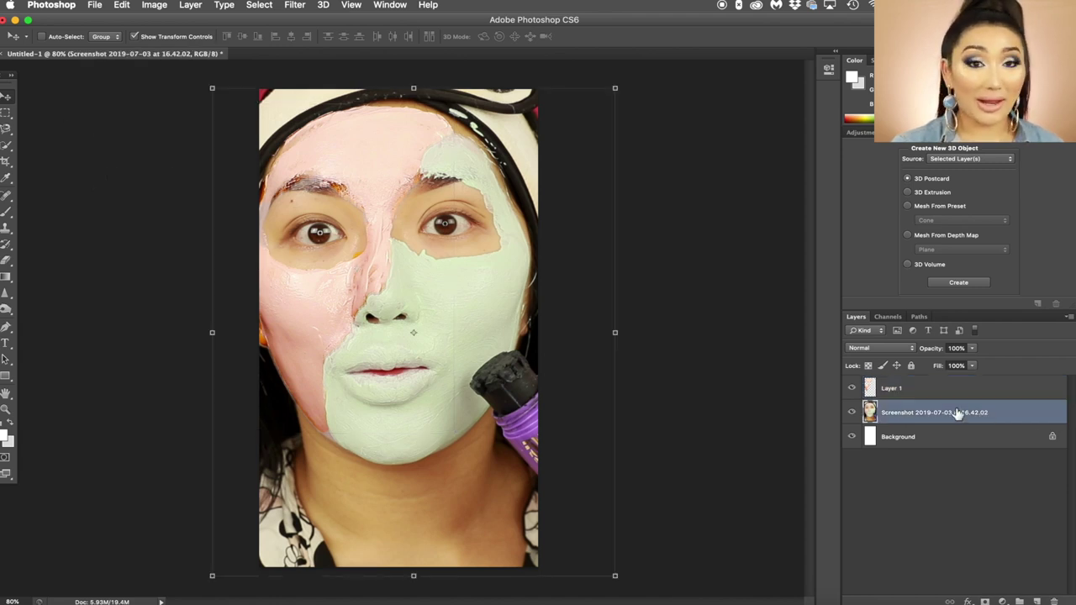
{"action": "left_click", "coordinate": [154, 5]}
{"action": "mouse_move", "coordinate": [175, 42]}
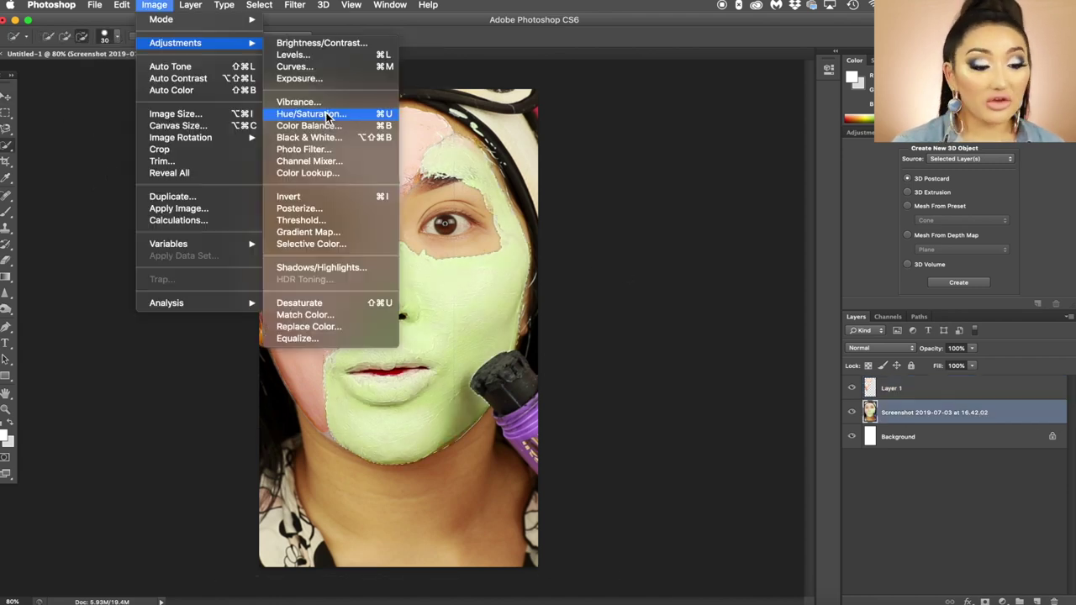
{"action": "left_click", "coordinate": [328, 118]}
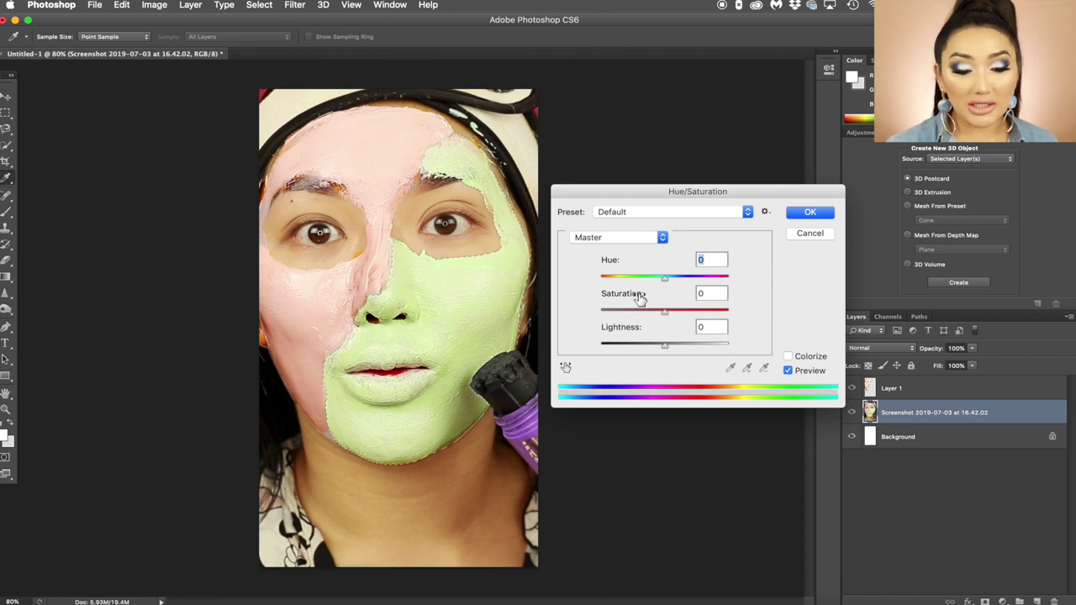
{"action": "mouse_move", "coordinate": [666, 277]}
{"action": "left_mouse_down"}
{"action": "mouse_move", "coordinate": [737, 286]}
{"action": "mouse_move", "coordinate": [637, 284]}
{"action": "mouse_move", "coordinate": [664, 290]}
{"action": "left_mouse_up"}
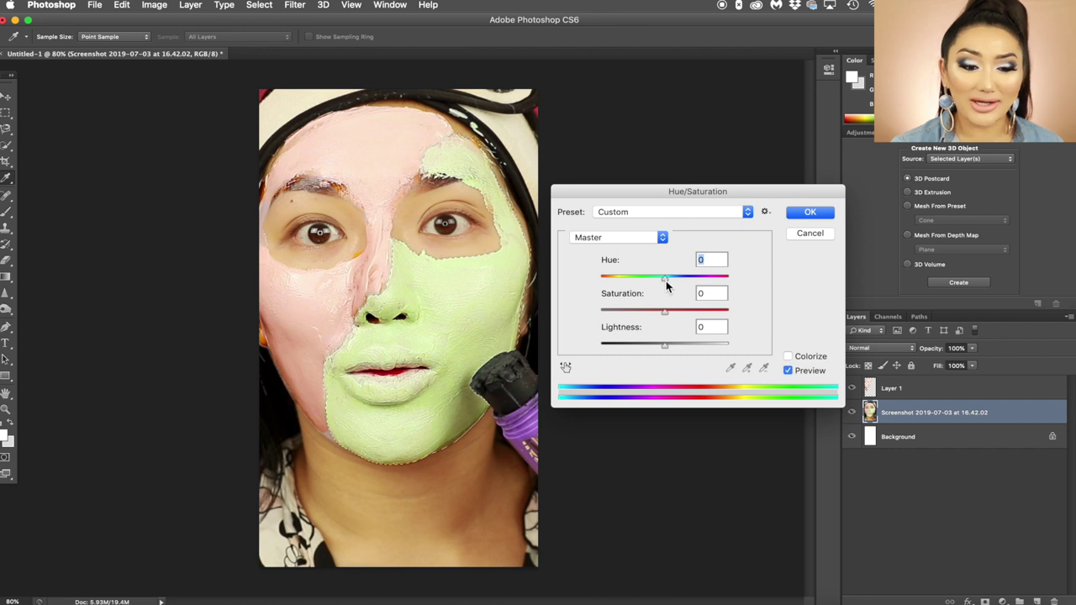
{"action": "key", "text": "Escape"}
Step: Clear the selection around the green mask area
{"action": "key", "text": "w"}
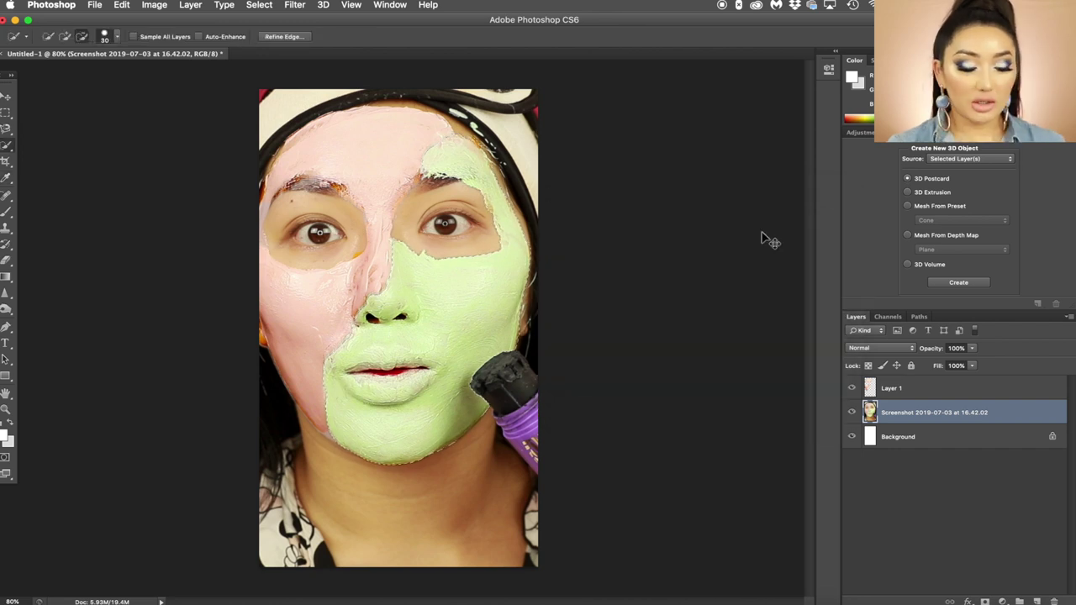
{"action": "key", "text": "ctrl+d"}
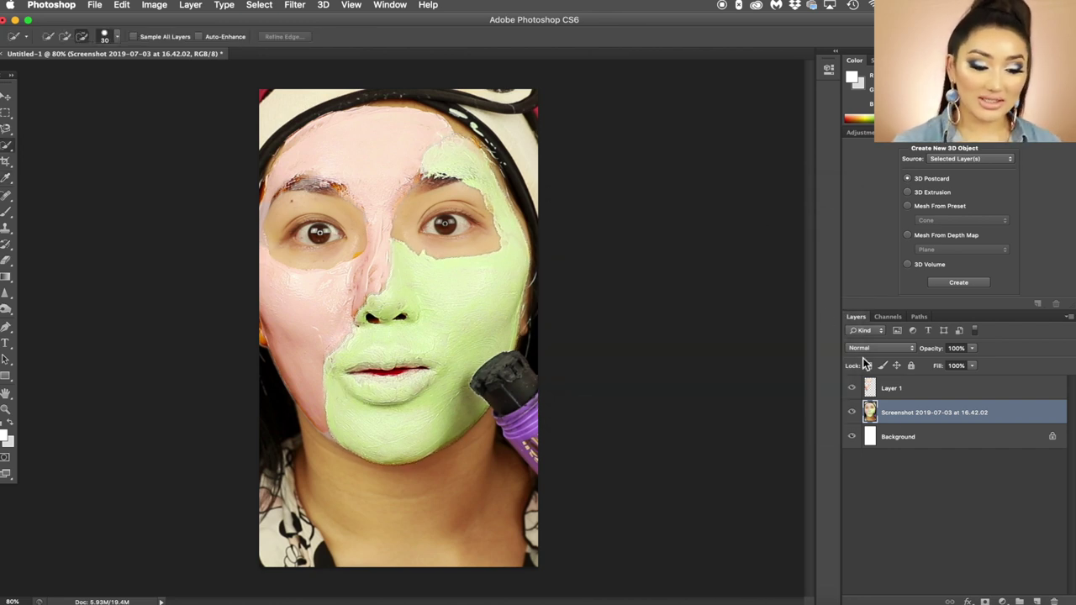
Step: Save the cover image in JPEG format under the name skincare192
{"action": "key", "text": "super+Tab"}
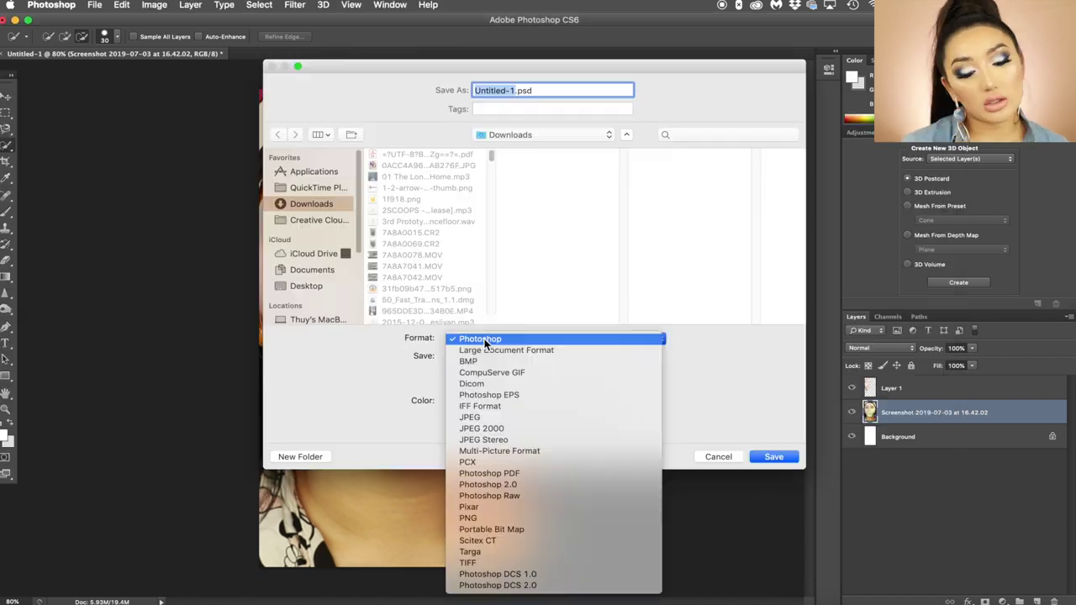
{"action": "key", "text": "Down"}
{"action": "key", "text": "Down"}
{"action": "key", "text": "Down"}
{"action": "key", "text": "Down"}
{"action": "key", "text": "Down"}
{"action": "key", "text": "Down"}
{"action": "key", "text": "Down"}
{"action": "key", "text": "Return"}
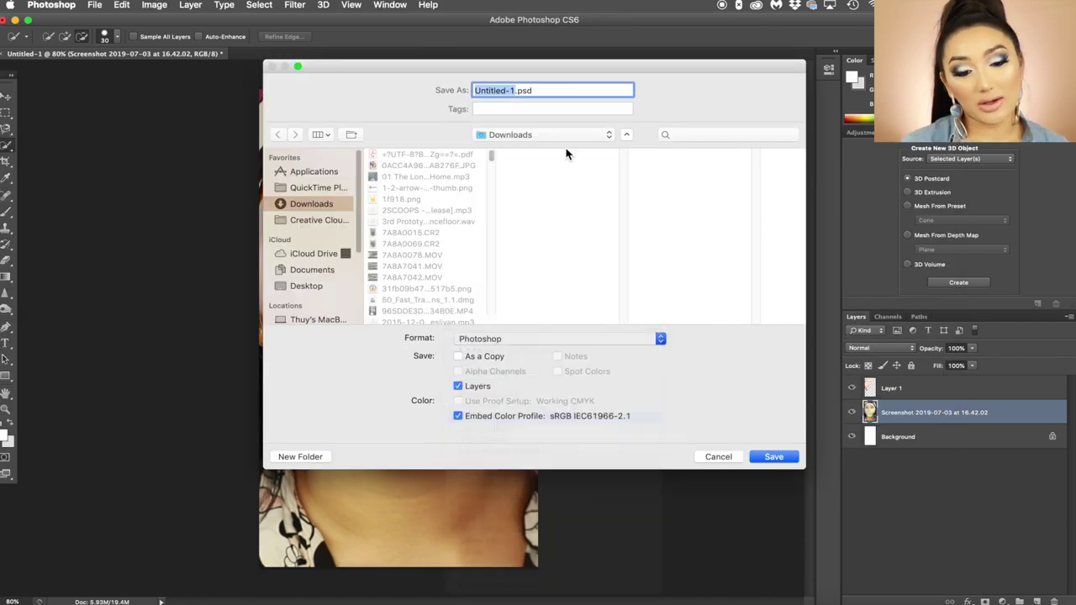
{"action": "type", "text": "s"}
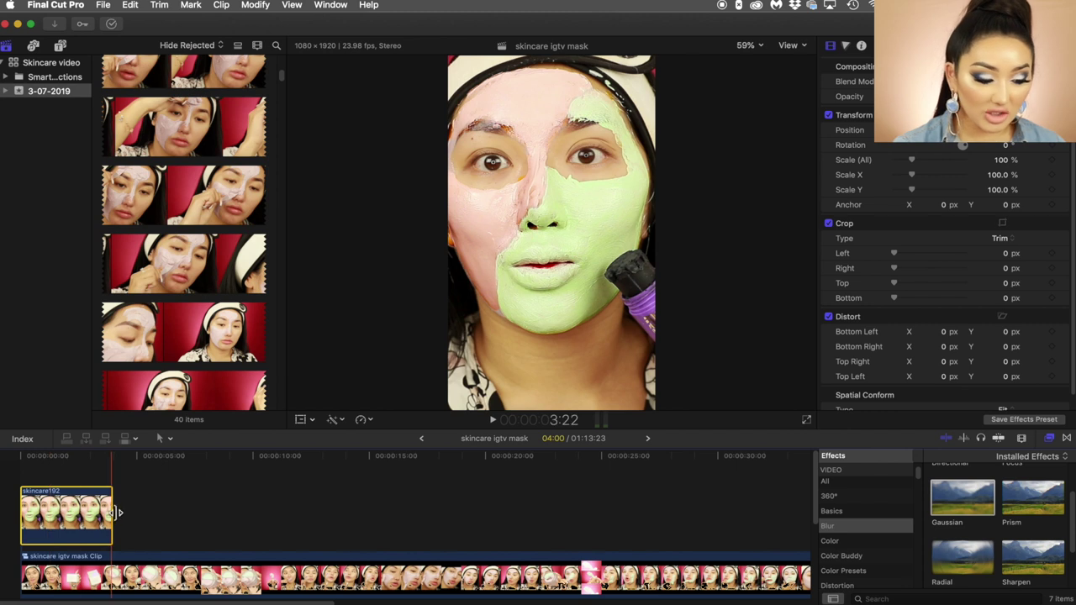
Step: In Final Cut Pro, trim the skincare192 cover clip to about two frames at the timeline's start and play the opening
{"action": "left_click_drag", "start_coordinate": [115, 516], "coordinate": [5, 508]}
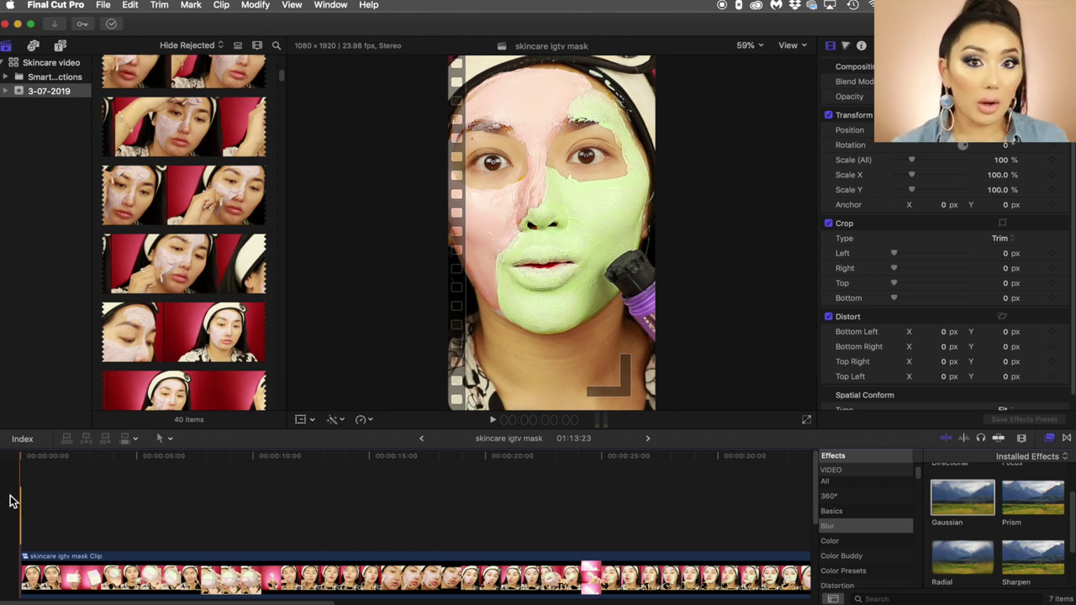
{"action": "key", "text": "space"}
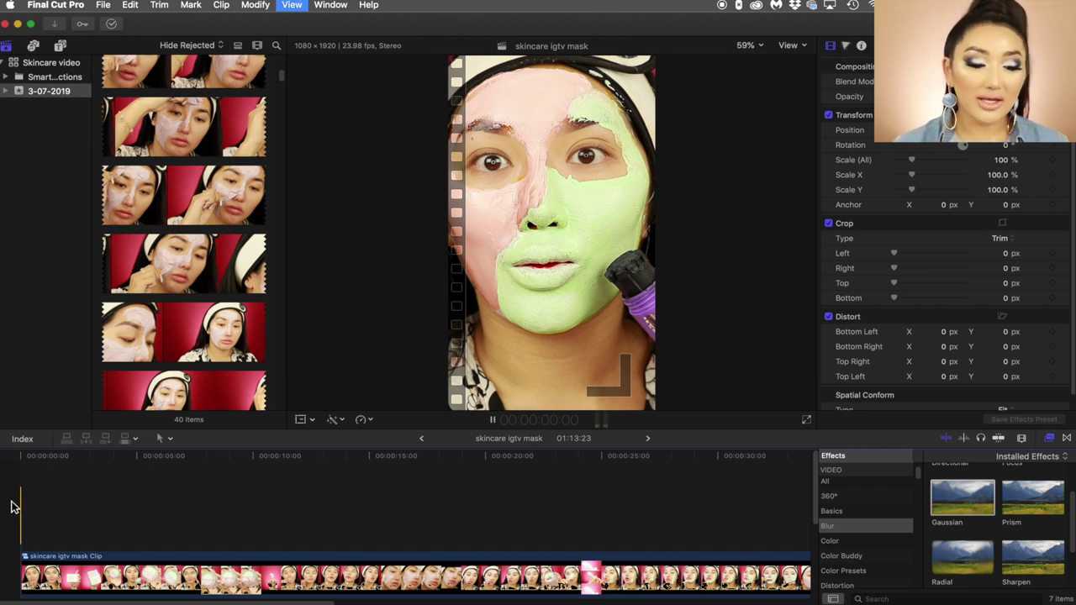
{"action": "key", "text": "space"}
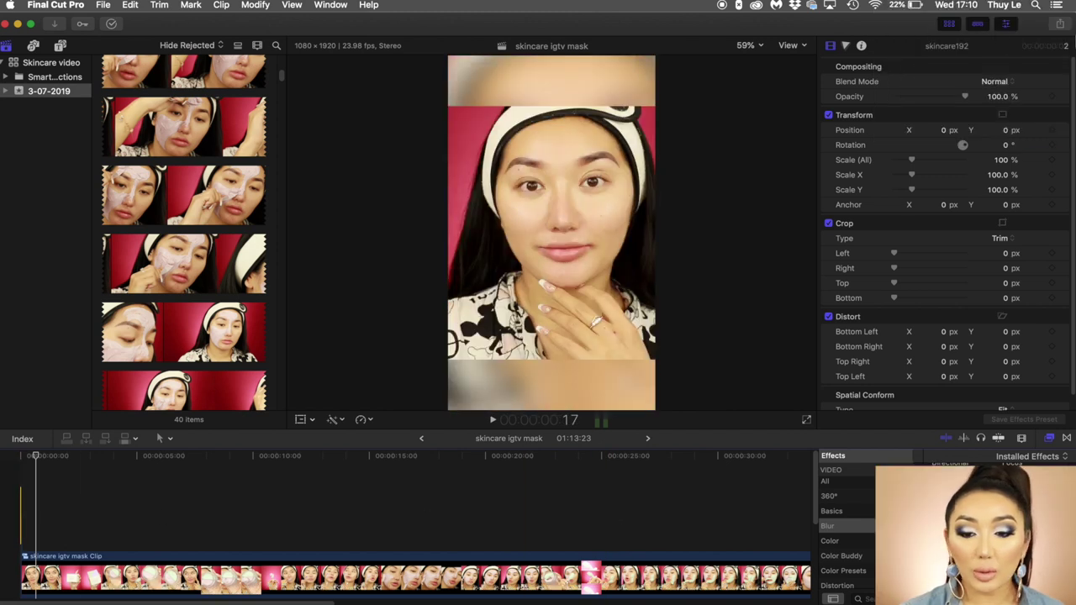
Step: Export the project as a Master File in Computer format with the H.264 Better Quality video codec
{"action": "left_click", "coordinate": [1062, 24]}
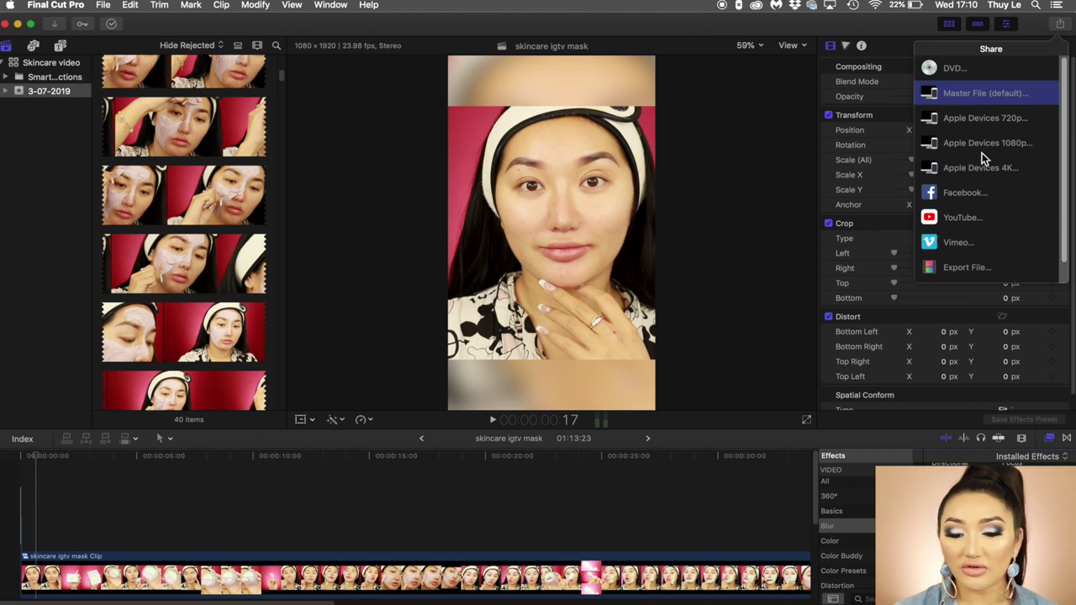
{"action": "key", "text": "Return"}
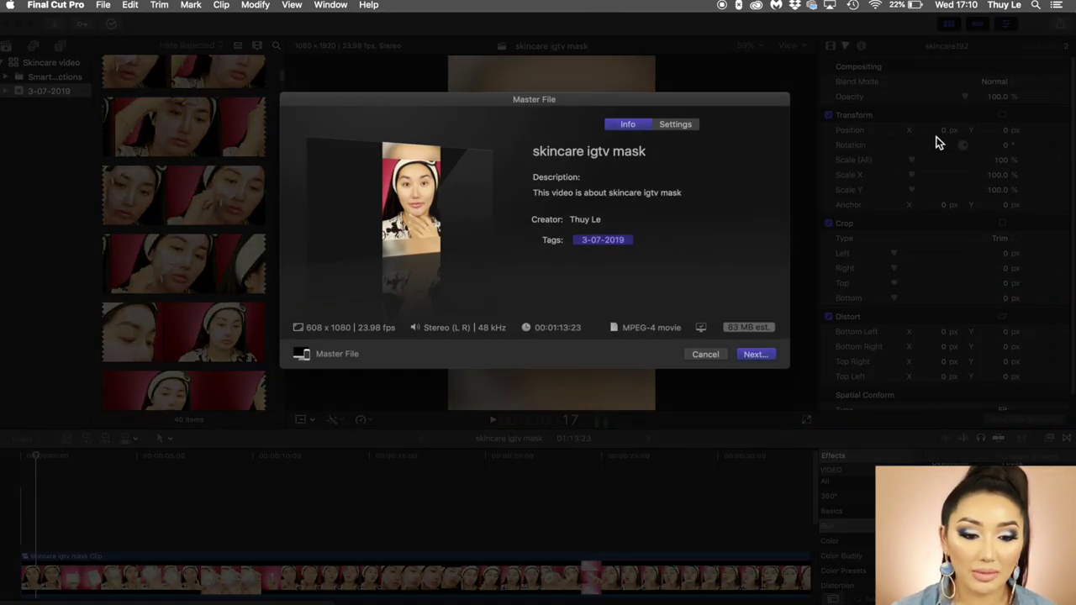
{"action": "left_click", "coordinate": [677, 125]}
{"action": "left_click", "coordinate": [675, 180]}
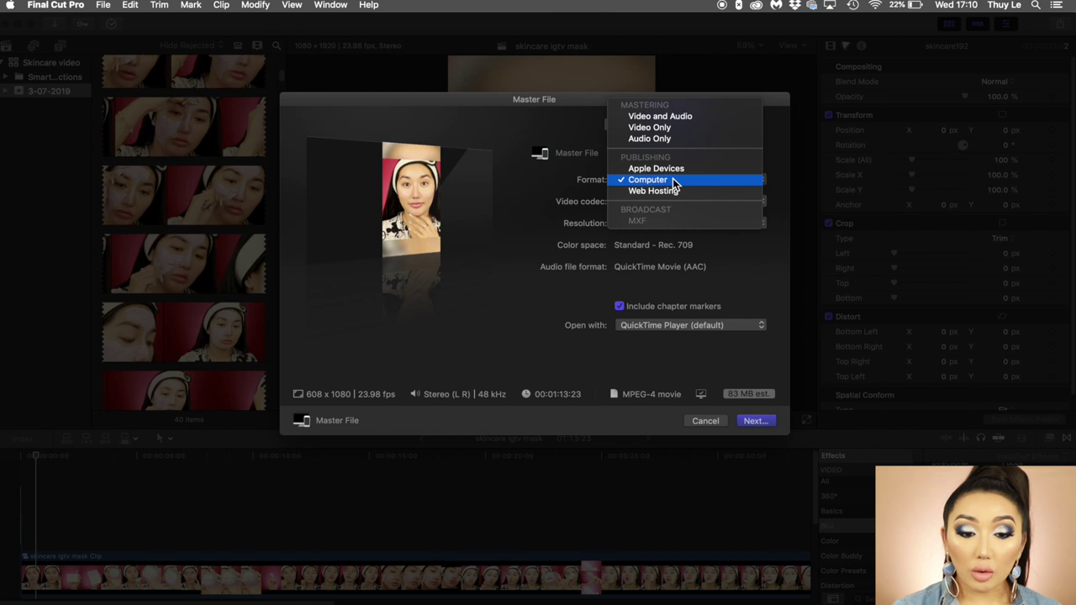
{"action": "left_click", "coordinate": [673, 181]}
{"action": "left_click", "coordinate": [672, 202]}
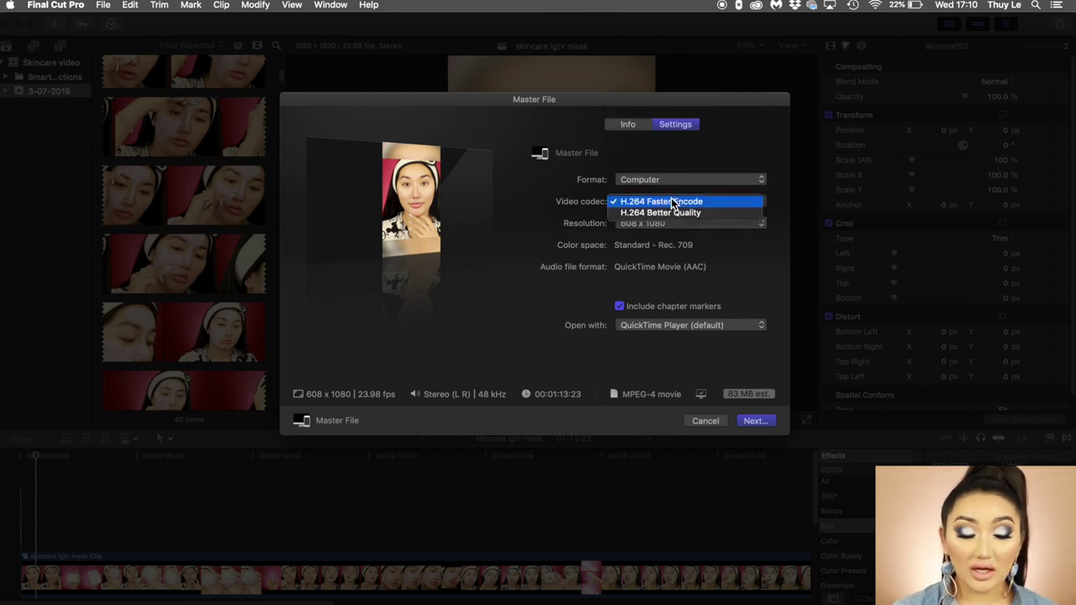
{"action": "left_click", "coordinate": [671, 214]}
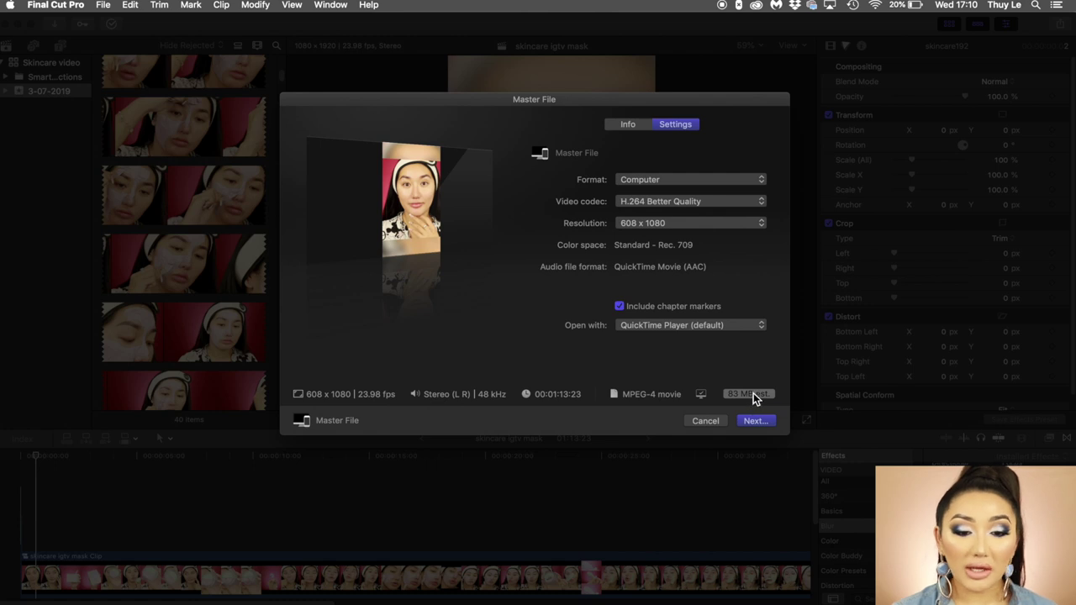
{"action": "left_click", "coordinate": [753, 423]}
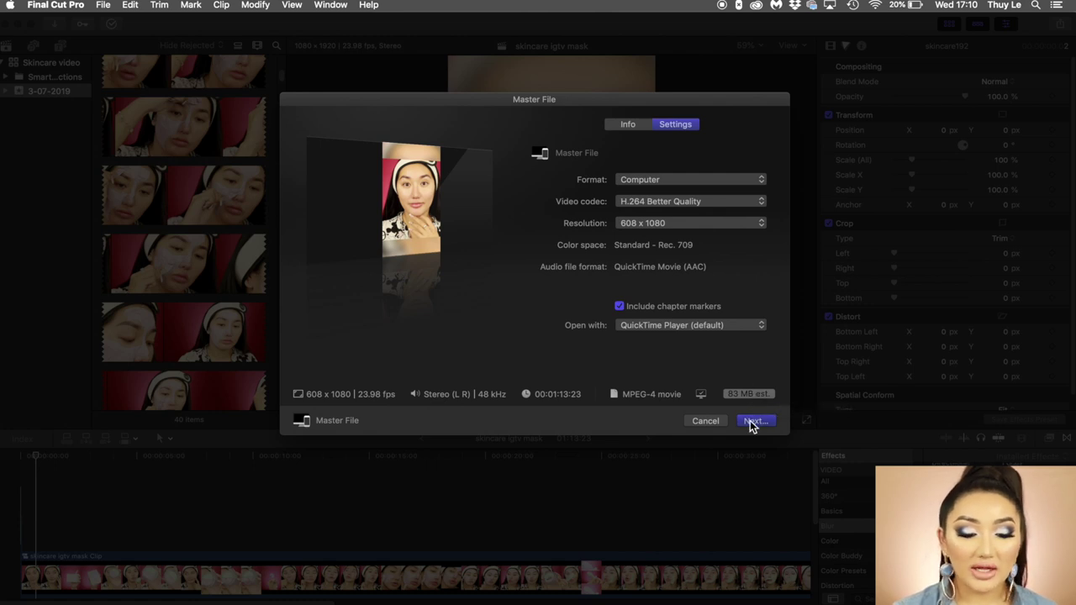
{"action": "left_click", "coordinate": [779, 372]}
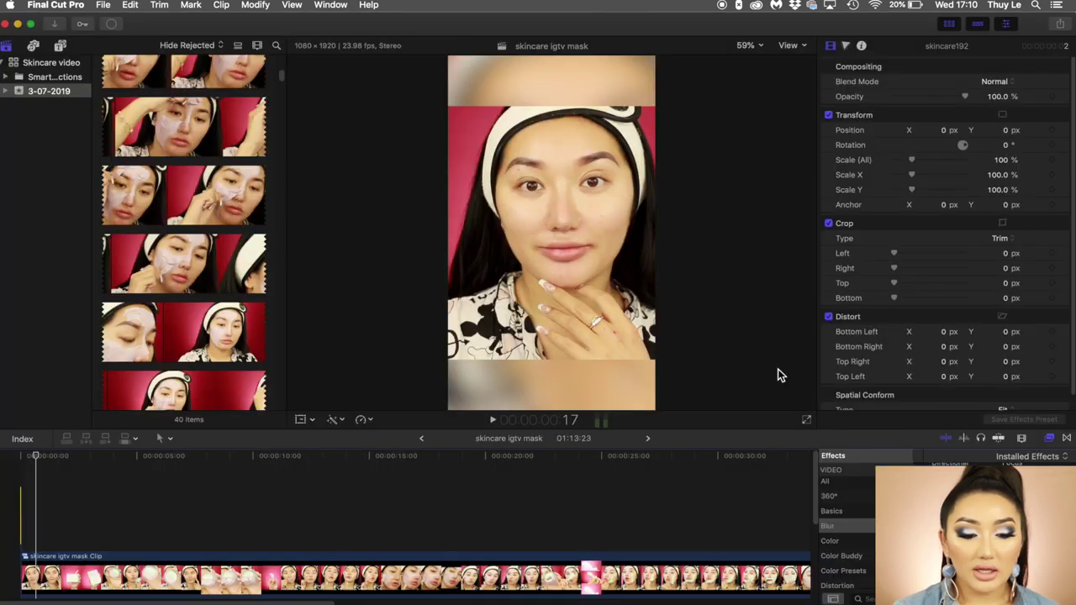